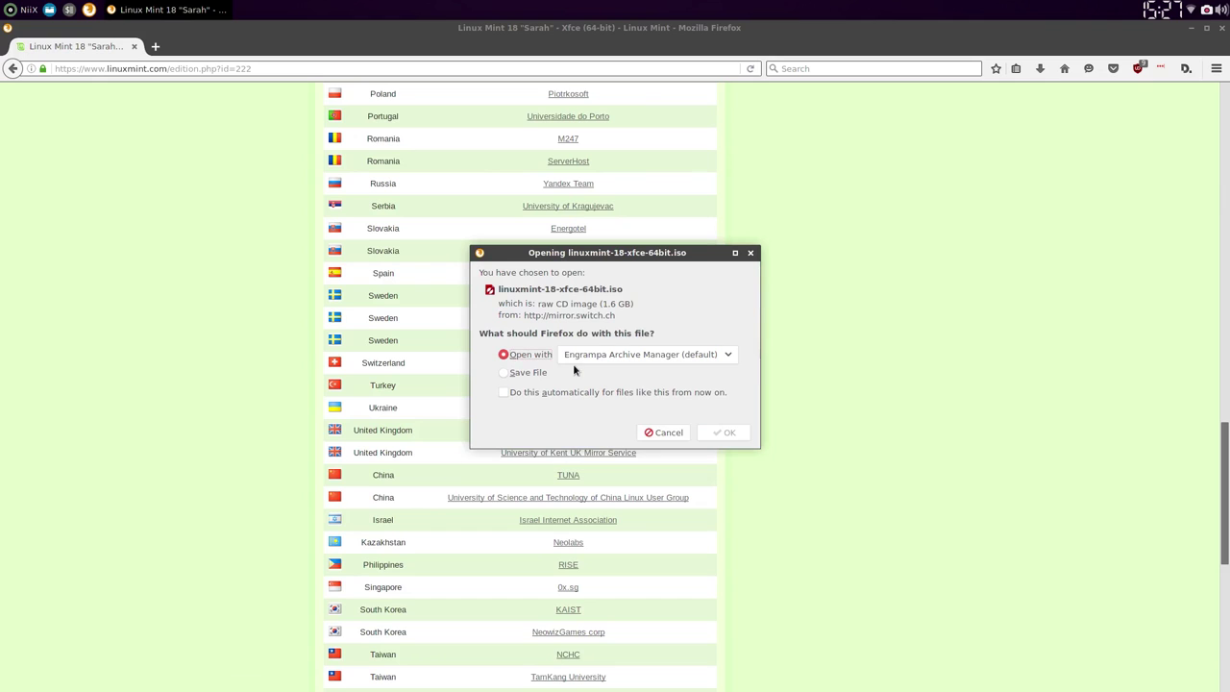
Step: Dismiss the ISO download prompt and copy the SWITCH mirror's link address
{"action": "left_click", "coordinate": [668, 433]}
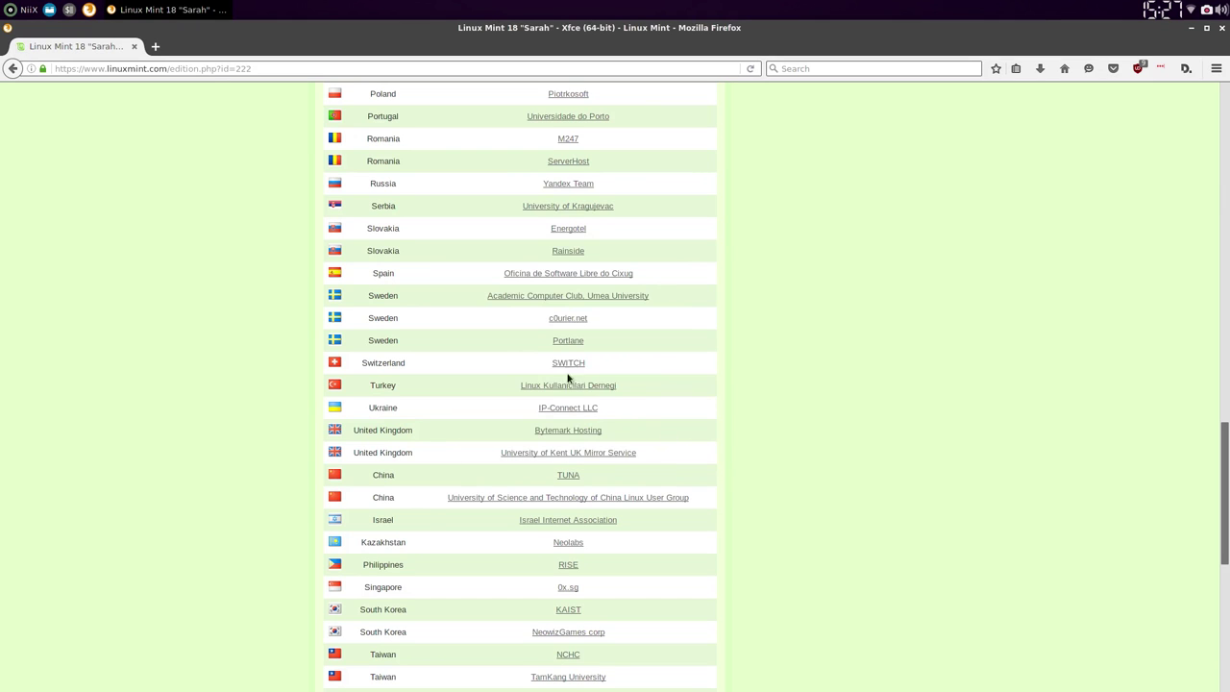
{"action": "right_click", "coordinate": [568, 363]}
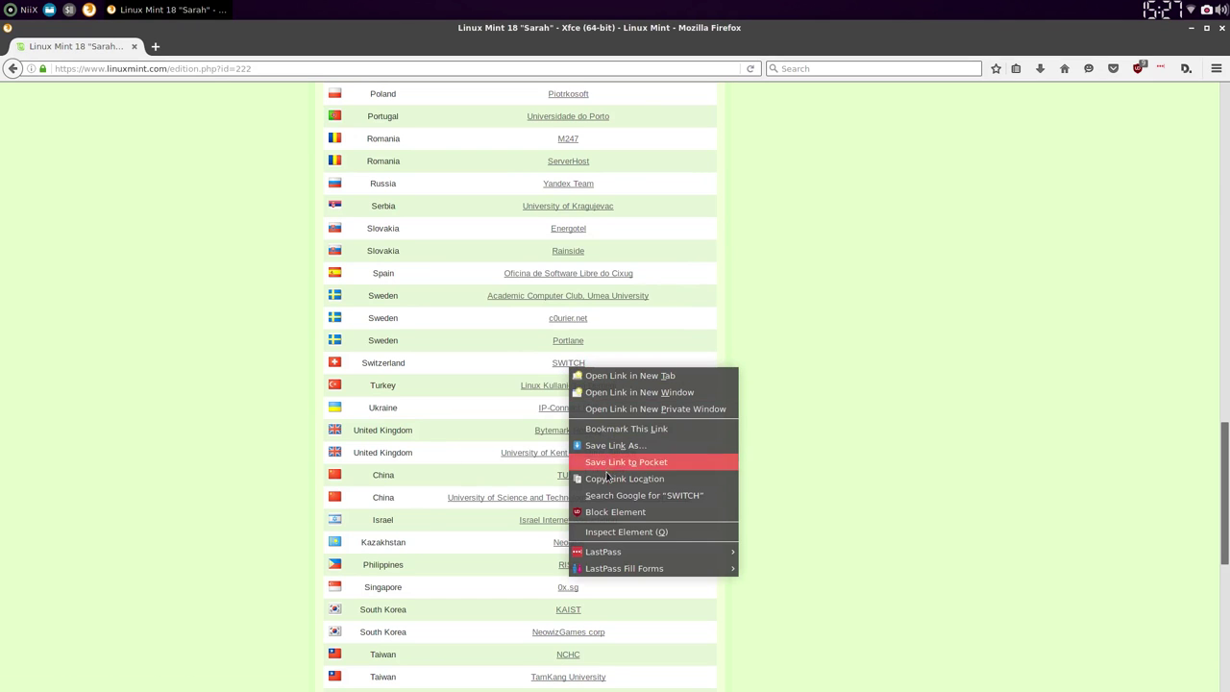
{"action": "left_click", "coordinate": [637, 478]}
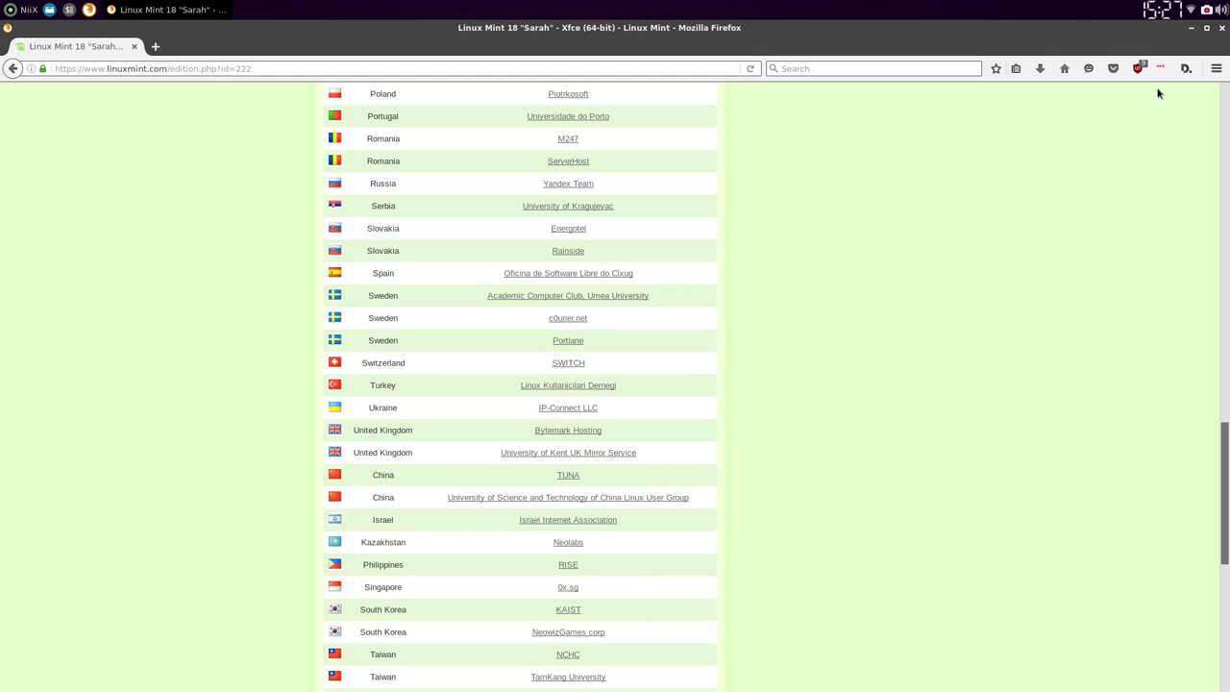
Step: Start downloading the ISO in a terminal with wget and the copied SWITCH URL
{"action": "left_click", "coordinate": [1191, 28]}
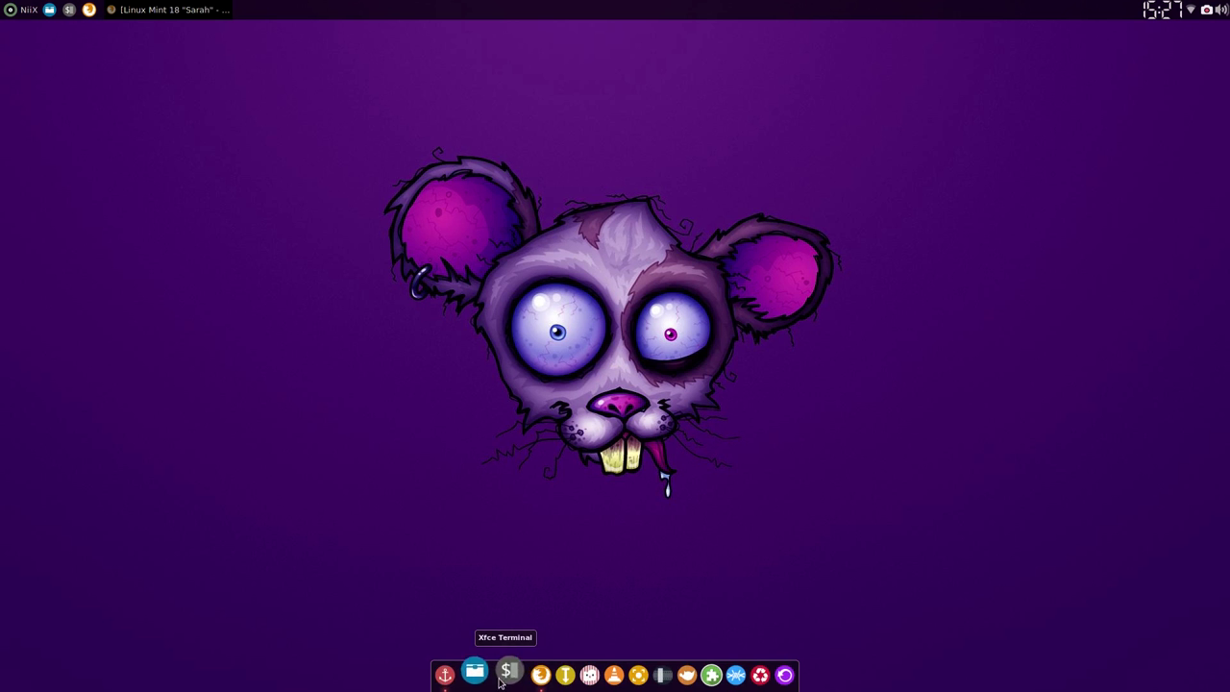
{"action": "left_click", "coordinate": [505, 675]}
{"action": "type", "text": "wget"}
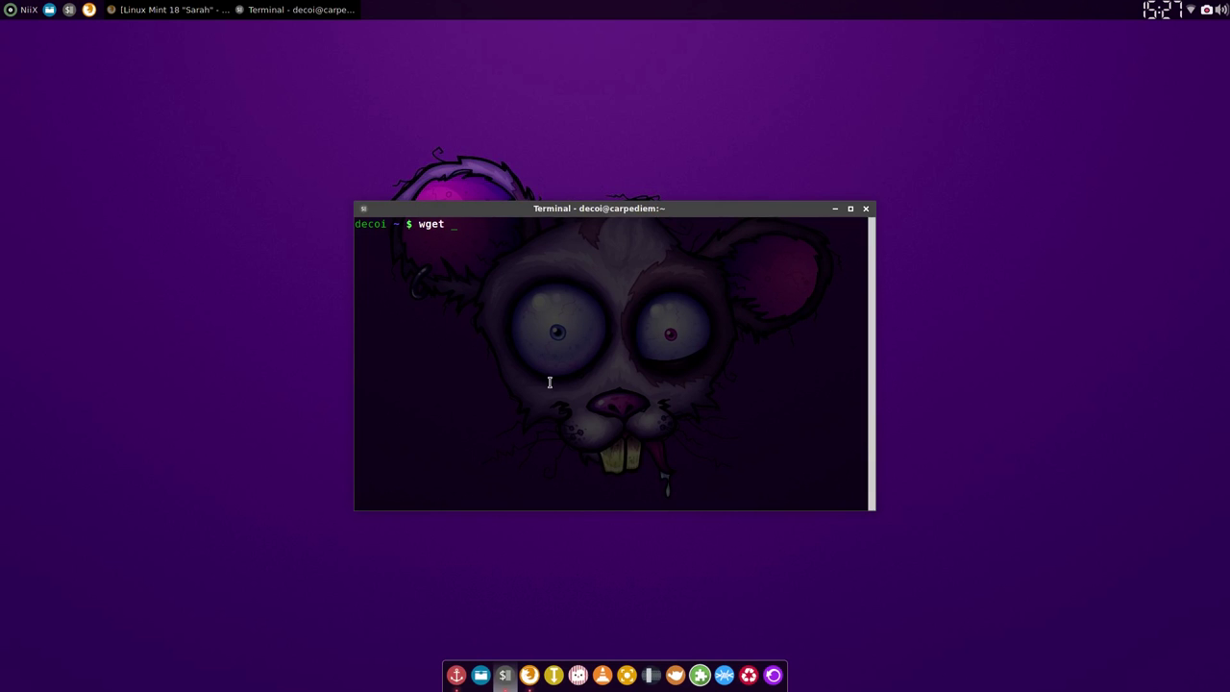
{"action": "key", "text": "ctrl+shift+v"}
{"action": "key", "text": "Return"}
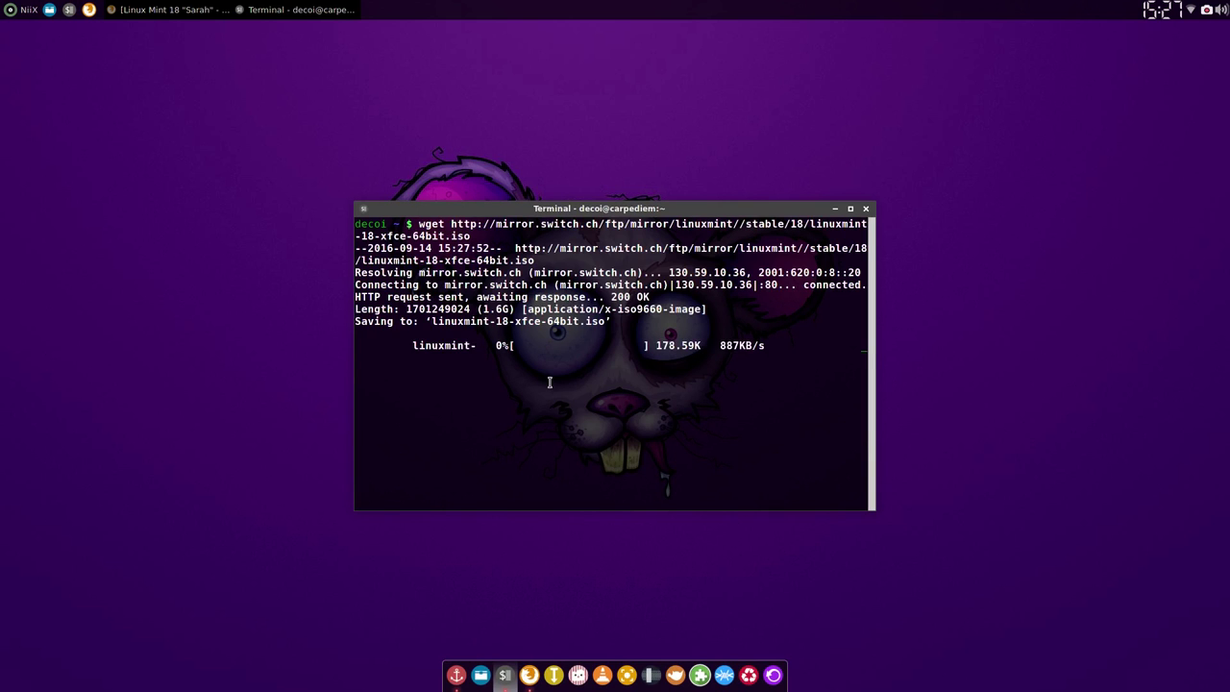
{"action": "left_click_drag", "start_coordinate": [625, 215], "coordinate": [618, 185]}
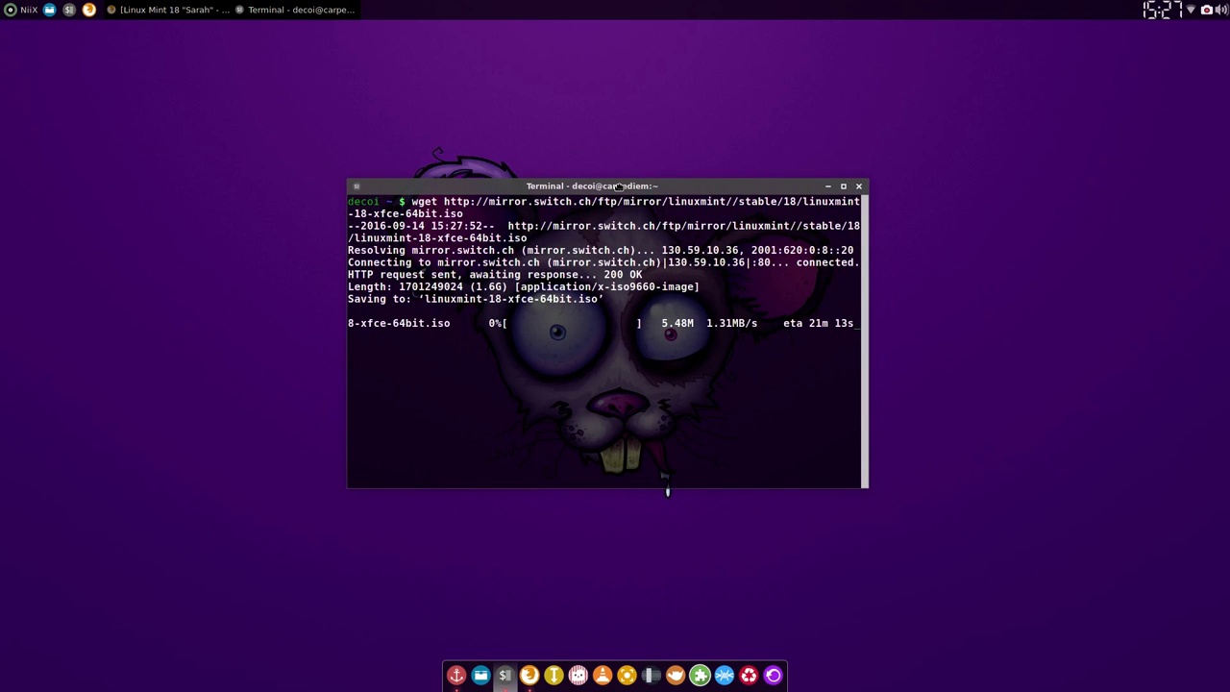
Step: Stop the running wget download with Ctrl+C and clear the recalled command
{"action": "left_click", "coordinate": [1208, 14]}
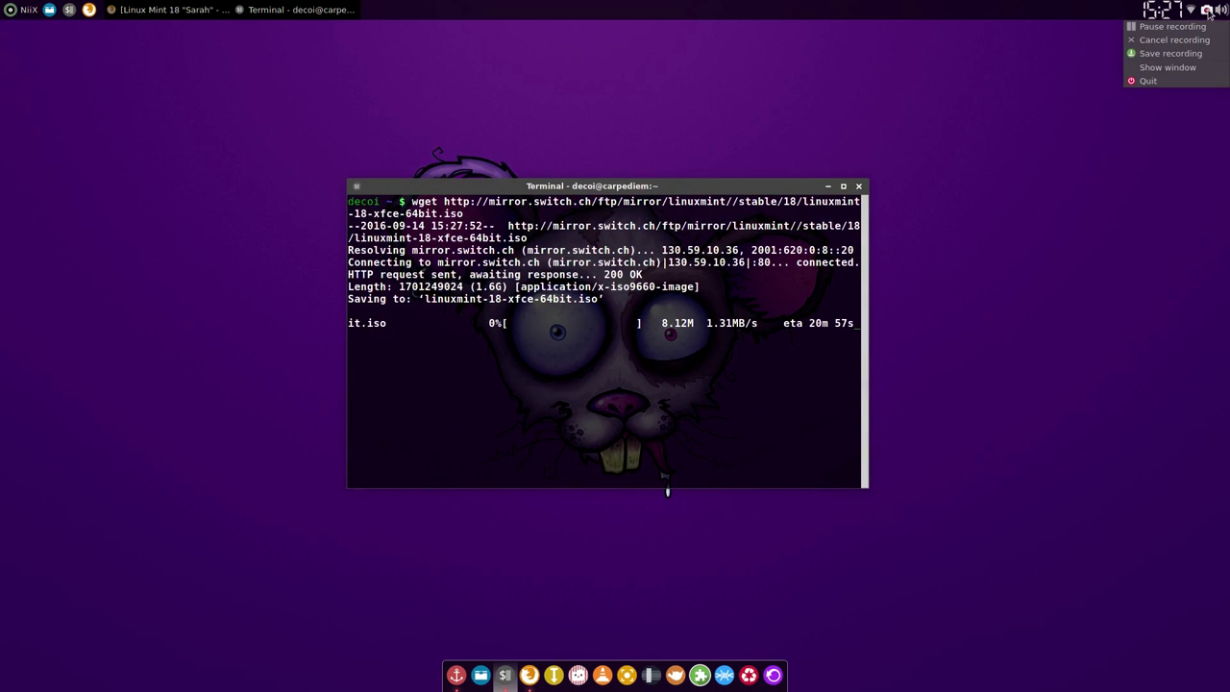
{"action": "left_click", "coordinate": [1167, 25]}
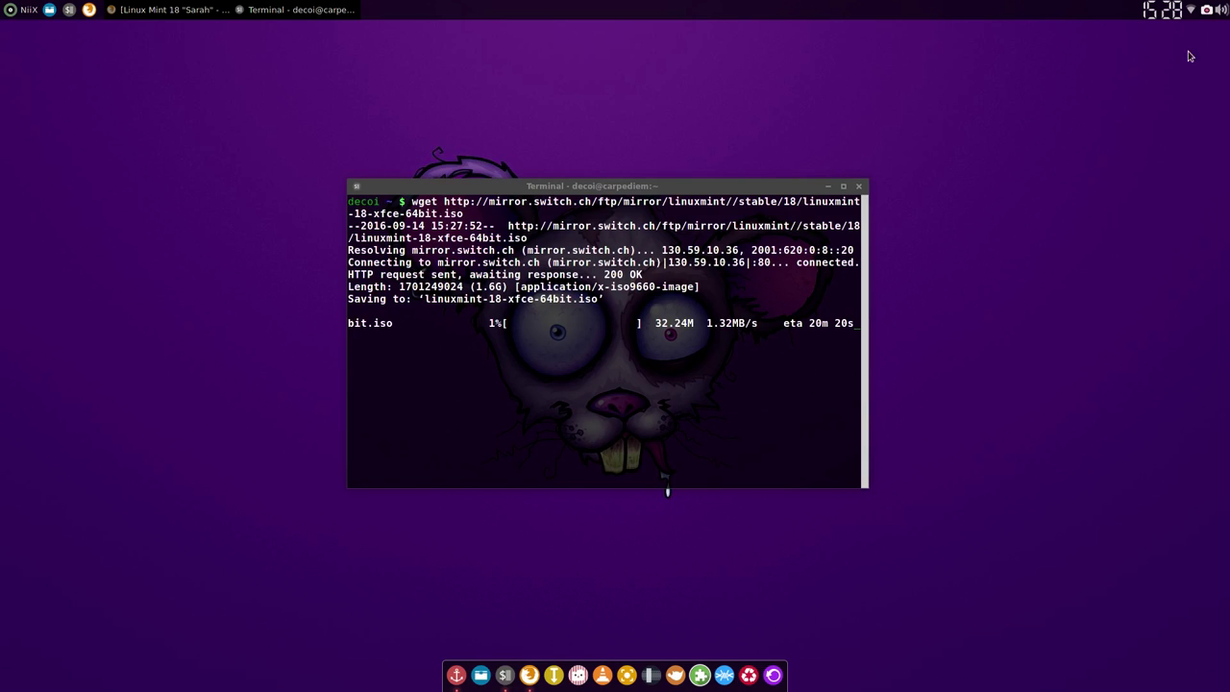
{"action": "triple_click", "coordinate": [740, 421]}
{"action": "key", "text": "ctrl+c"}
{"action": "key", "text": "Up"}
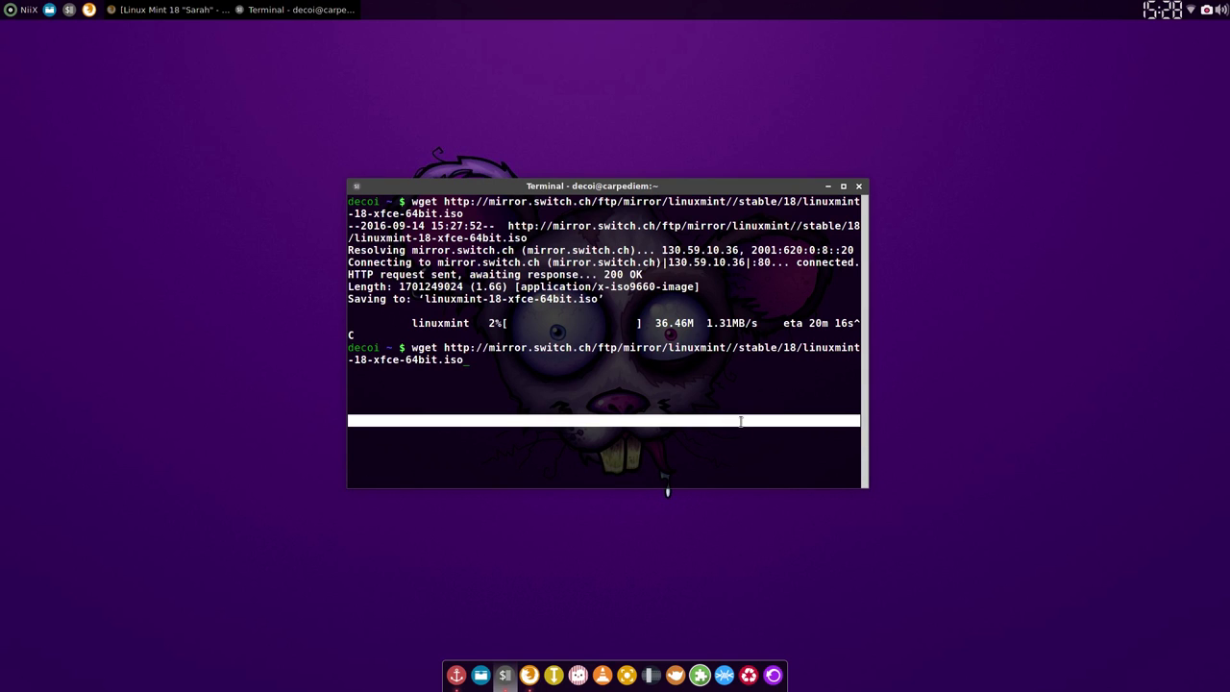
{"action": "key", "text": "Down"}
Step: Resume the download with wget -c and the same URL until linuxmint-18-xfce-64bit.iso reaches 100%
{"action": "type", "text": "wget"}
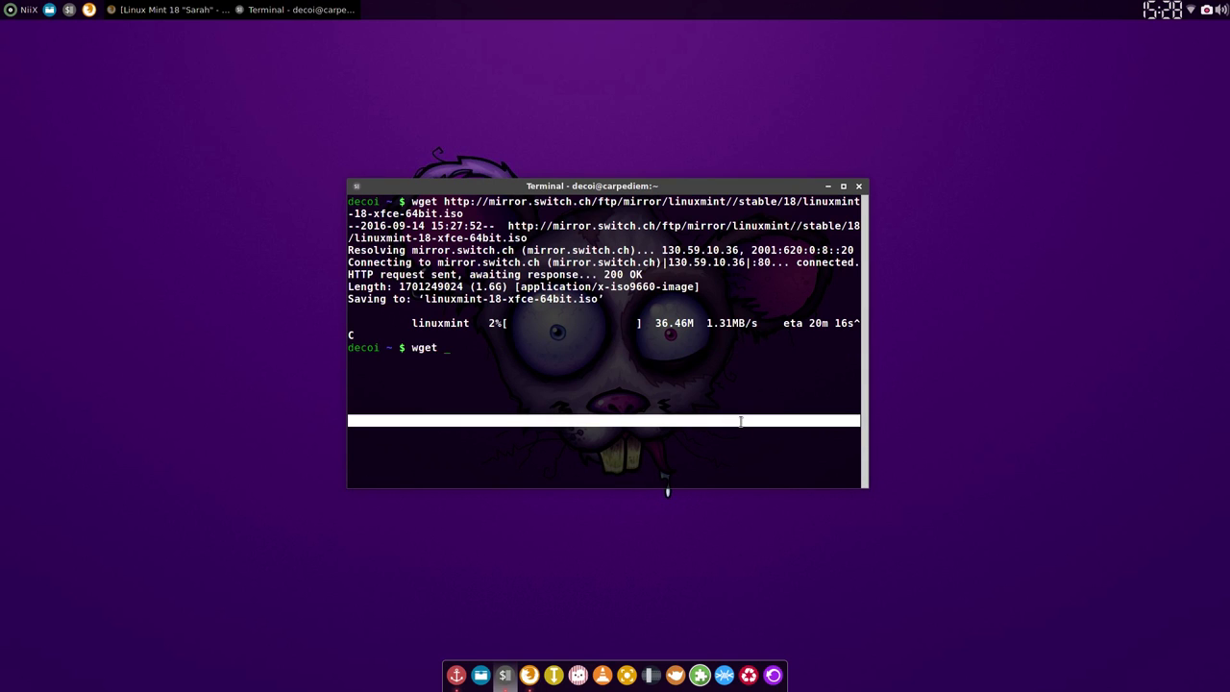
{"action": "type", "text": " -c"}
{"action": "key", "text": "ctrl+shift+v"}
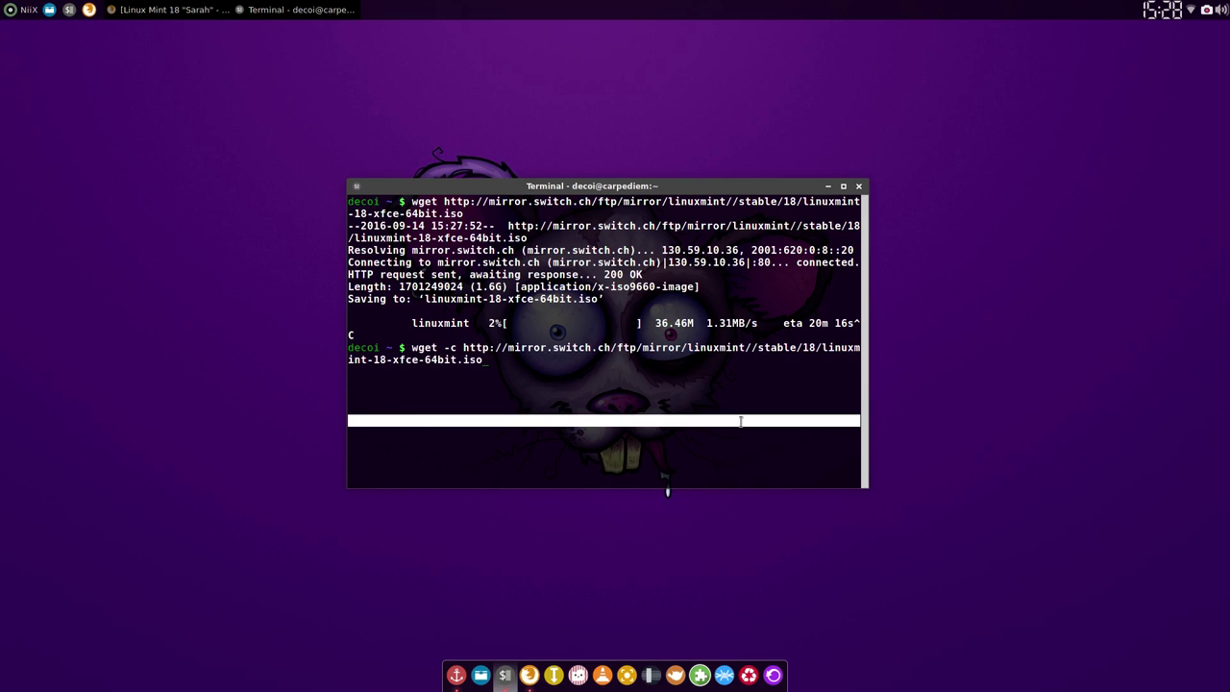
{"action": "key", "text": "Return"}
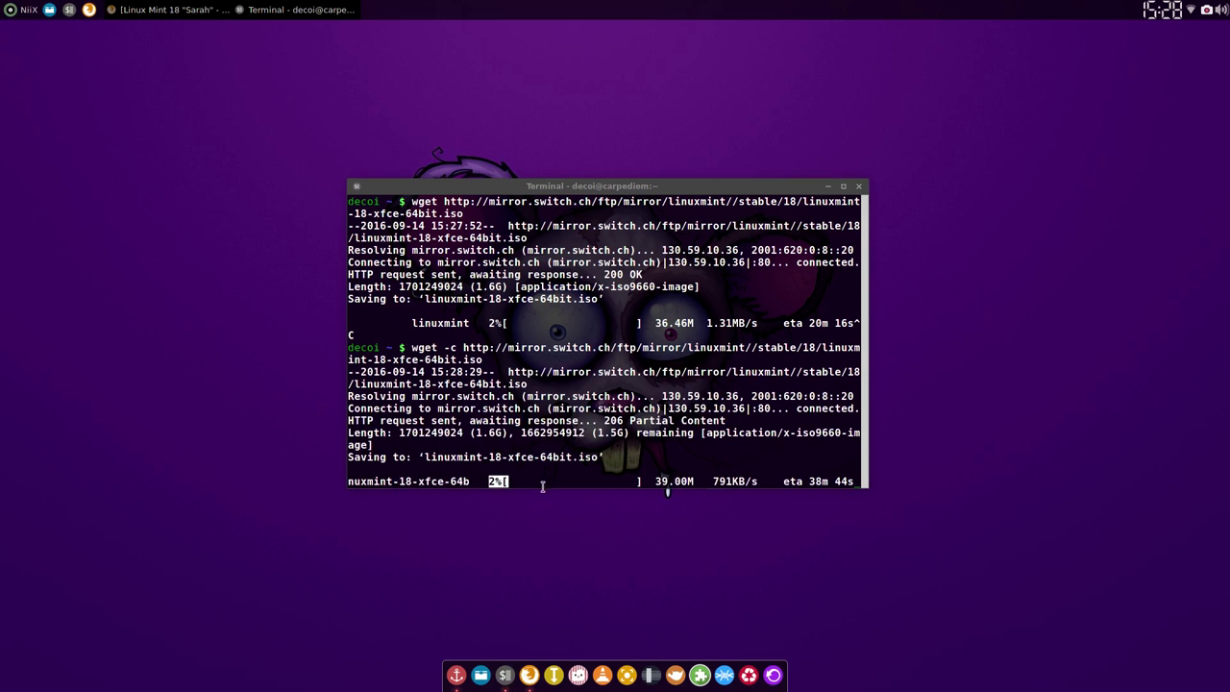
{"action": "left_click", "coordinate": [967, 523]}
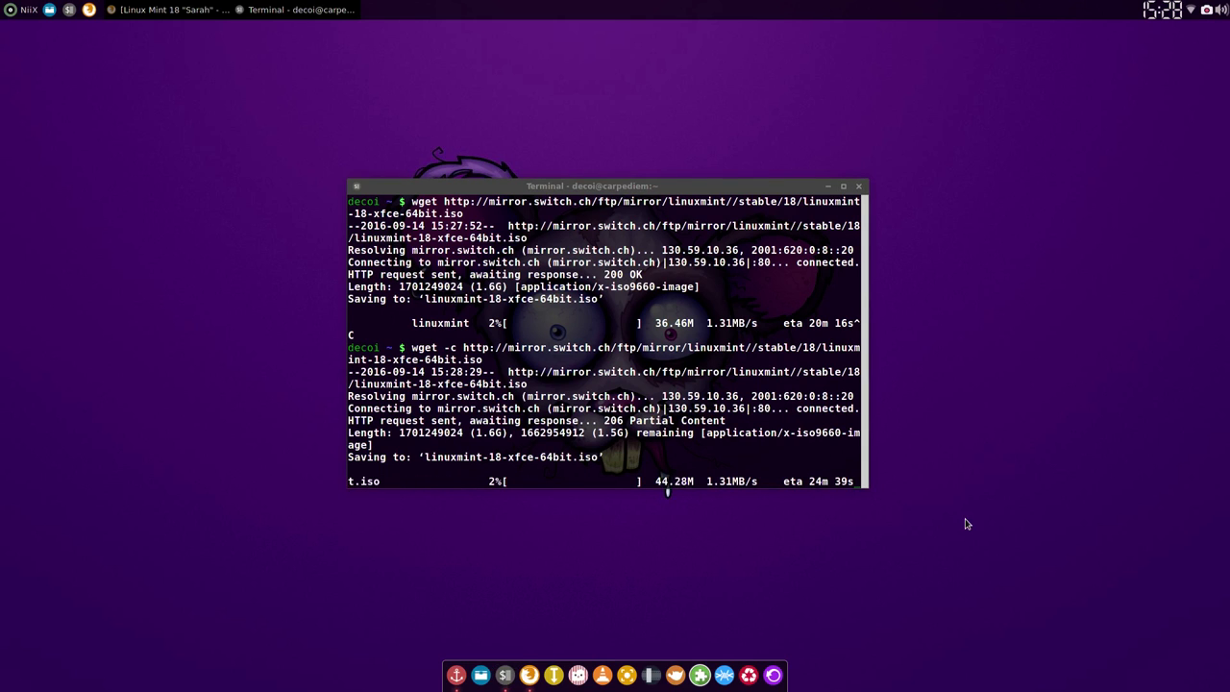
{"action": "left_click", "coordinate": [1206, 10]}
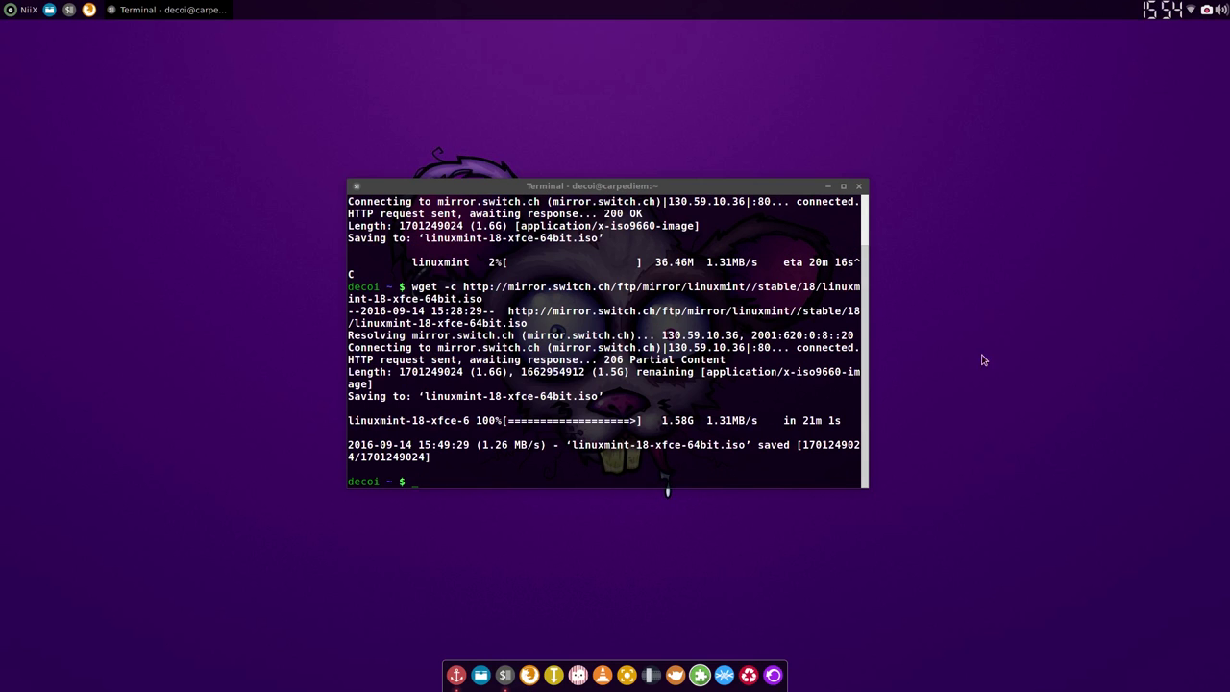
{"action": "left_click", "coordinate": [470, 420]}
{"action": "triple_click", "coordinate": [588, 427]}
Step: Close the terminal and launch Boxes from the System menu
{"action": "left_click", "coordinate": [739, 432]}
{"action": "left_click", "coordinate": [858, 186]}
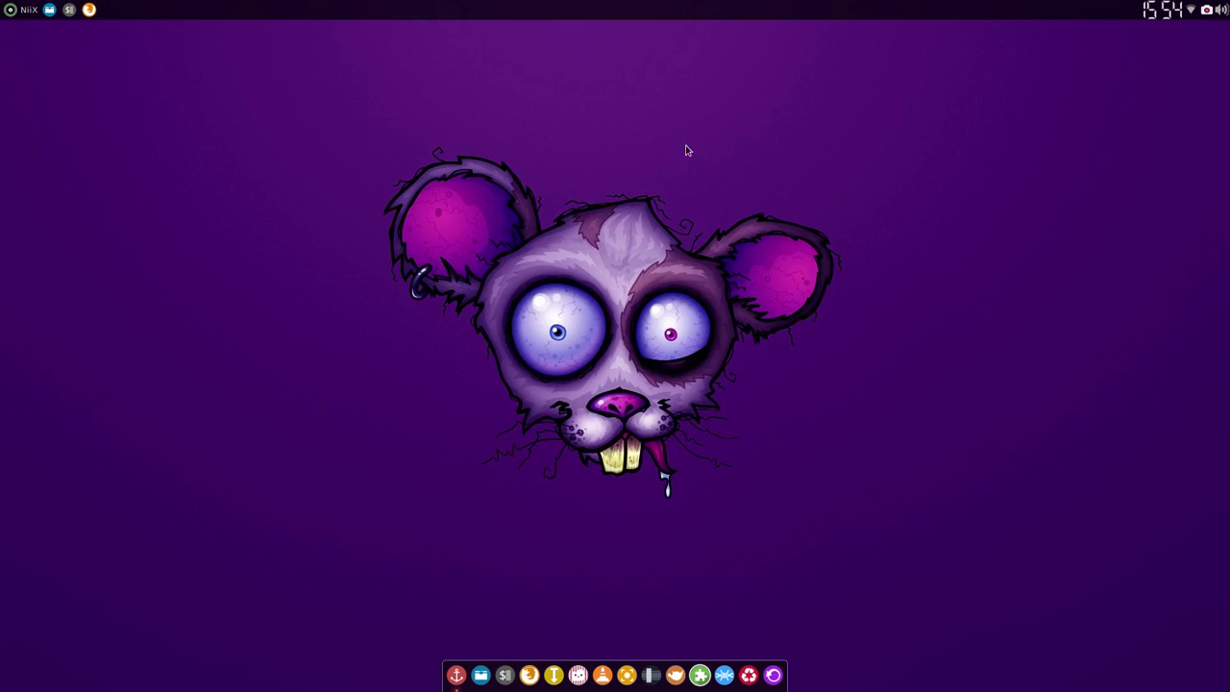
{"action": "left_click", "coordinate": [11, 13]}
{"action": "mouse_move", "coordinate": [57, 152]}
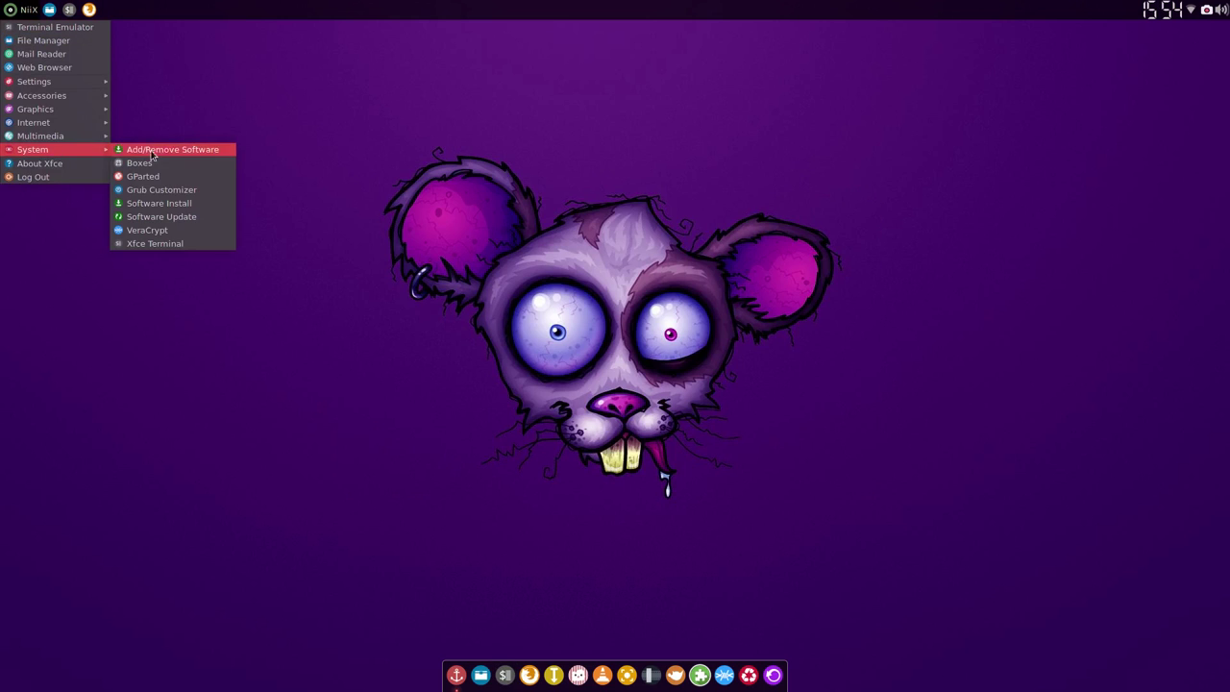
{"action": "left_click", "coordinate": [157, 162]}
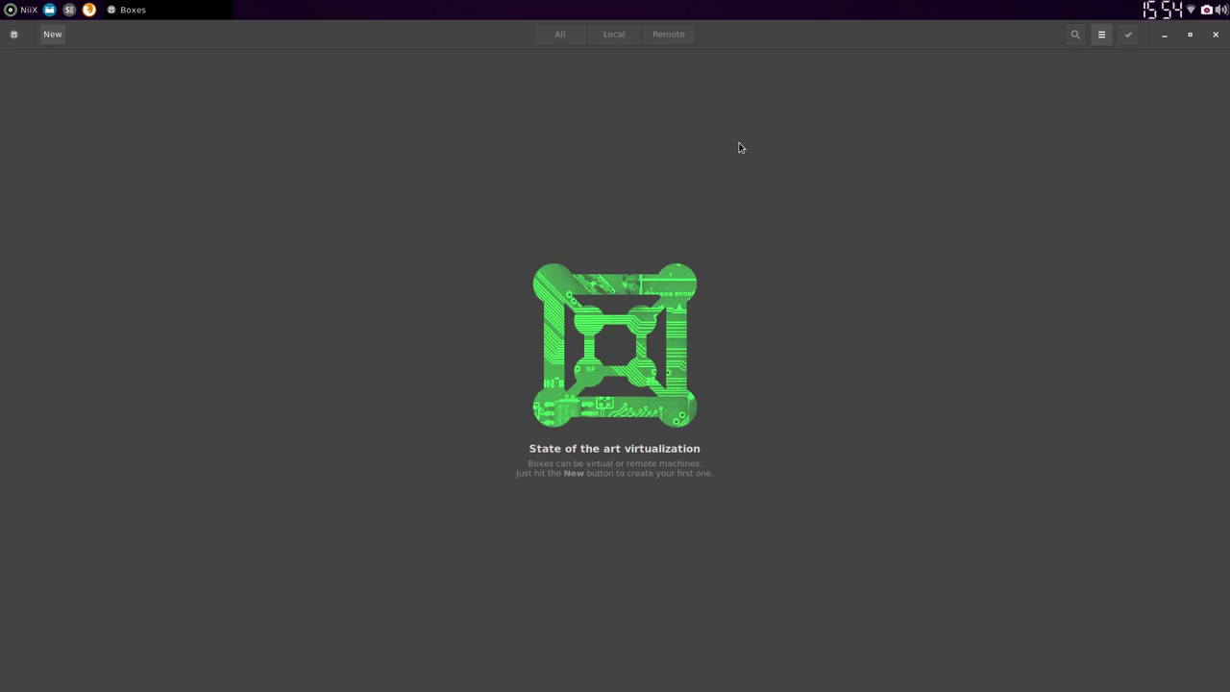
Step: Create a new box from linuxmint-18-xfce-64bit.iso with memory lowered to 1.2 GiB
{"action": "left_click", "coordinate": [52, 34]}
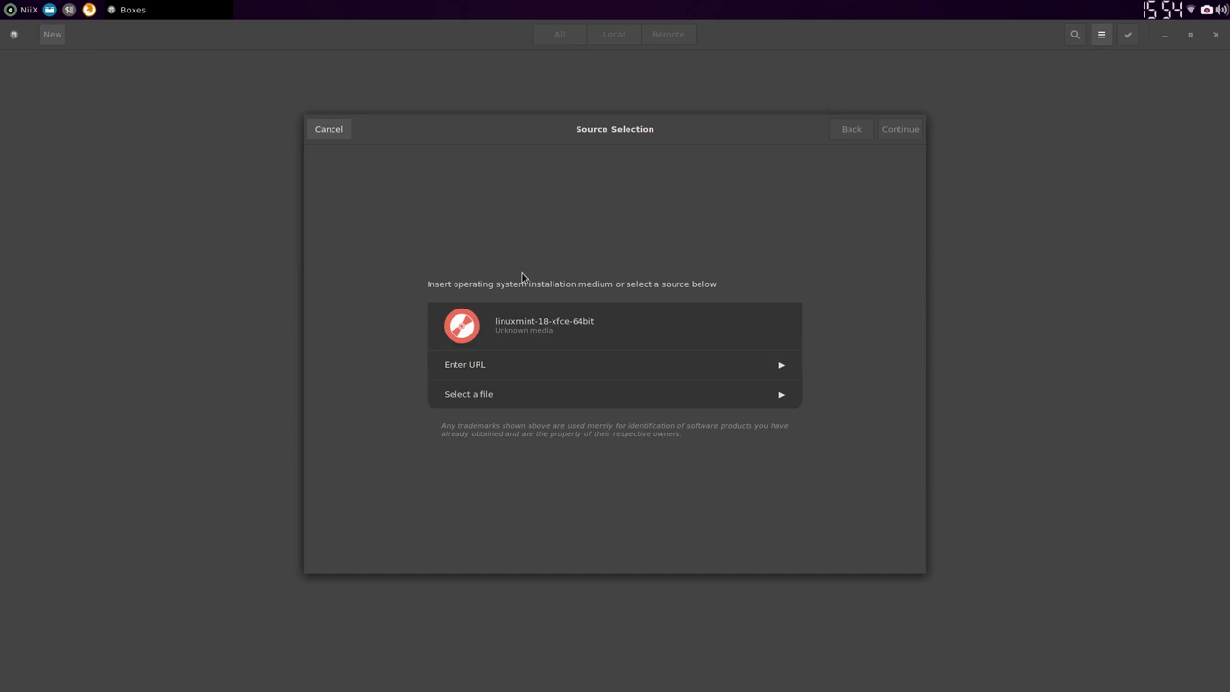
{"action": "left_click", "coordinate": [488, 396]}
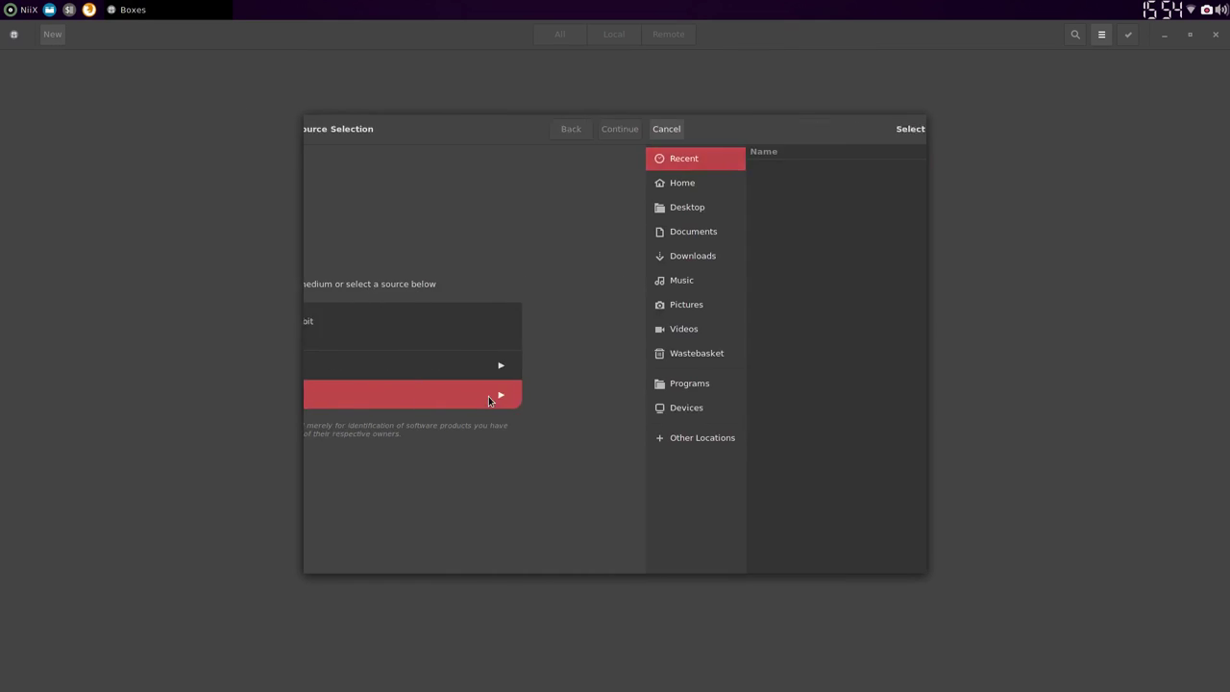
{"action": "left_click", "coordinate": [342, 183]}
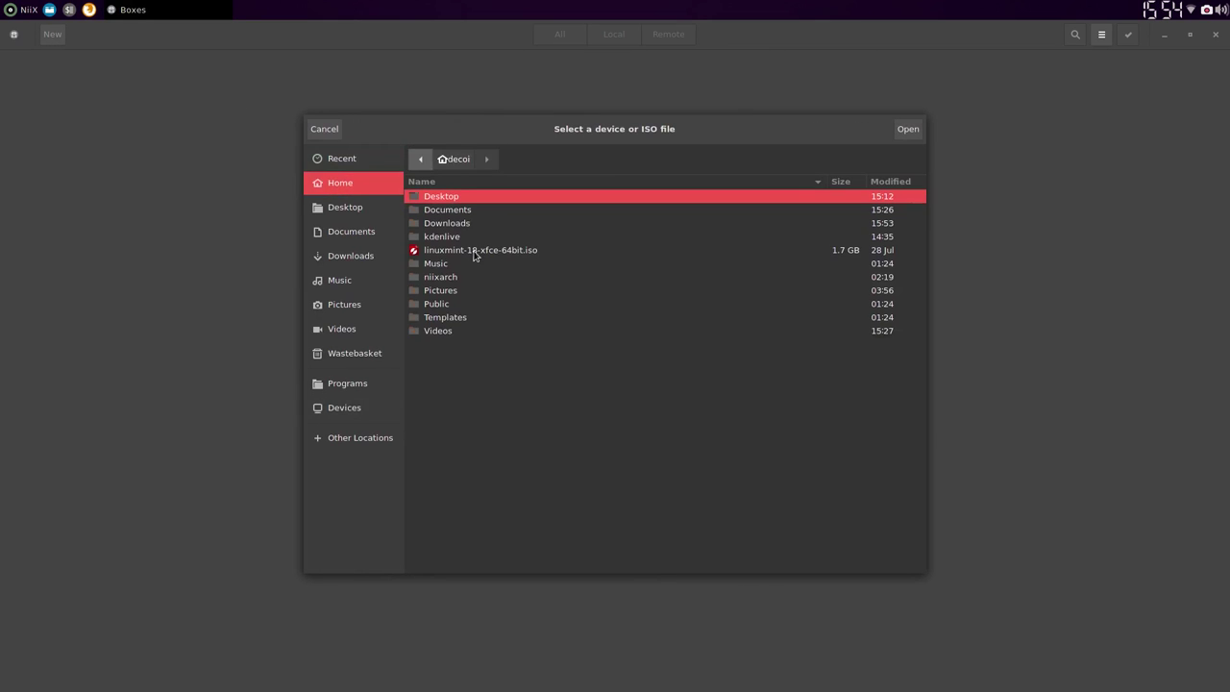
{"action": "double_click", "coordinate": [475, 252]}
{"action": "left_click", "coordinate": [680, 389]}
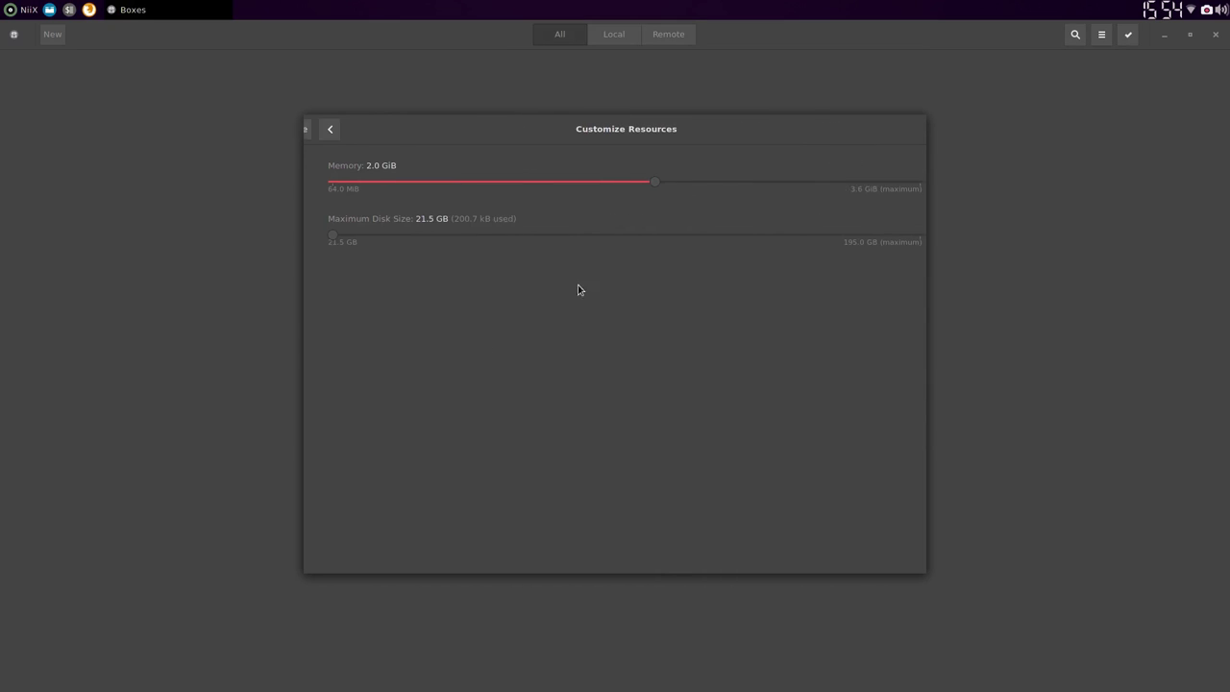
{"action": "left_click_drag", "start_coordinate": [644, 182], "coordinate": [508, 190]}
{"action": "left_click", "coordinate": [318, 129]}
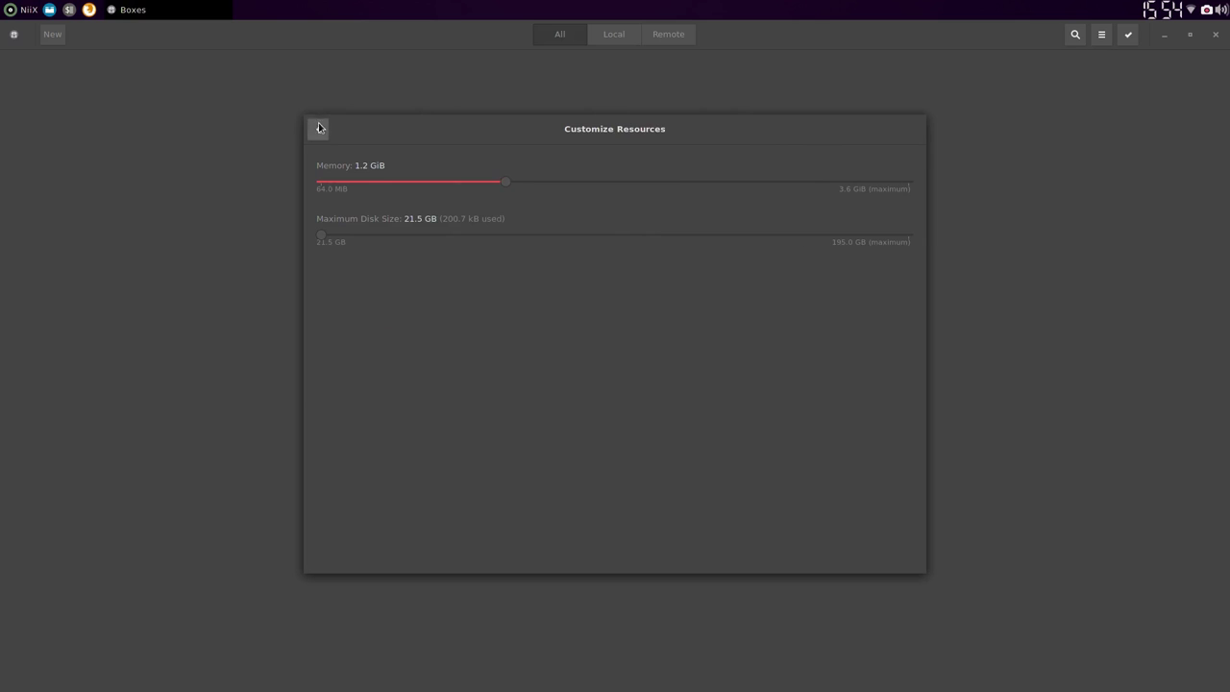
{"action": "left_click", "coordinate": [906, 131]}
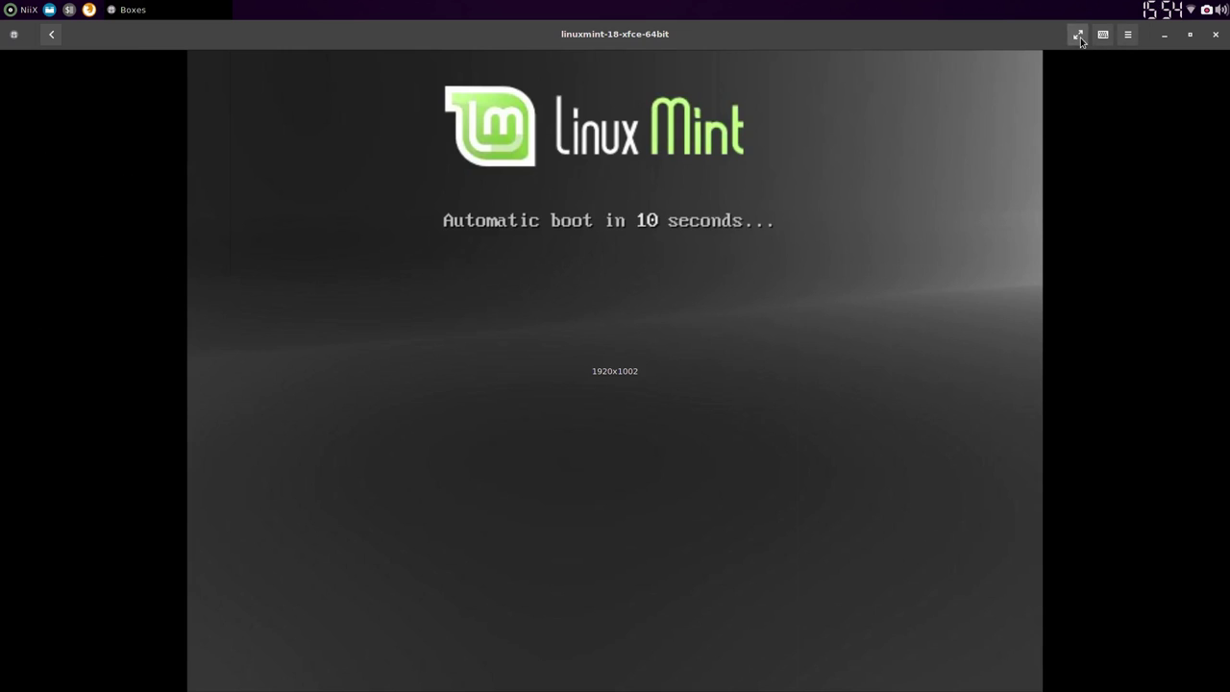
Step: Show the VM fullscreen and boot the Start Linux Mint entry to the live desktop
{"action": "left_click", "coordinate": [1078, 35]}
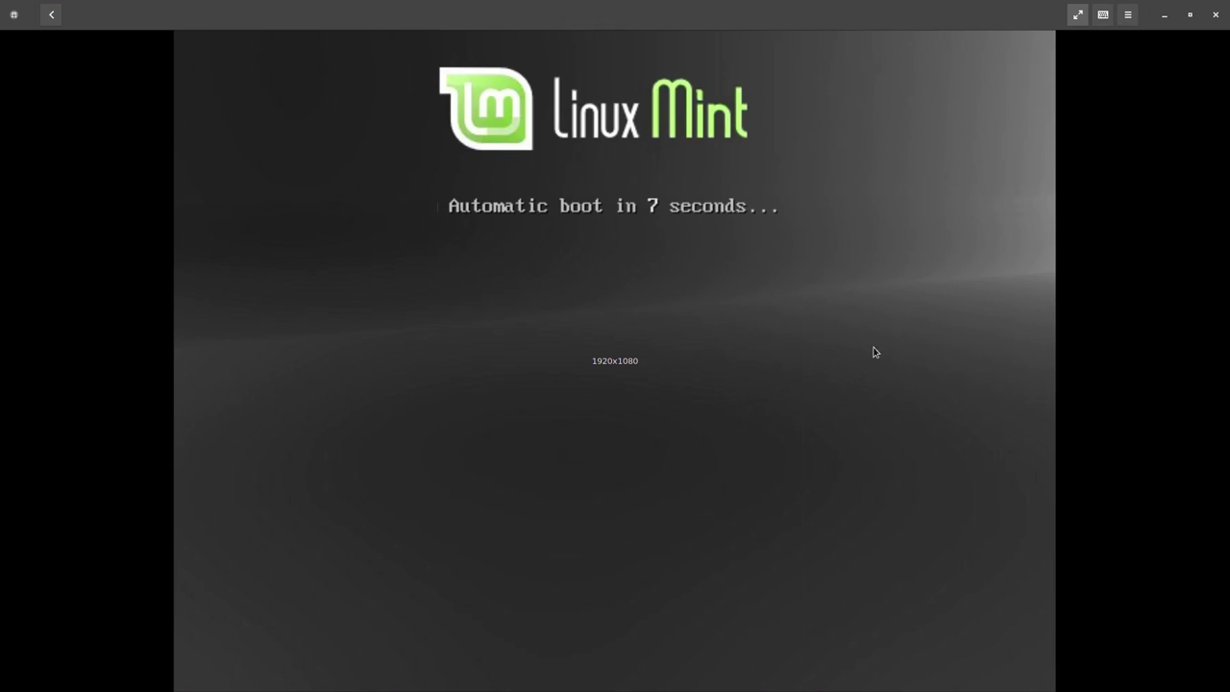
{"action": "key", "text": "Escape"}
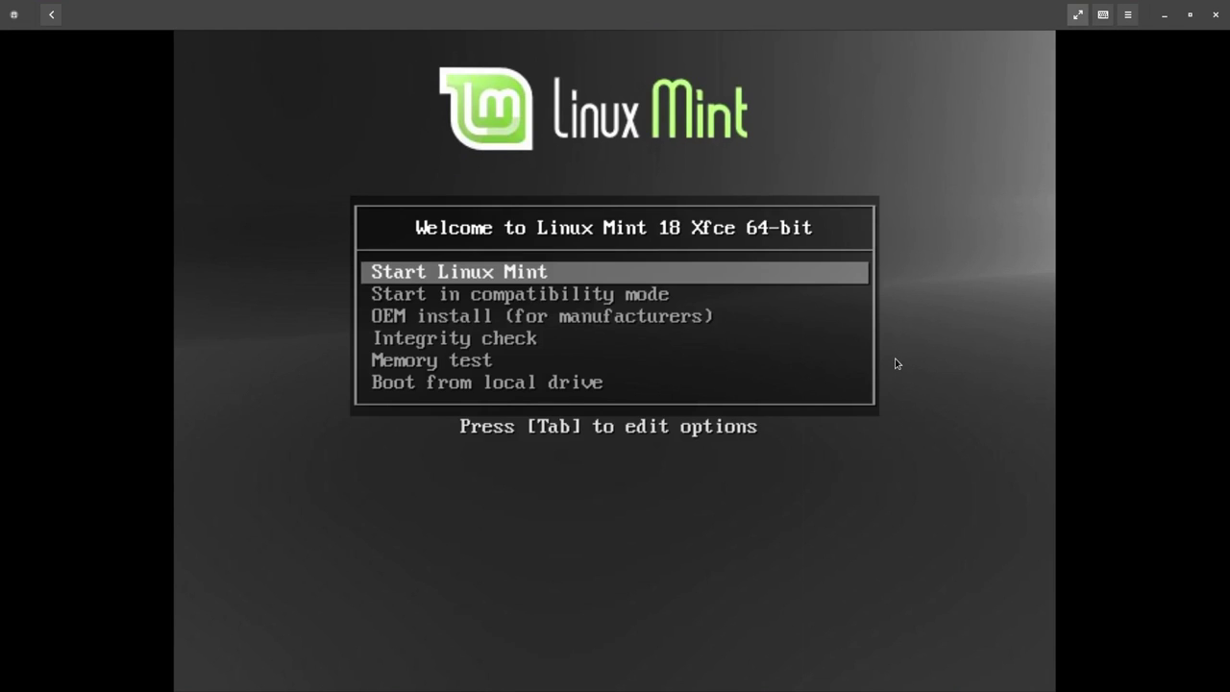
{"action": "key", "text": "Return"}
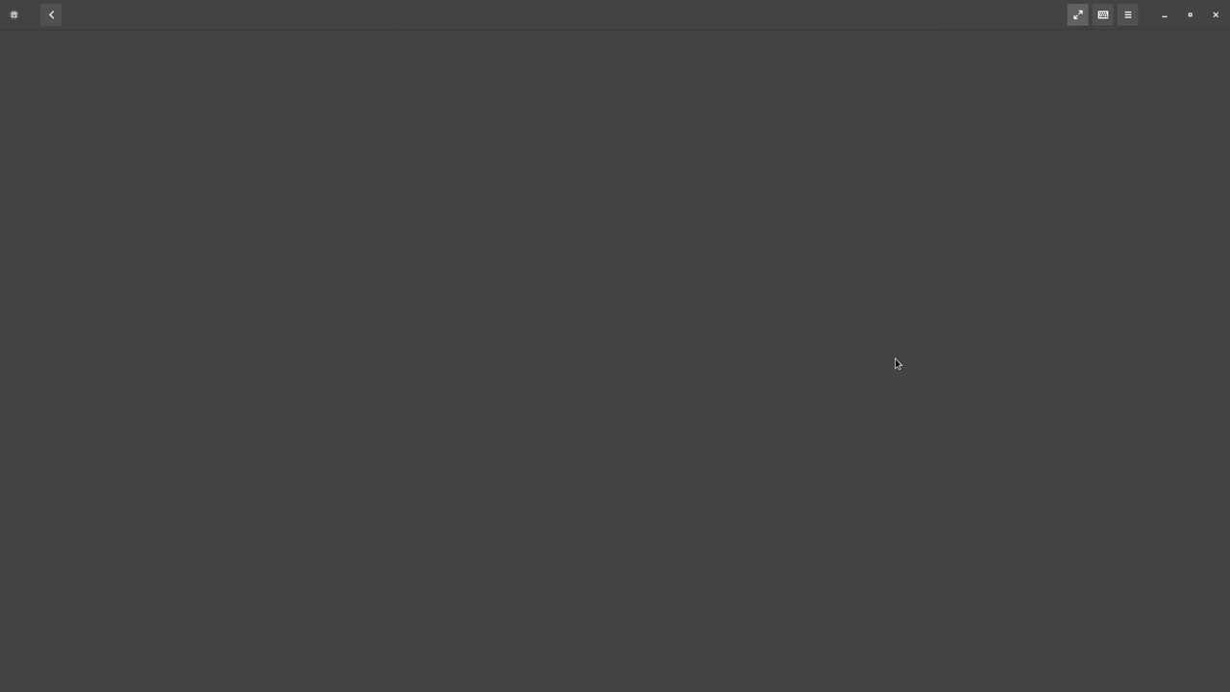
{"action": "left_click", "coordinate": [895, 362]}
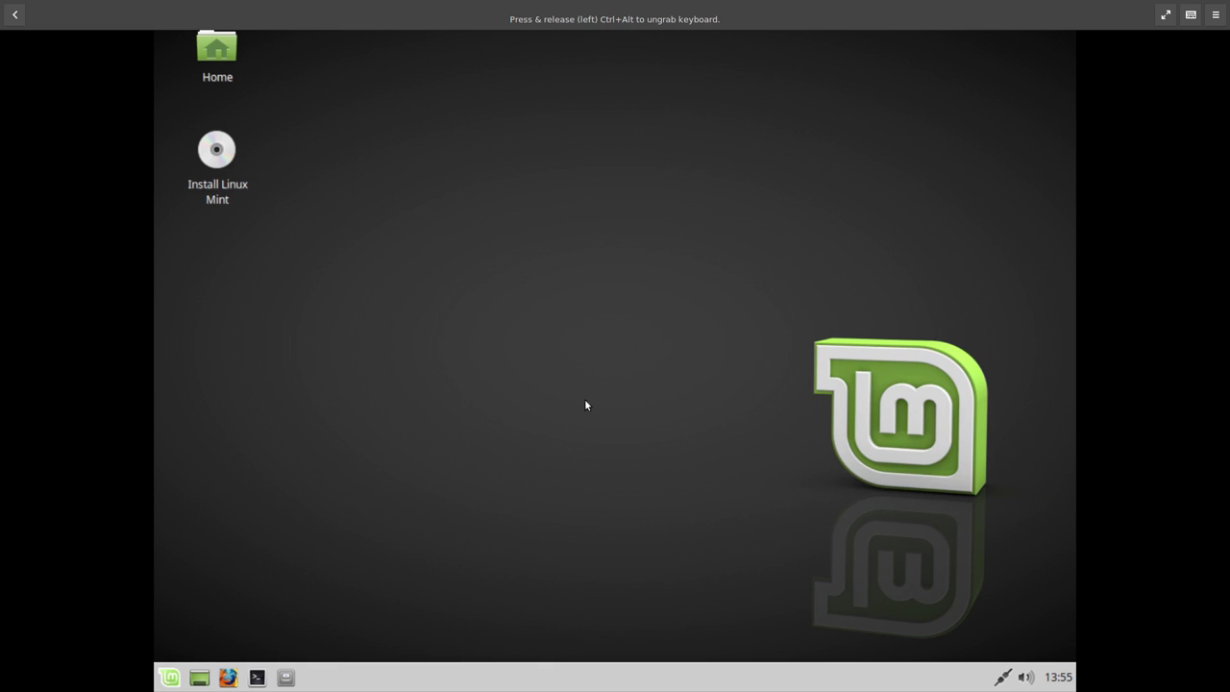
Step: Set the display resolution to 1920x1080 in Display settings and apply it
{"action": "left_click", "coordinate": [170, 678]}
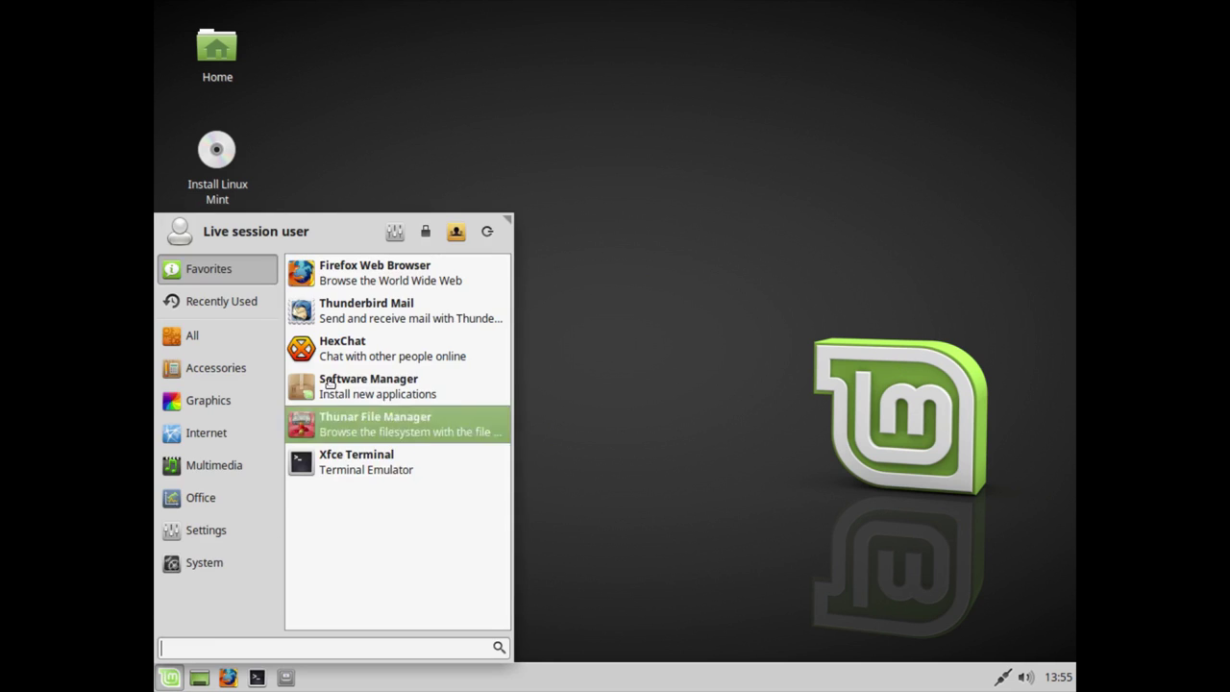
{"action": "left_click", "coordinate": [385, 232]}
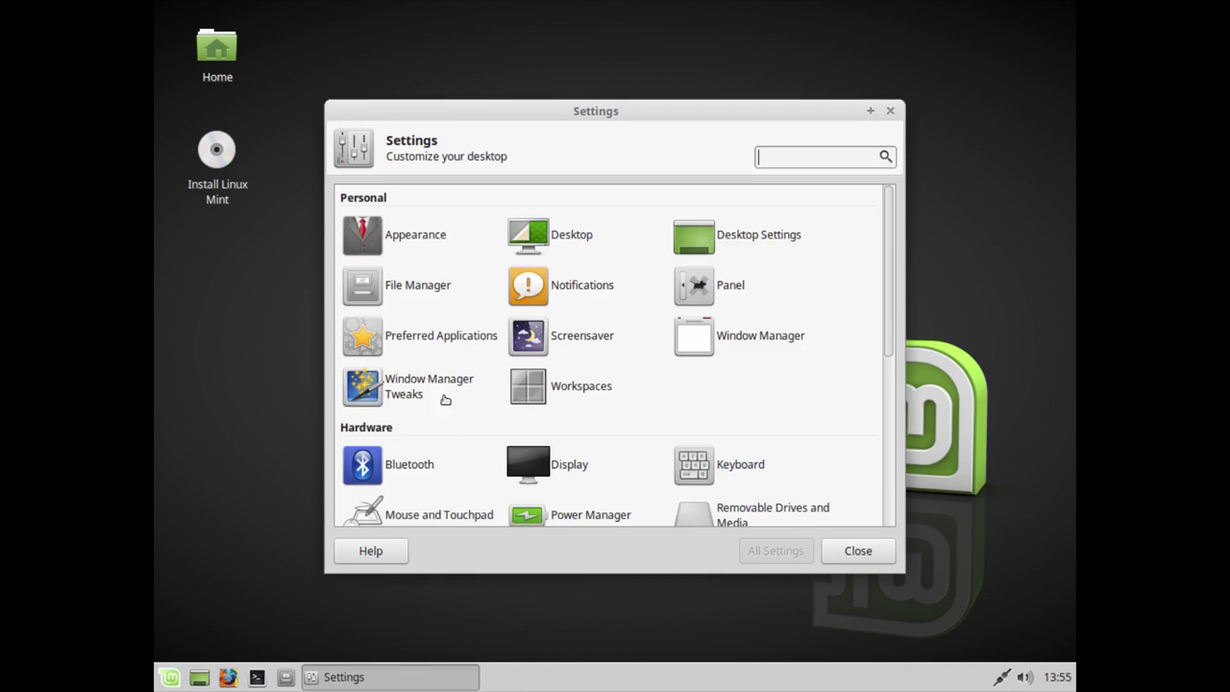
{"action": "scroll", "coordinate": [758, 426], "scroll_direction": "down", "scroll_amount": 1}
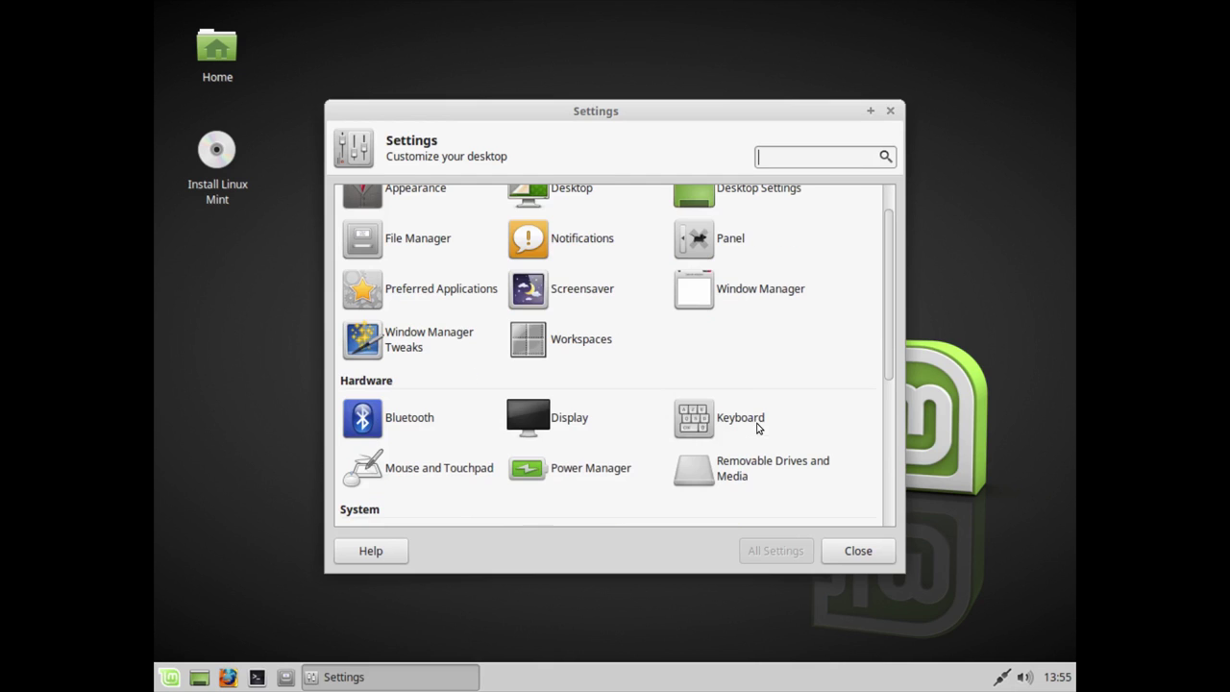
{"action": "left_click", "coordinate": [579, 428]}
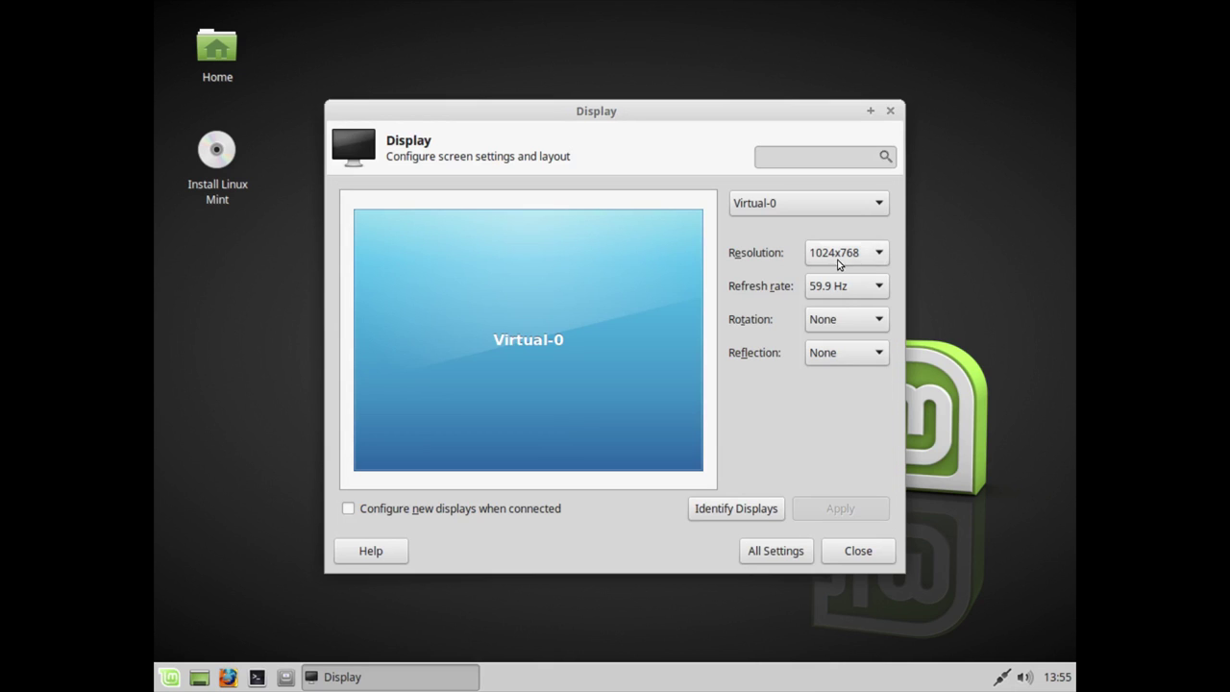
{"action": "left_click", "coordinate": [837, 253]}
{"action": "left_click", "coordinate": [836, 302]}
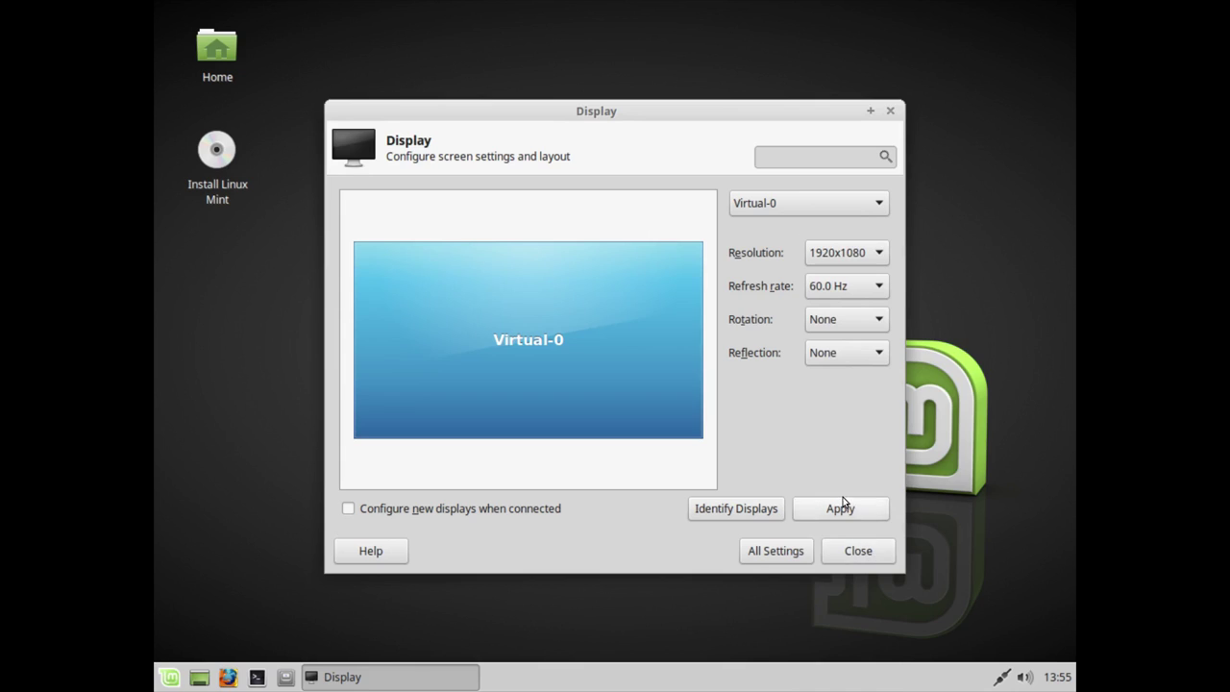
{"action": "left_click", "coordinate": [843, 497]}
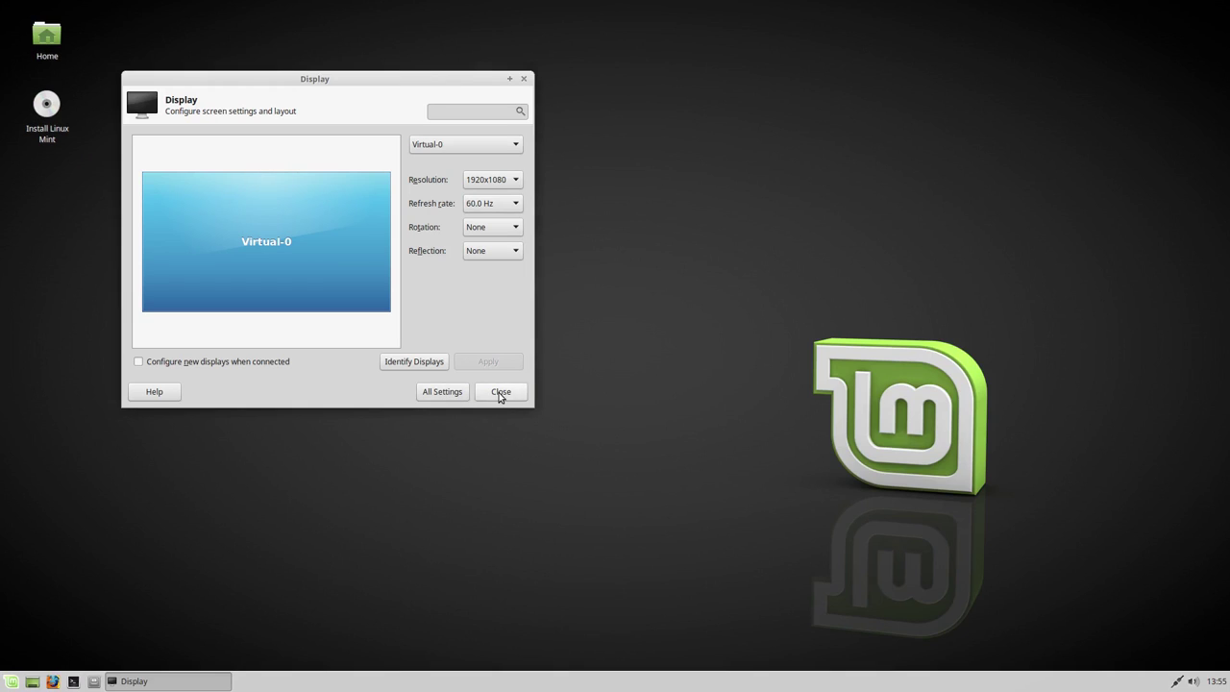
{"action": "left_click", "coordinate": [500, 392]}
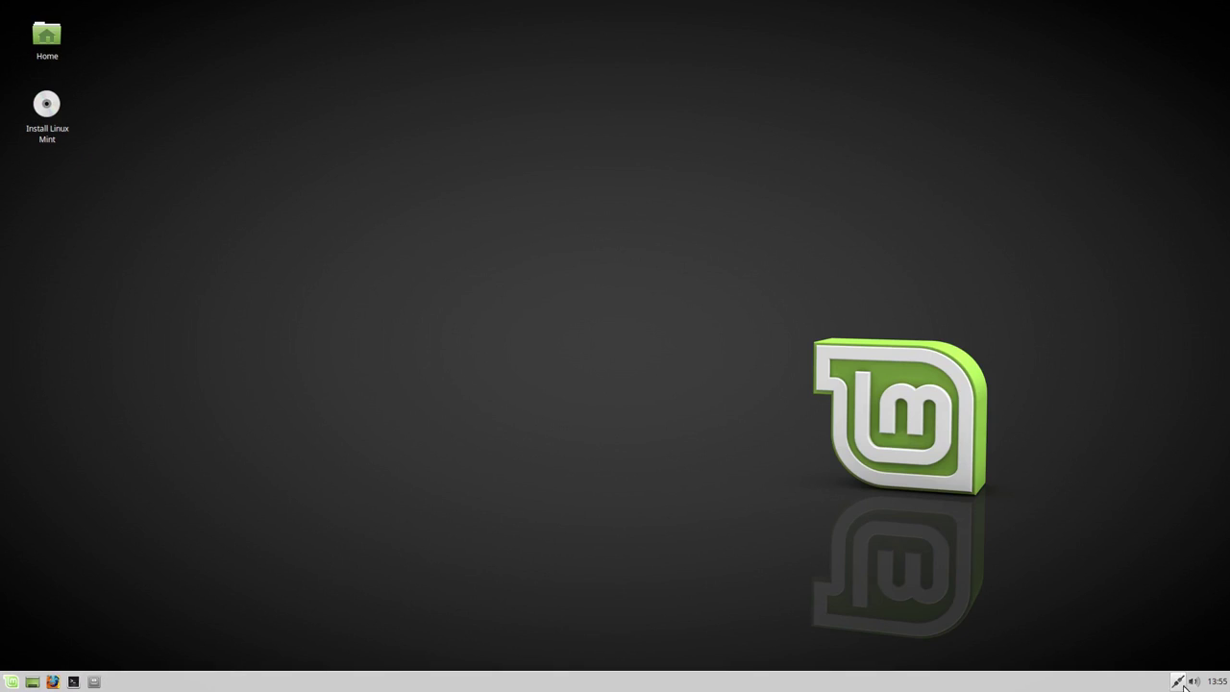
Step: Switch the desktop theme to Mint-Y-Dark in Appearance settings
{"action": "left_click", "coordinate": [10, 682]}
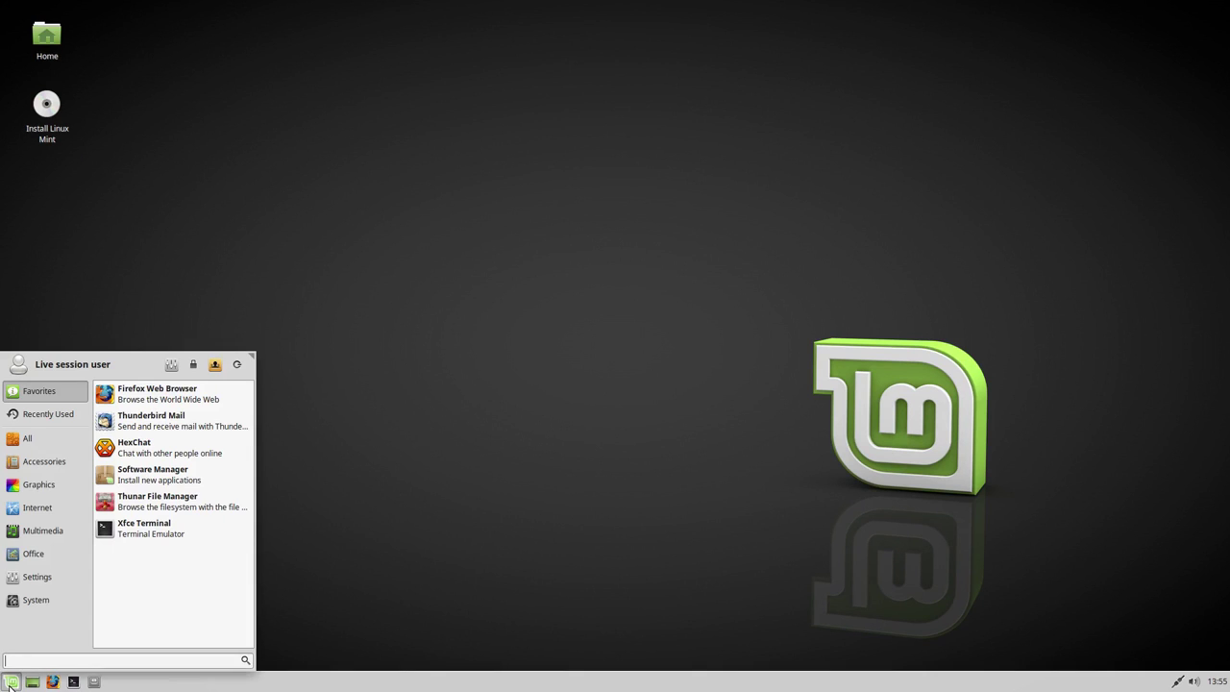
{"action": "left_click", "coordinate": [45, 461]}
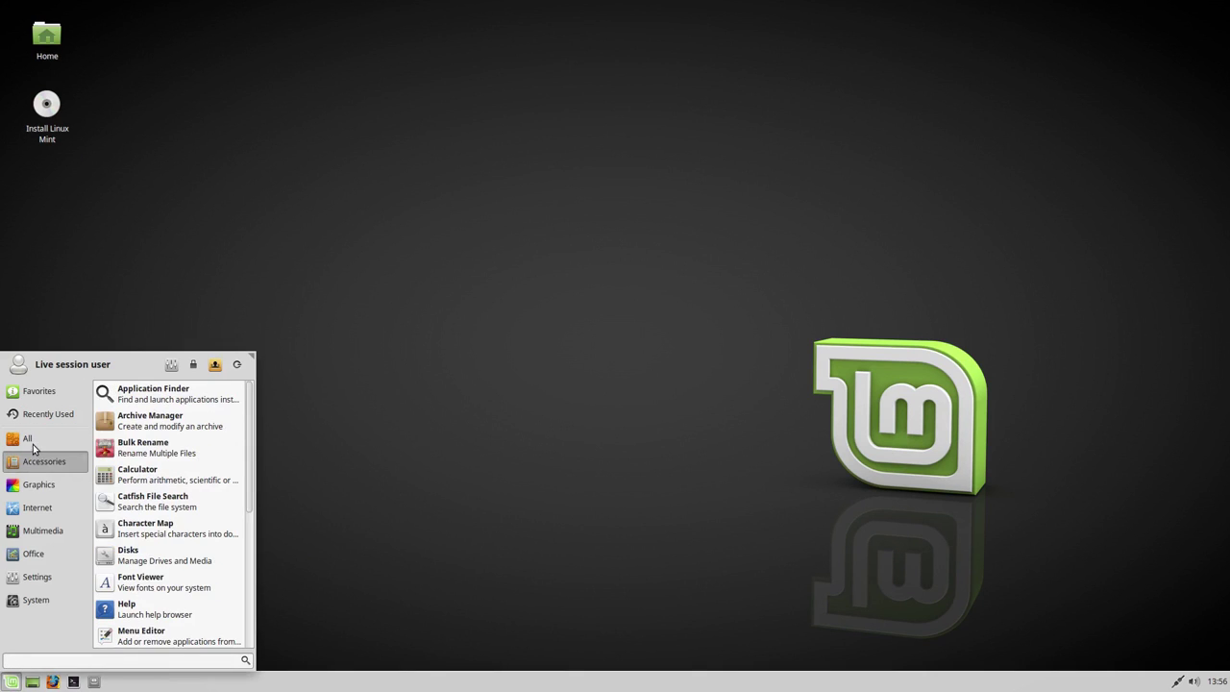
{"action": "left_click", "coordinate": [33, 445]}
{"action": "left_click", "coordinate": [135, 444]}
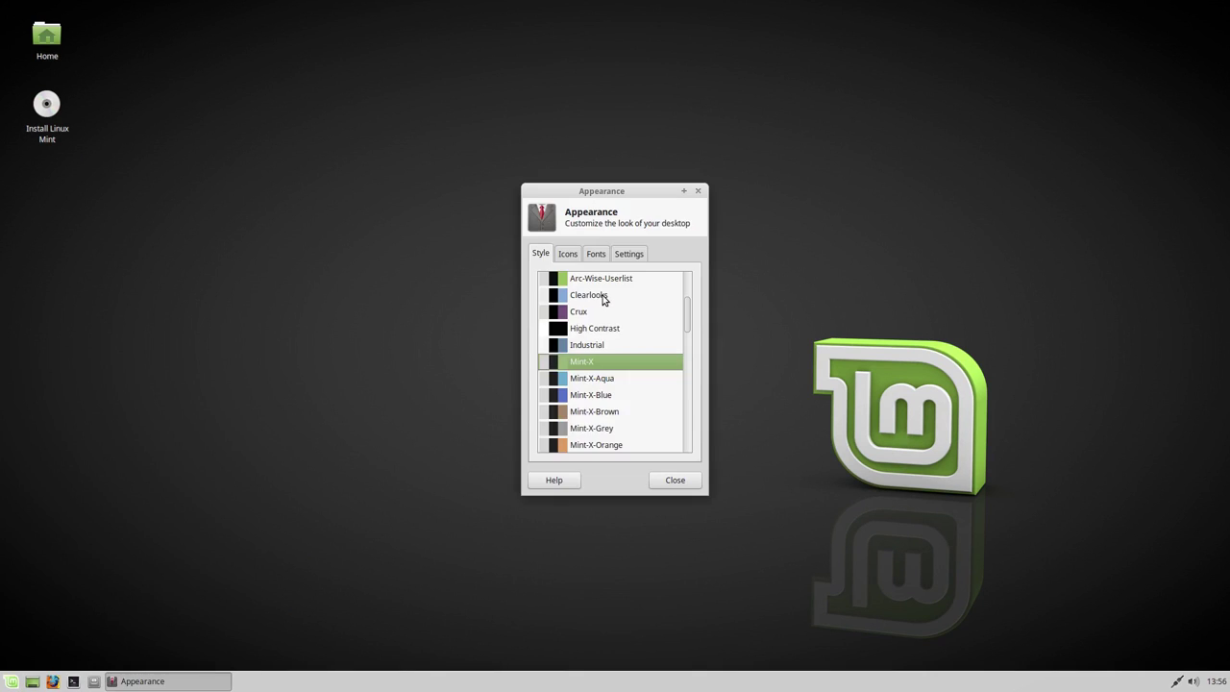
{"action": "scroll", "coordinate": [592, 358], "scroll_direction": "down", "scroll_amount": 5}
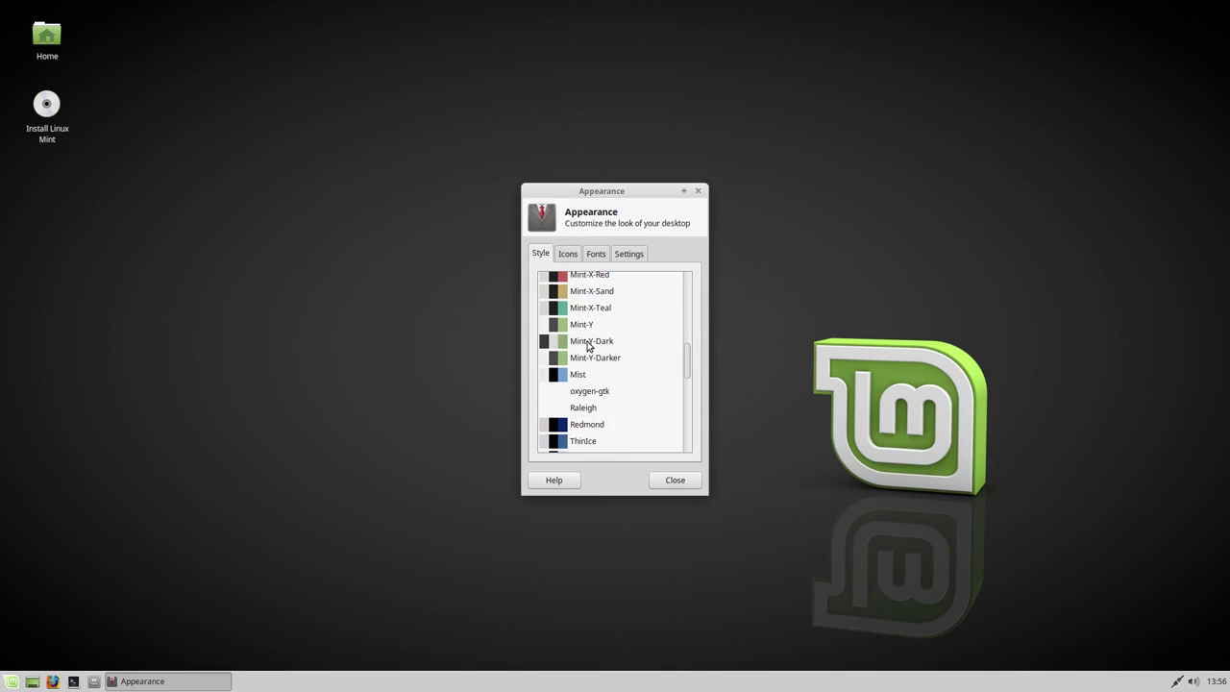
{"action": "left_click", "coordinate": [590, 346]}
{"action": "left_click", "coordinate": [678, 484]}
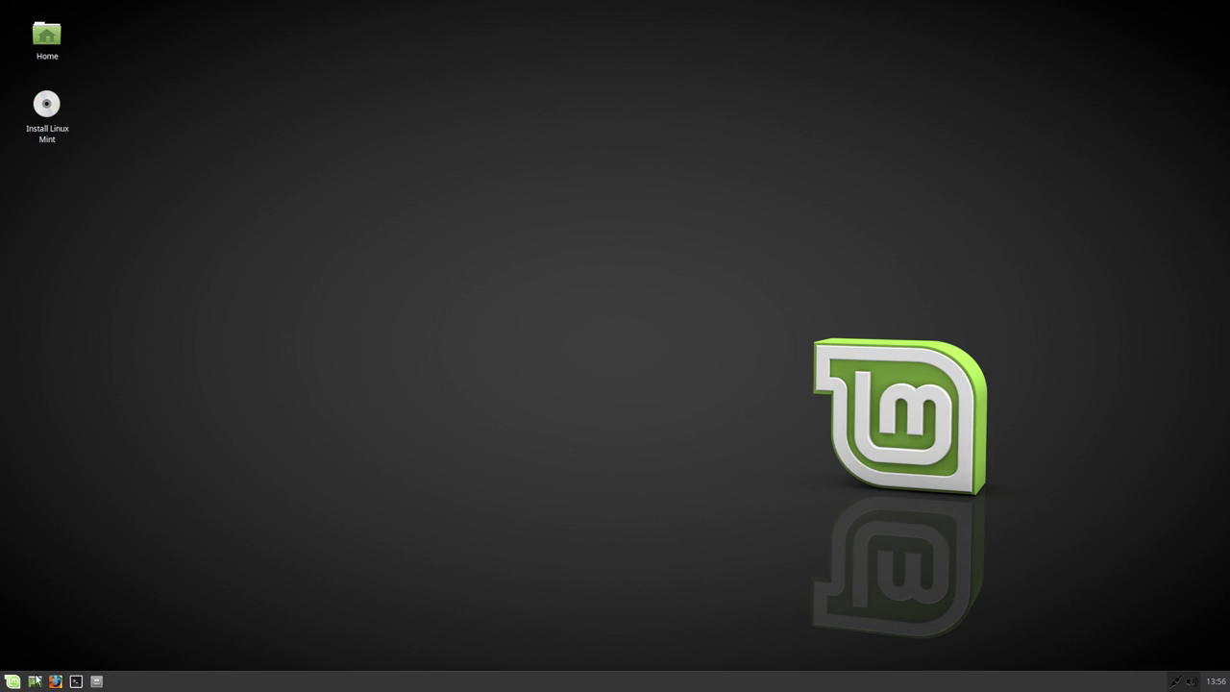
{"action": "left_click", "coordinate": [10, 687]}
{"action": "left_click", "coordinate": [404, 361]}
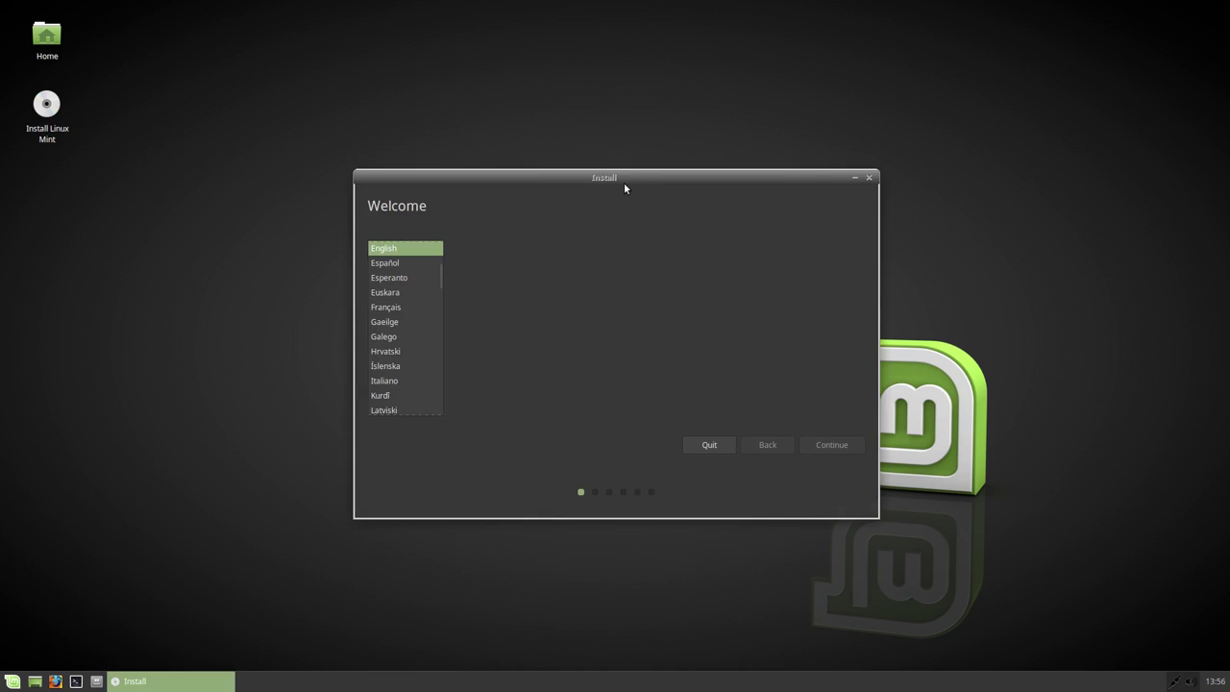
Step: Keep English, continue past the welcome page, and choose an encrypted LVM installation
{"action": "left_click", "coordinate": [840, 441]}
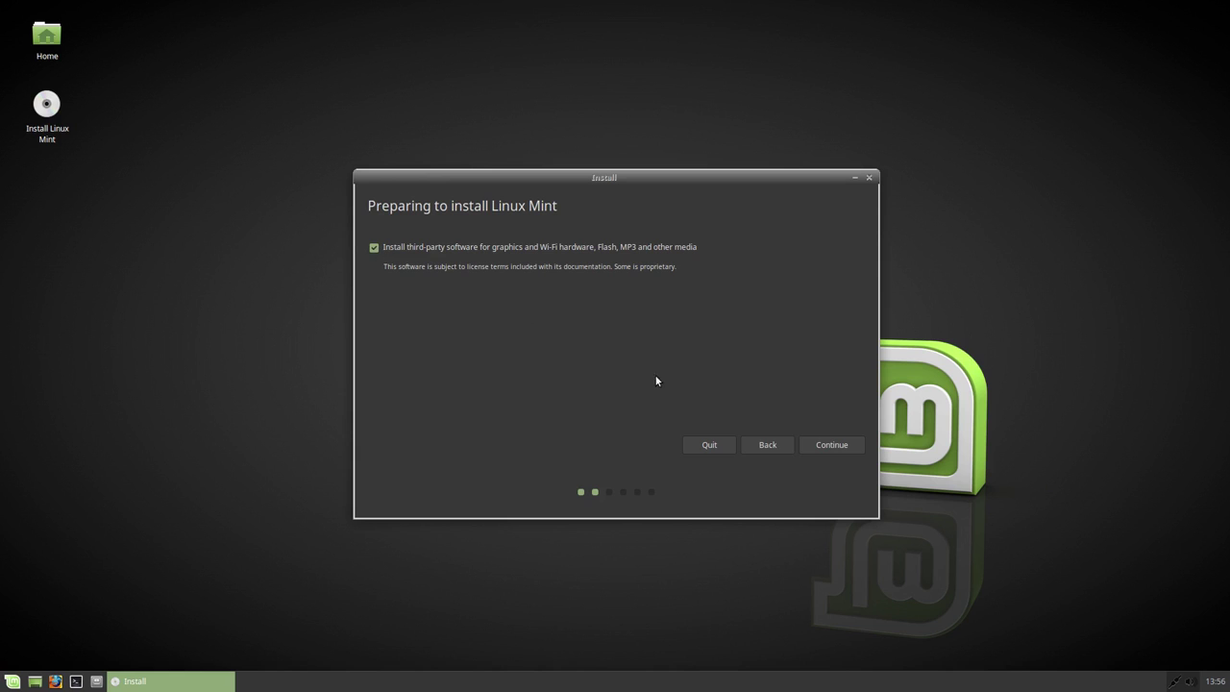
{"action": "left_click", "coordinate": [819, 446]}
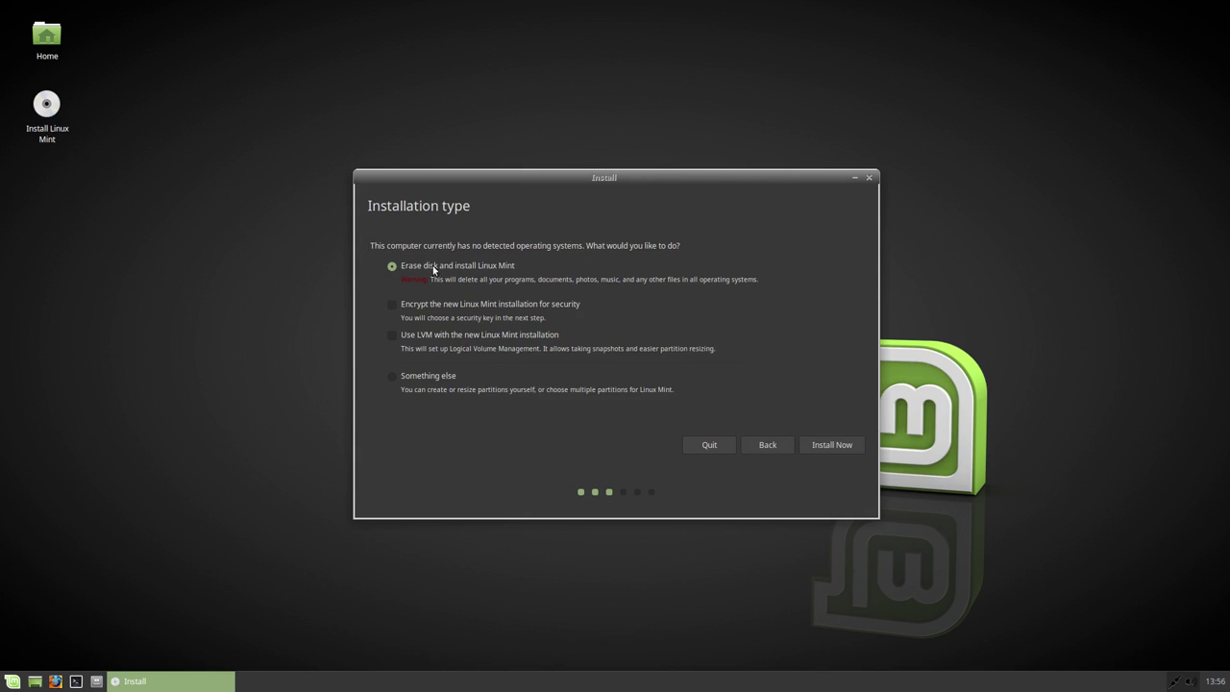
{"action": "left_click", "coordinate": [391, 305]}
{"action": "left_click", "coordinate": [835, 447]}
Step: Enable overwriting empty disk space, enter and confirm the security key, and confirm disk changes
{"action": "left_click", "coordinate": [469, 337]}
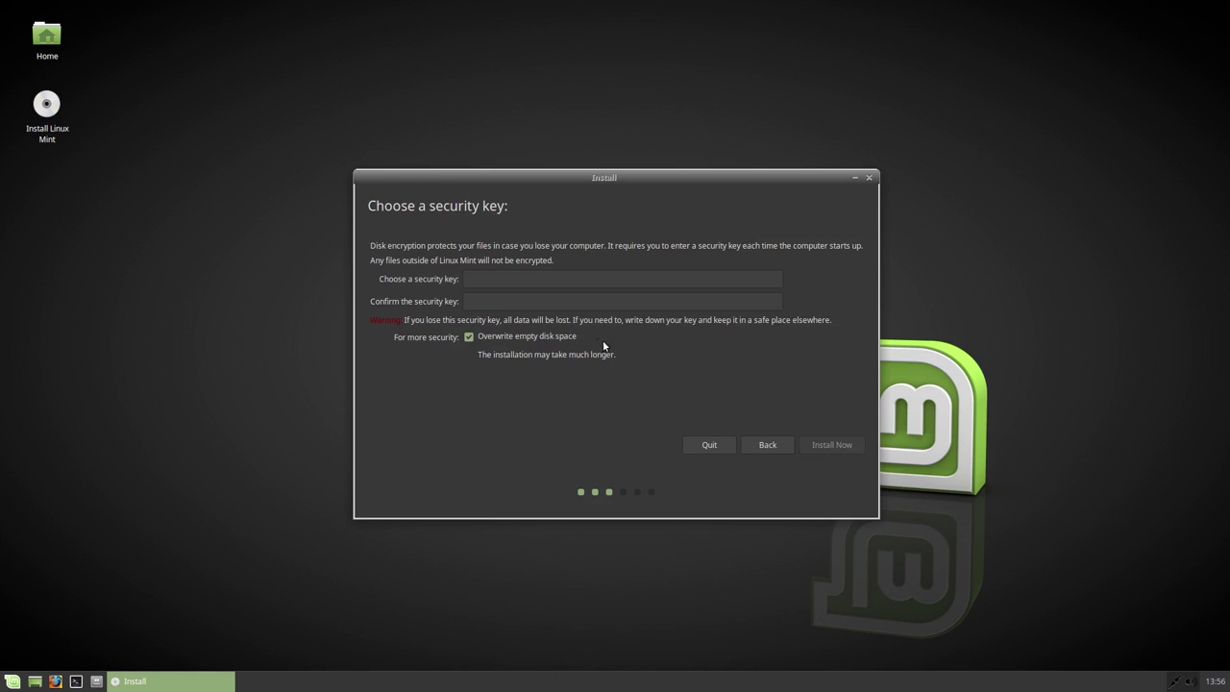
{"action": "left_click", "coordinate": [535, 280]}
{"action": "type", "text": "123"}
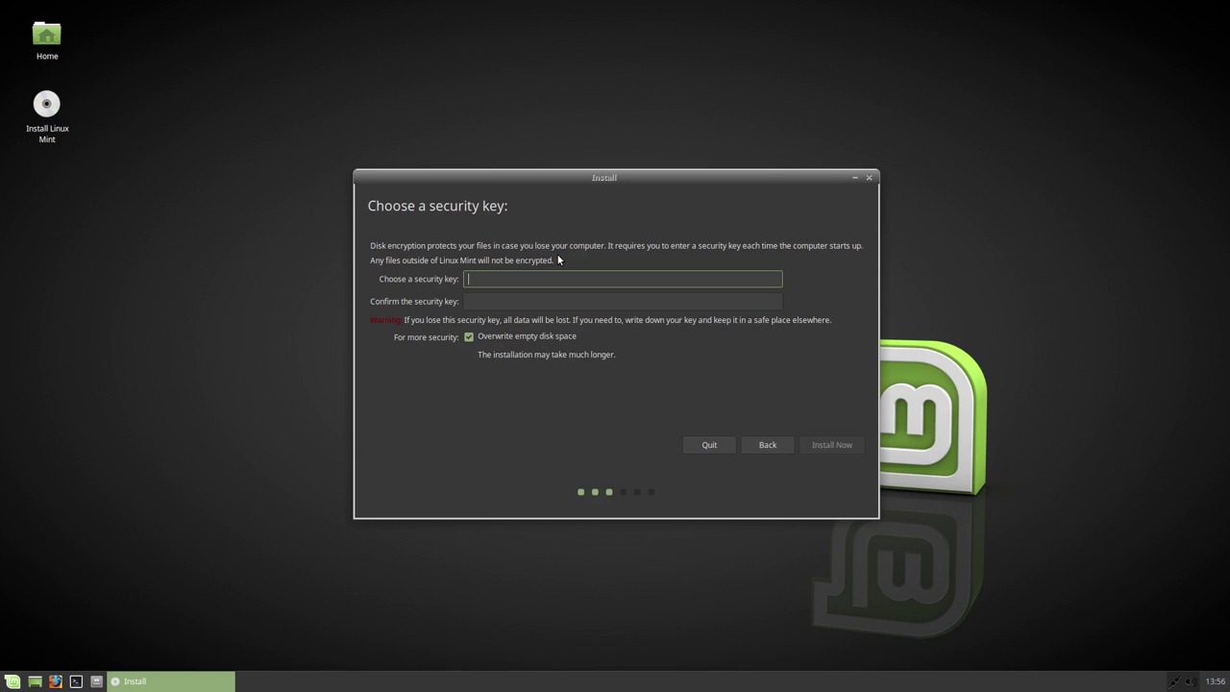
{"action": "type", "text": "234567890"}
{"action": "key", "text": "Tab"}
{"action": "type", "text": "1234"}
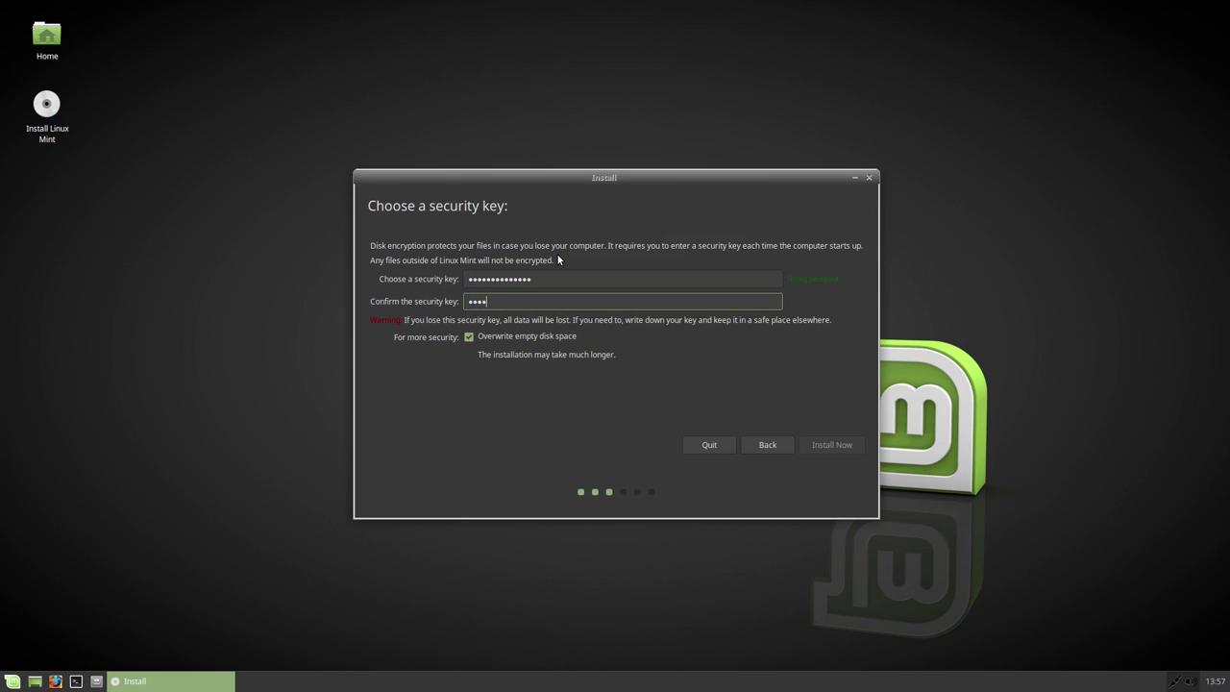
{"action": "type", "text": "5678901234"}
{"action": "left_click", "coordinate": [832, 443]}
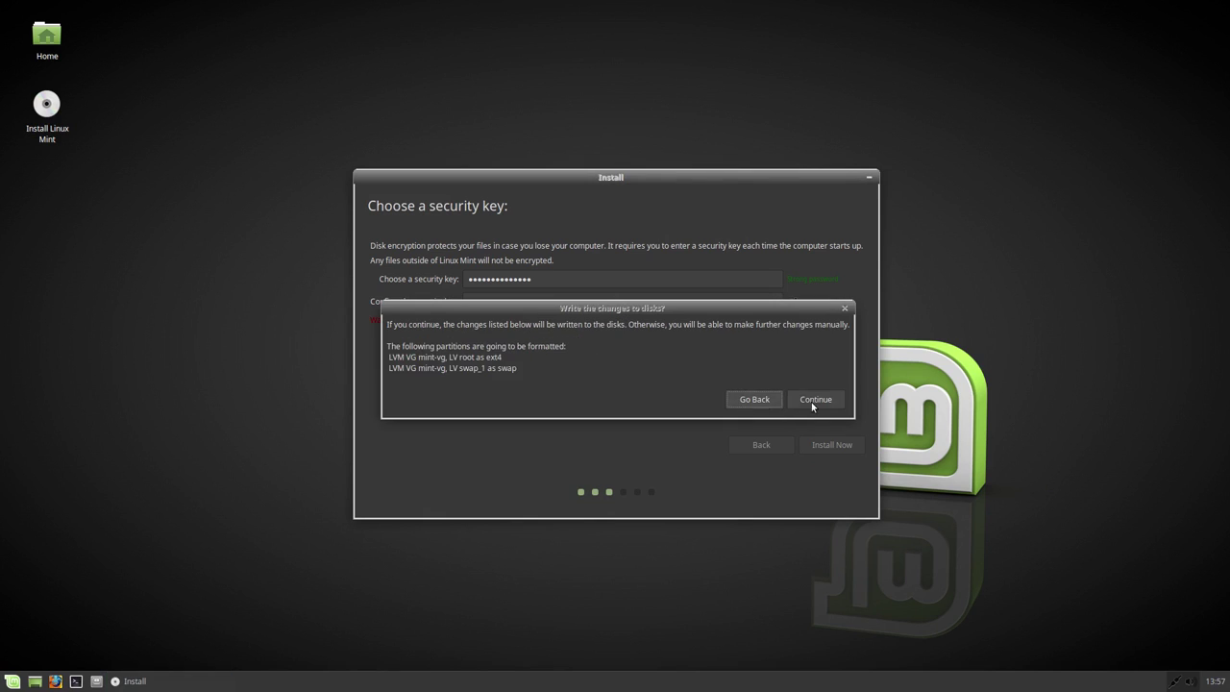
{"action": "left_click", "coordinate": [816, 400]}
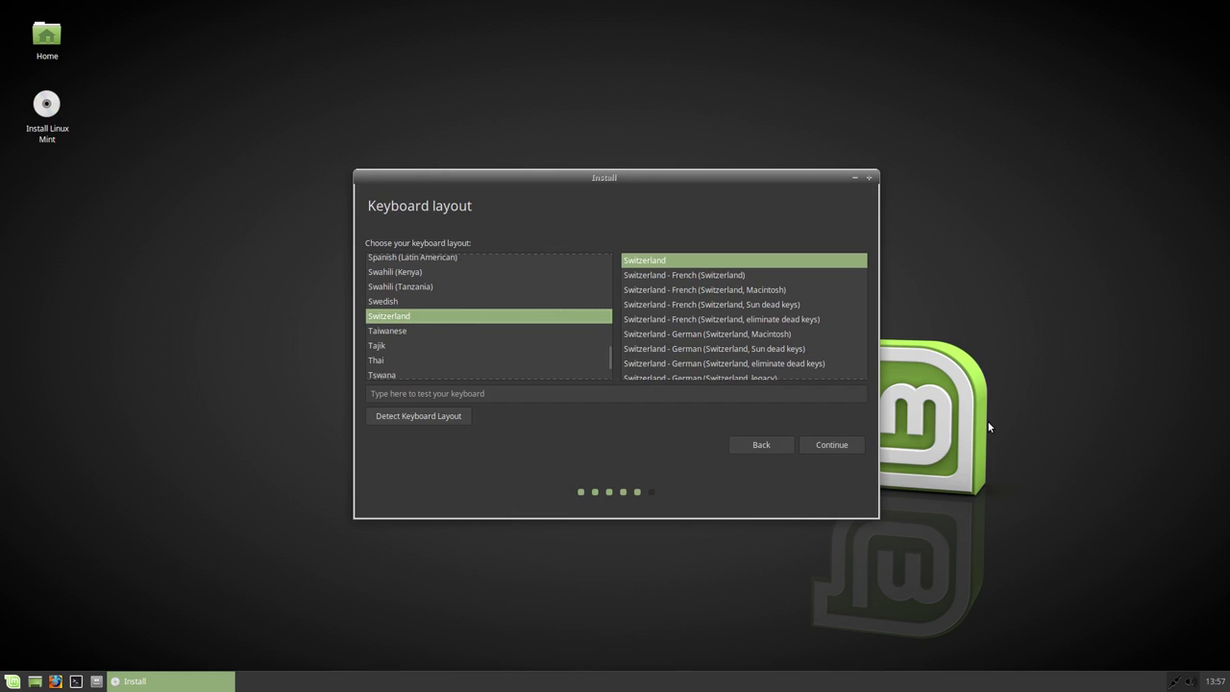
Step: Pick English (US) from the keyboard layout list and continue to the account page
{"action": "scroll", "coordinate": [461, 322], "scroll_direction": "down", "scroll_amount": 3}
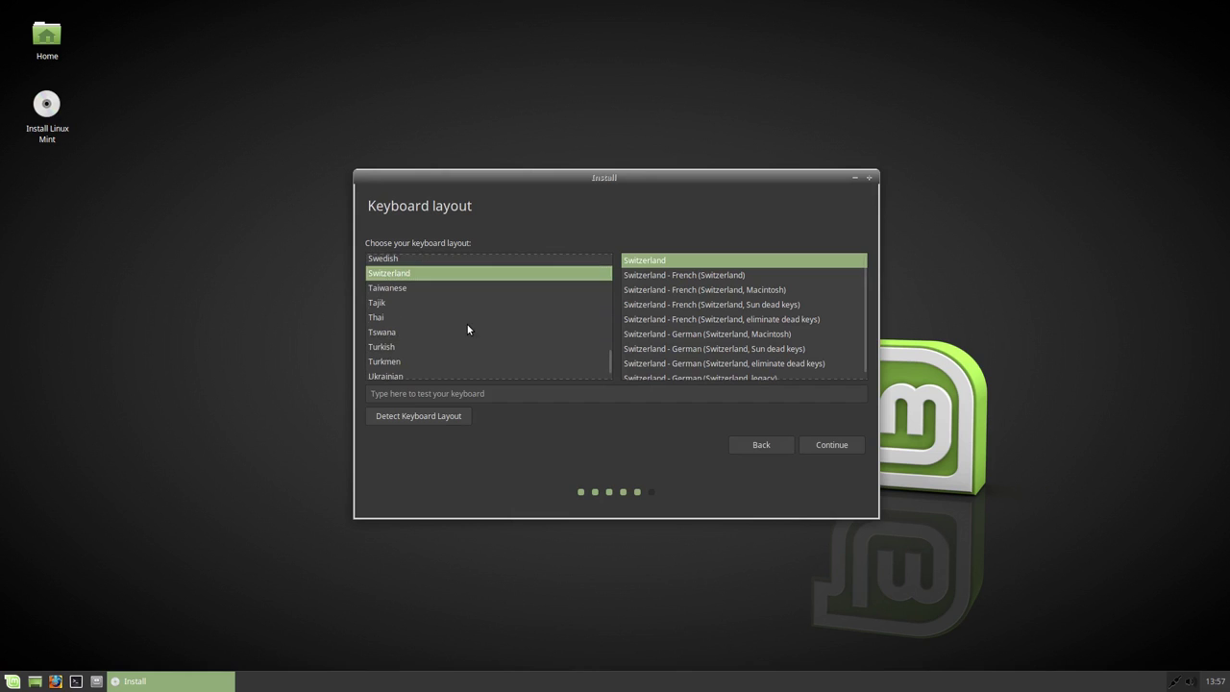
{"action": "scroll", "coordinate": [423, 358], "scroll_direction": "up", "scroll_amount": 10}
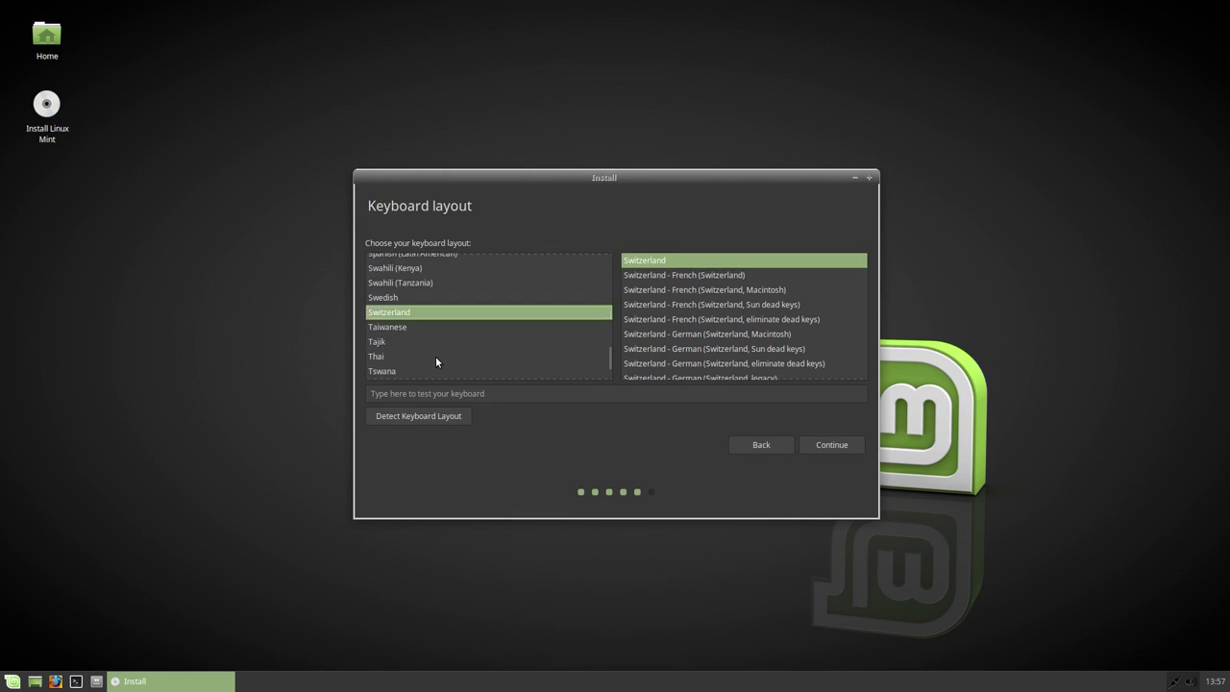
{"action": "scroll", "coordinate": [477, 348], "scroll_direction": "up", "scroll_amount": 15}
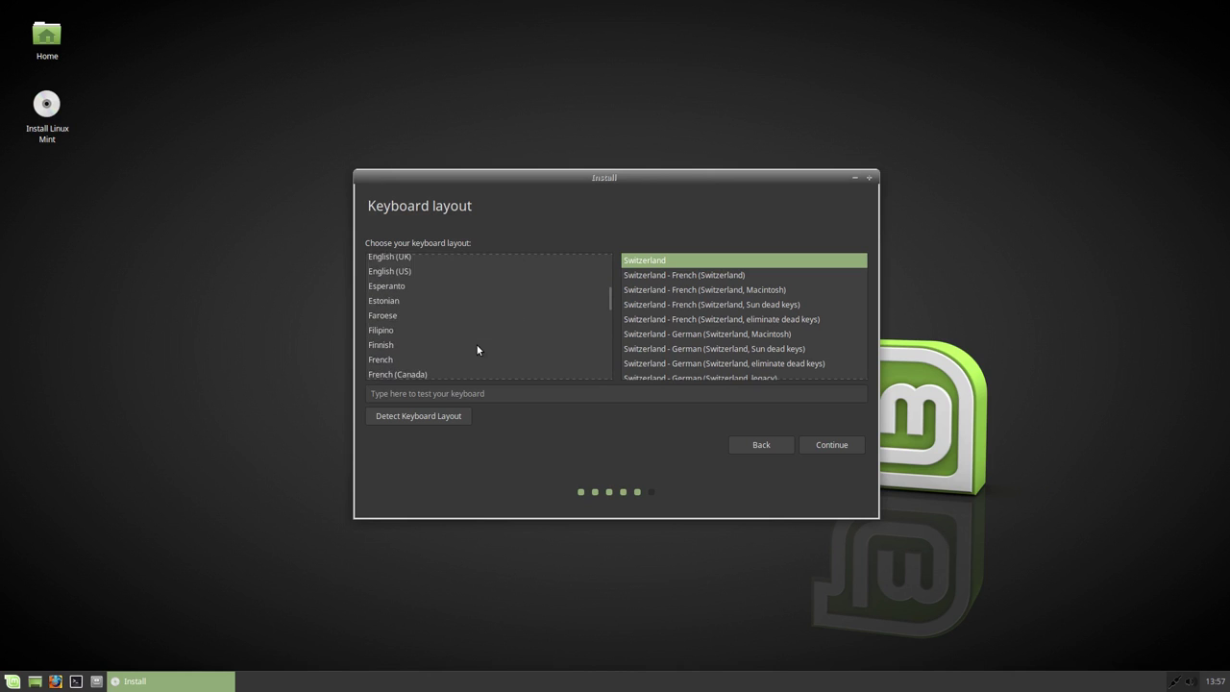
{"action": "left_click", "coordinate": [401, 357]}
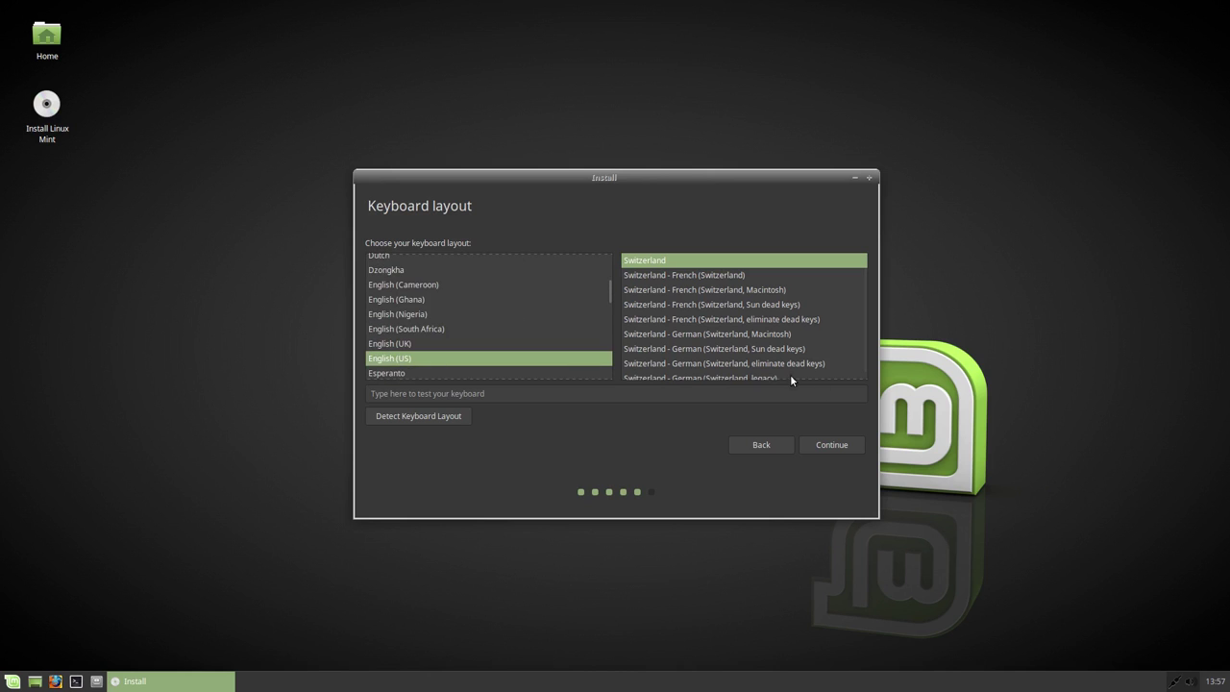
{"action": "left_click", "coordinate": [835, 445]}
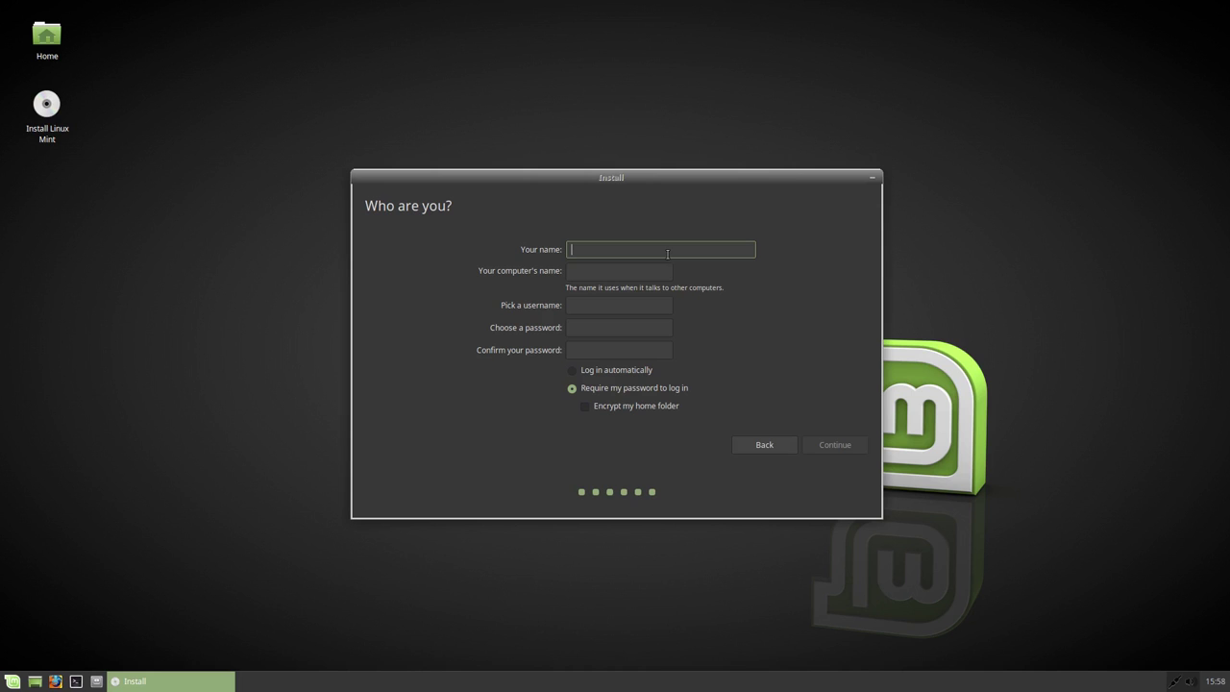
Step: Enter the user name, computer name and password, enable home-folder encryption, and start installing
{"action": "type", "text": "mrniix"}
{"action": "key", "text": "Tab"}
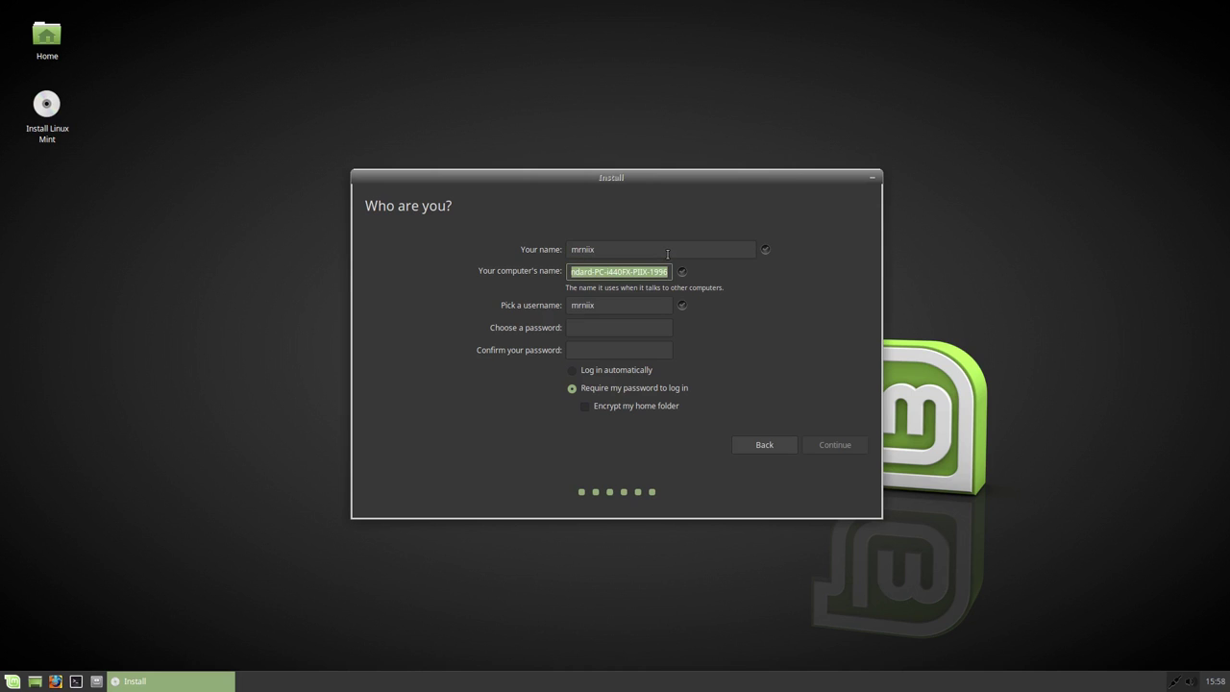
{"action": "type", "text": "m"}
{"action": "type", "text": "iixbox"}
{"action": "key", "text": "Tab"}
{"action": "key", "text": "Tab"}
{"action": "type", "text": "••"}
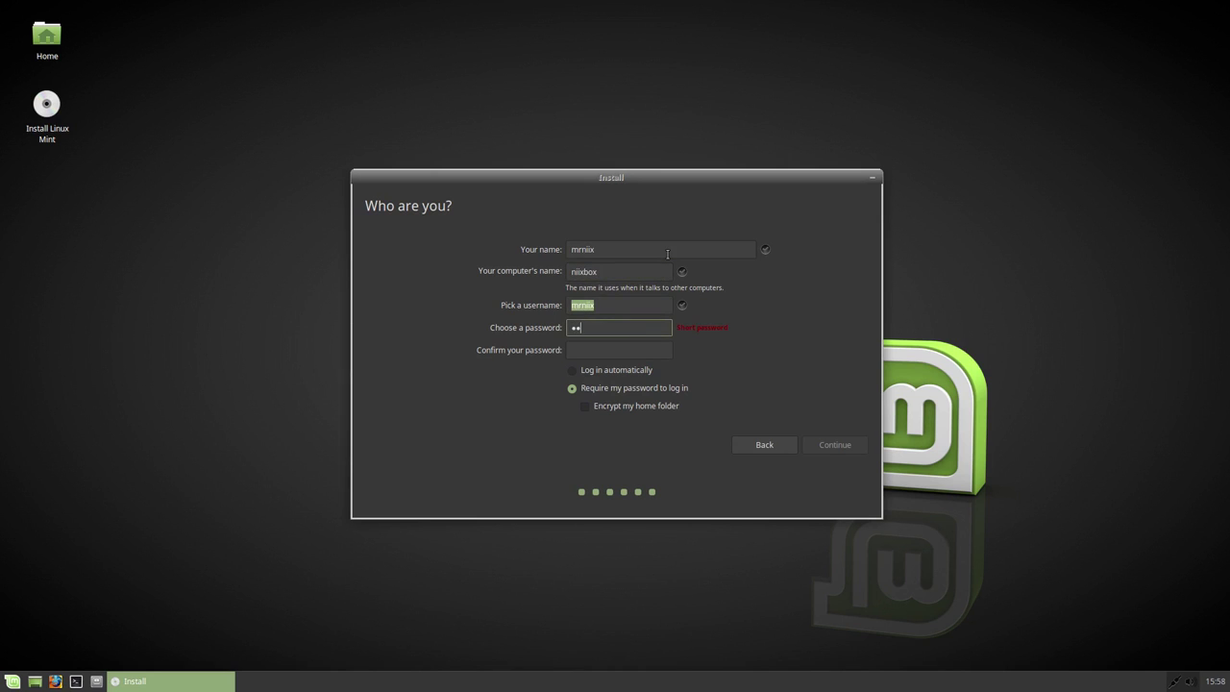
{"action": "type", "text": "••••••"}
{"action": "key", "text": "Tab"}
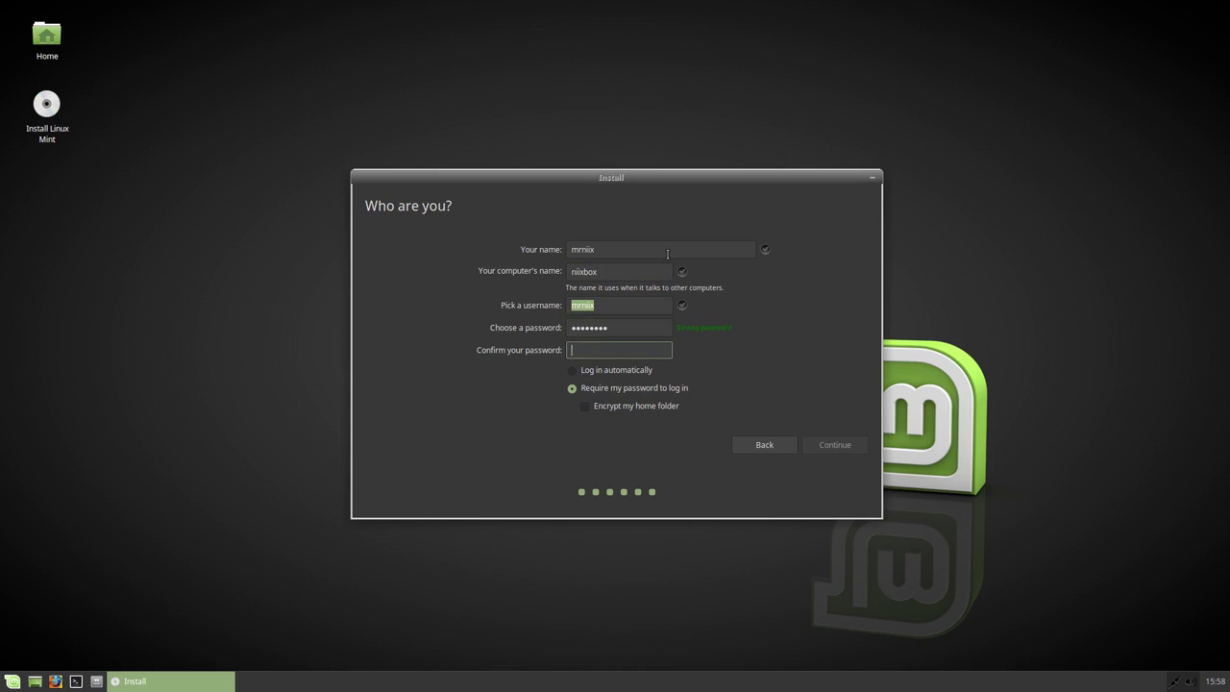
{"action": "type", "text": "••••••••"}
{"action": "left_click", "coordinate": [583, 407]}
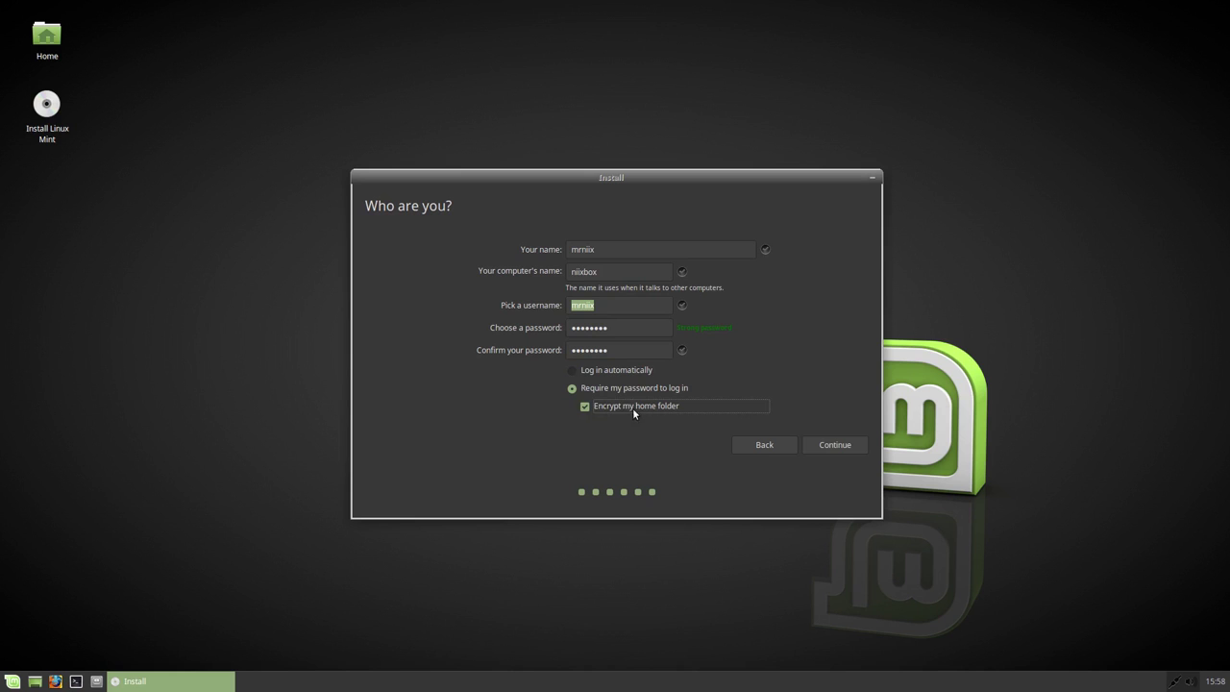
{"action": "left_click", "coordinate": [826, 442]}
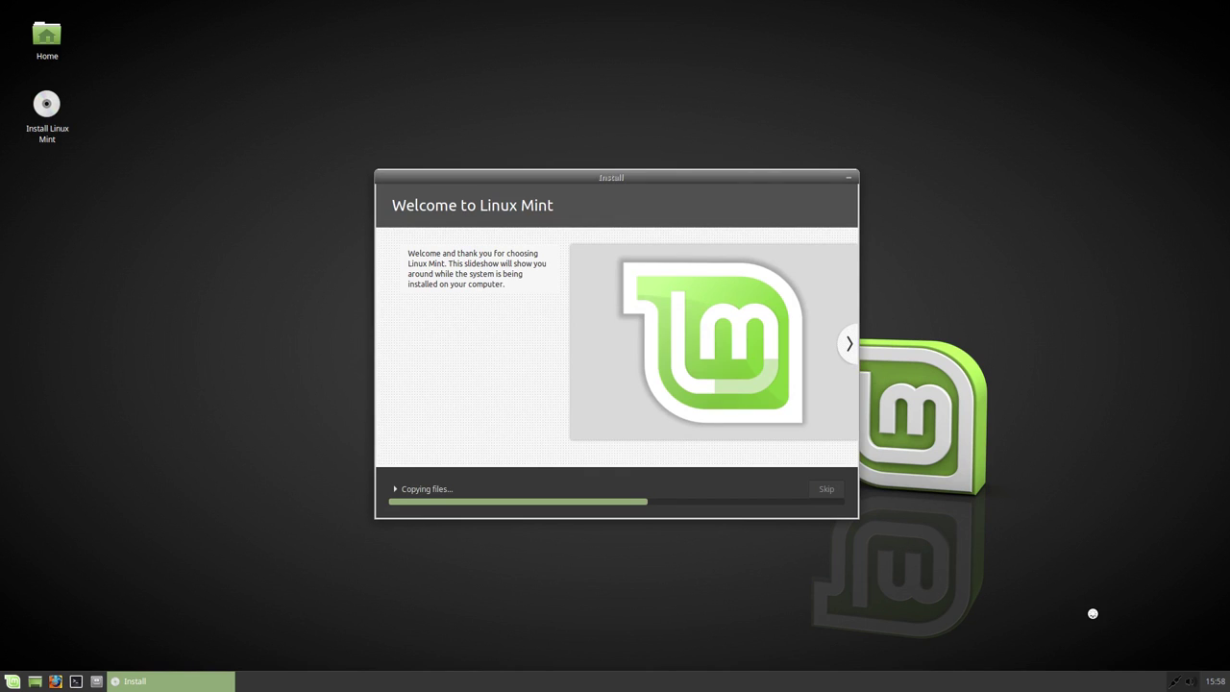
Step: Expand the detailed copying-files log and list all applications in the Mint menu
{"action": "left_click", "coordinate": [394, 489]}
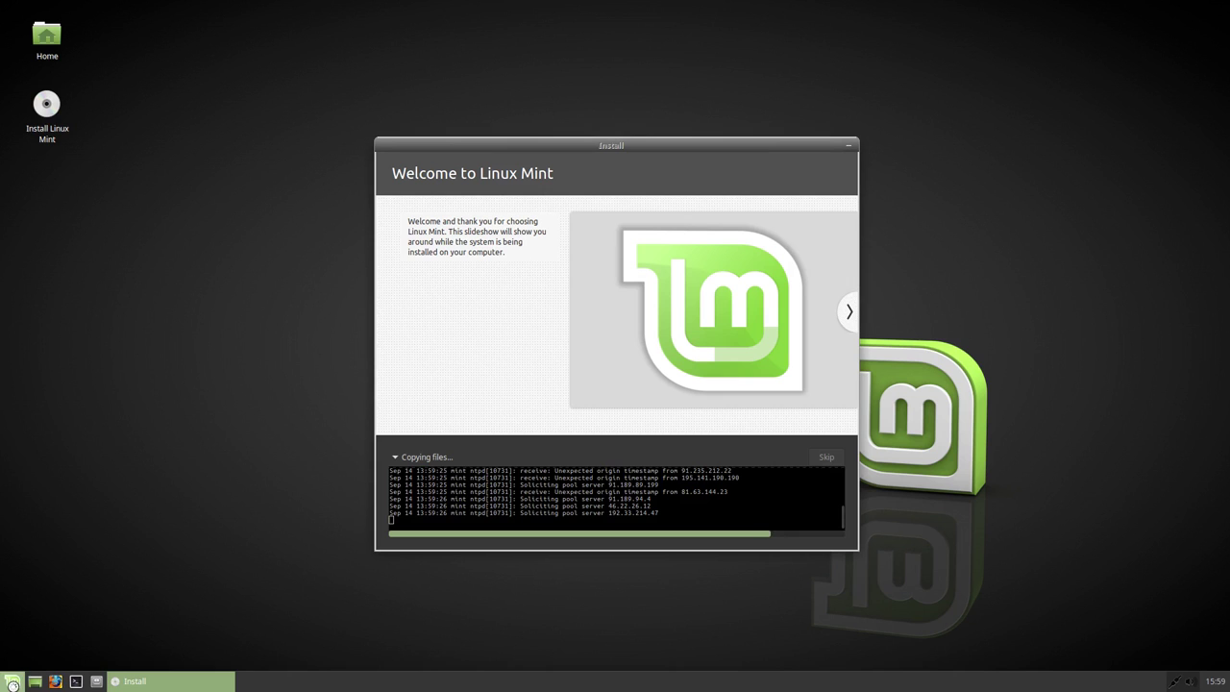
{"action": "left_click", "coordinate": [12, 685]}
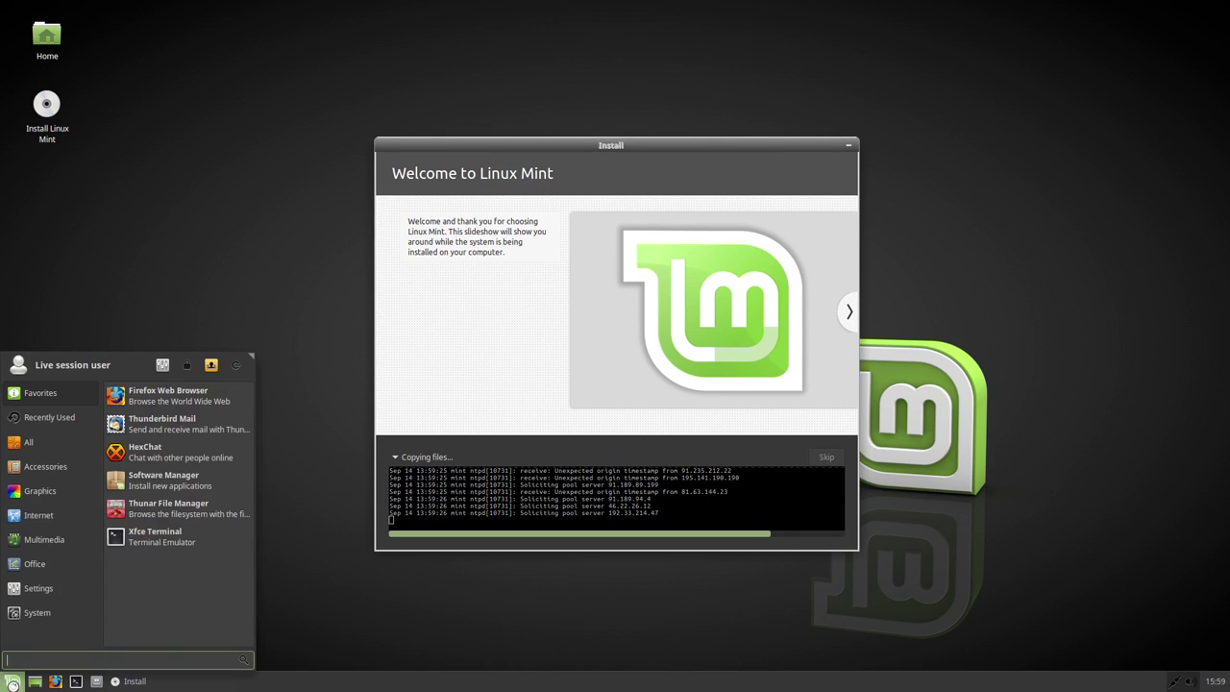
{"action": "left_click", "coordinate": [32, 442]}
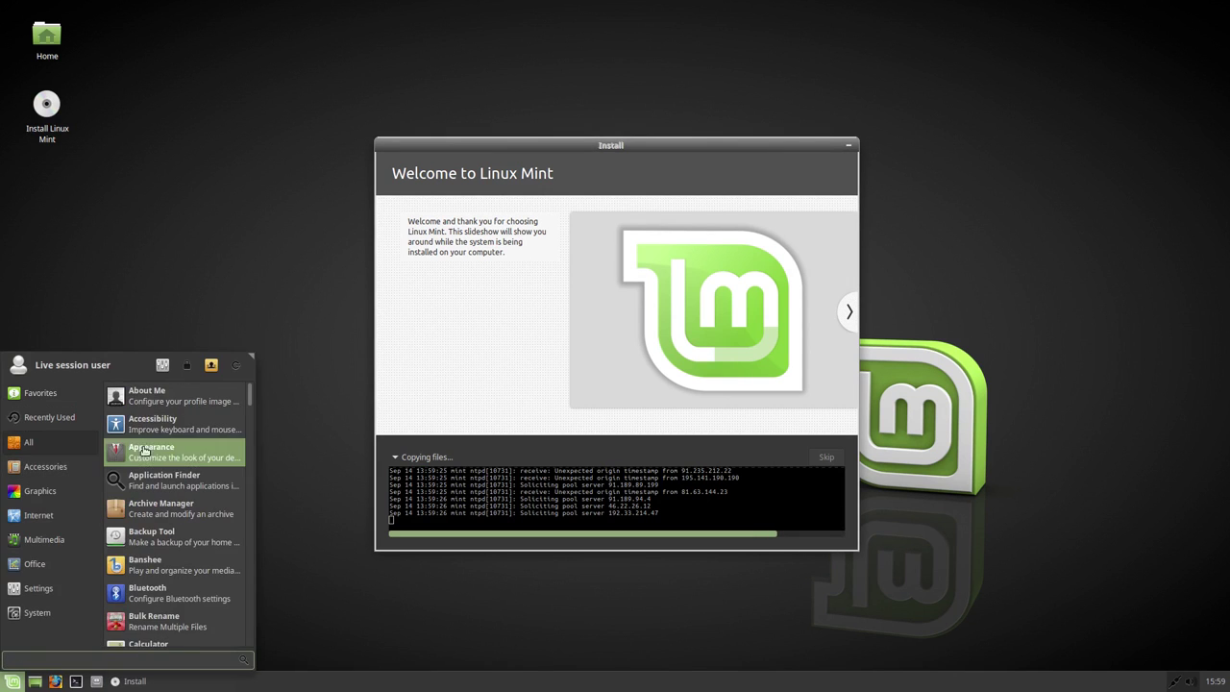
{"action": "left_click_drag", "start_coordinate": [250, 391], "coordinate": [246, 440]}
Step: Scroll through the full application list to its end
{"action": "scroll", "coordinate": [246, 439], "scroll_direction": "down", "scroll_amount": 1}
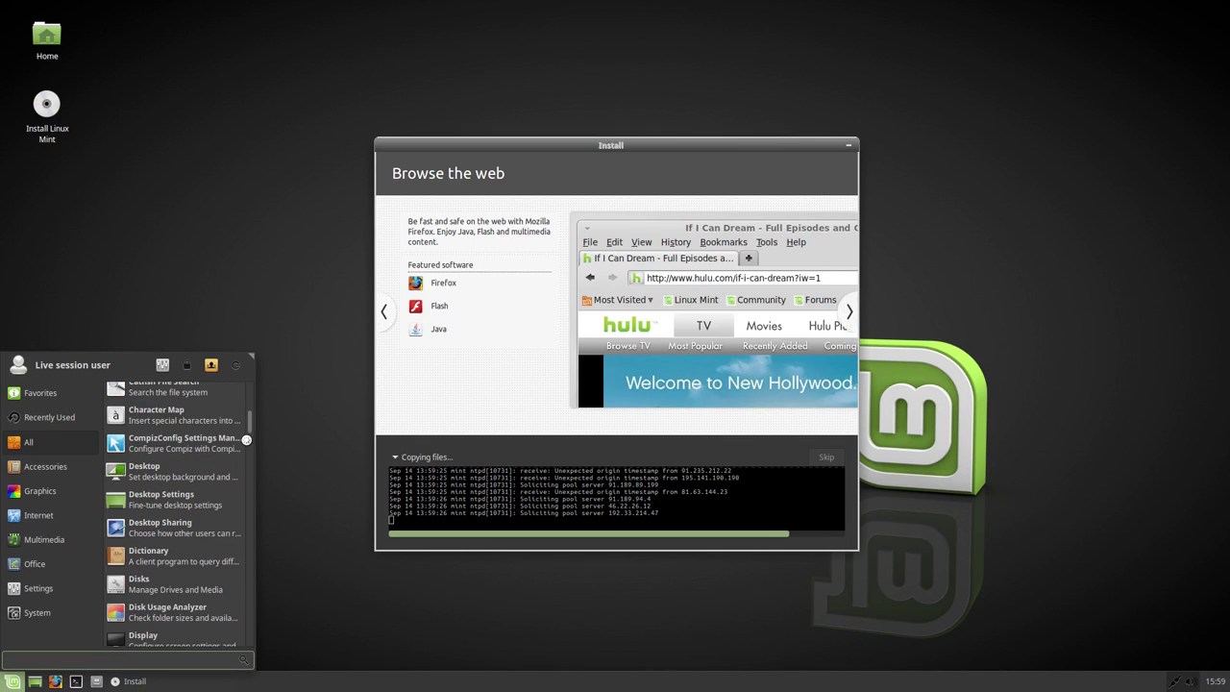
{"action": "scroll", "coordinate": [246, 440], "scroll_direction": "down", "scroll_amount": 1}
{"action": "scroll", "coordinate": [246, 440], "scroll_direction": "down", "scroll_amount": 5}
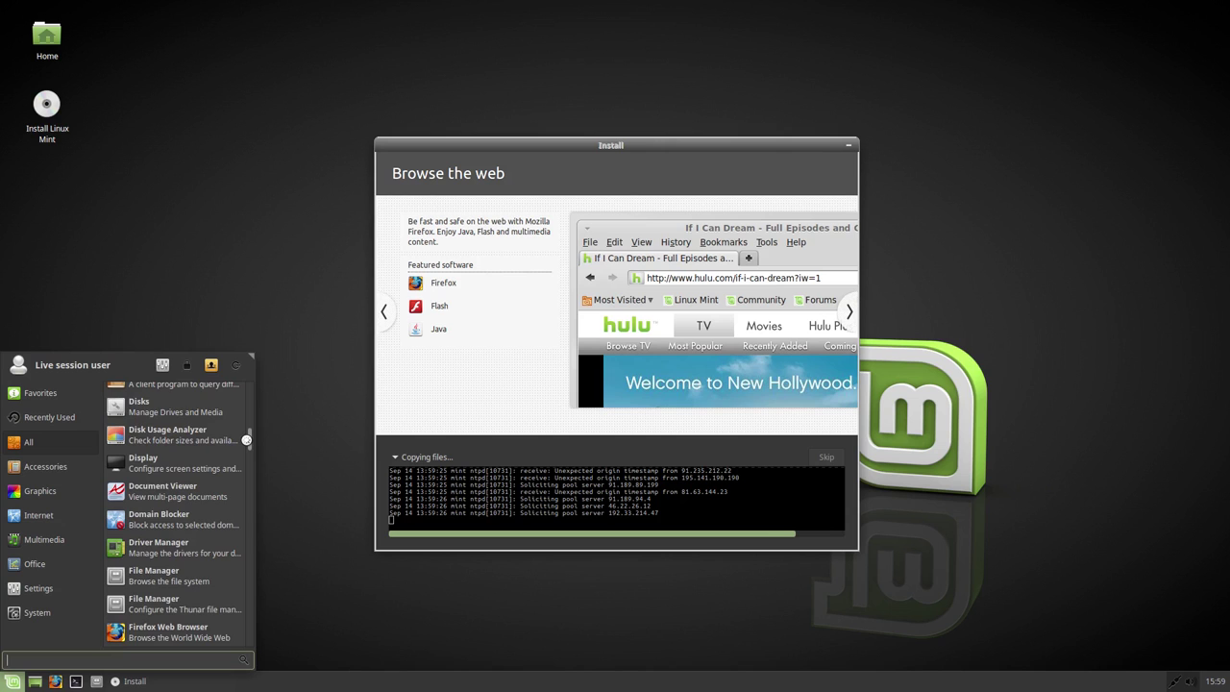
{"action": "scroll", "coordinate": [246, 440], "scroll_direction": "down", "scroll_amount": 4}
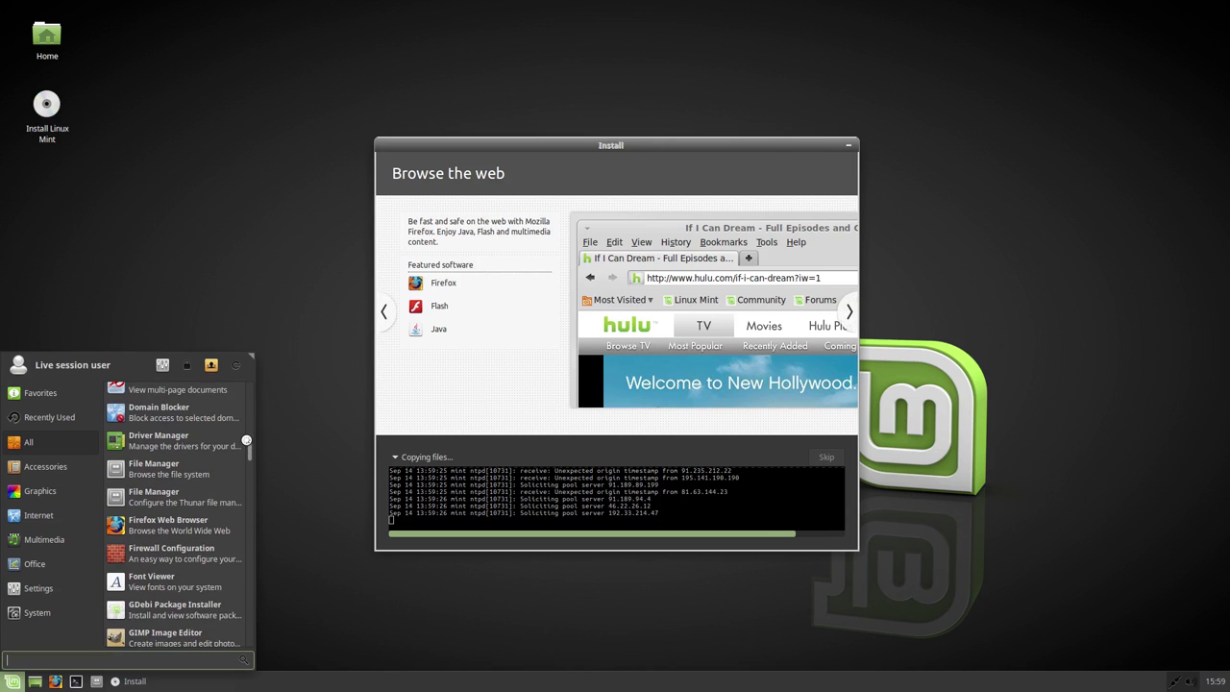
{"action": "scroll", "coordinate": [246, 439], "scroll_direction": "down", "scroll_amount": 4}
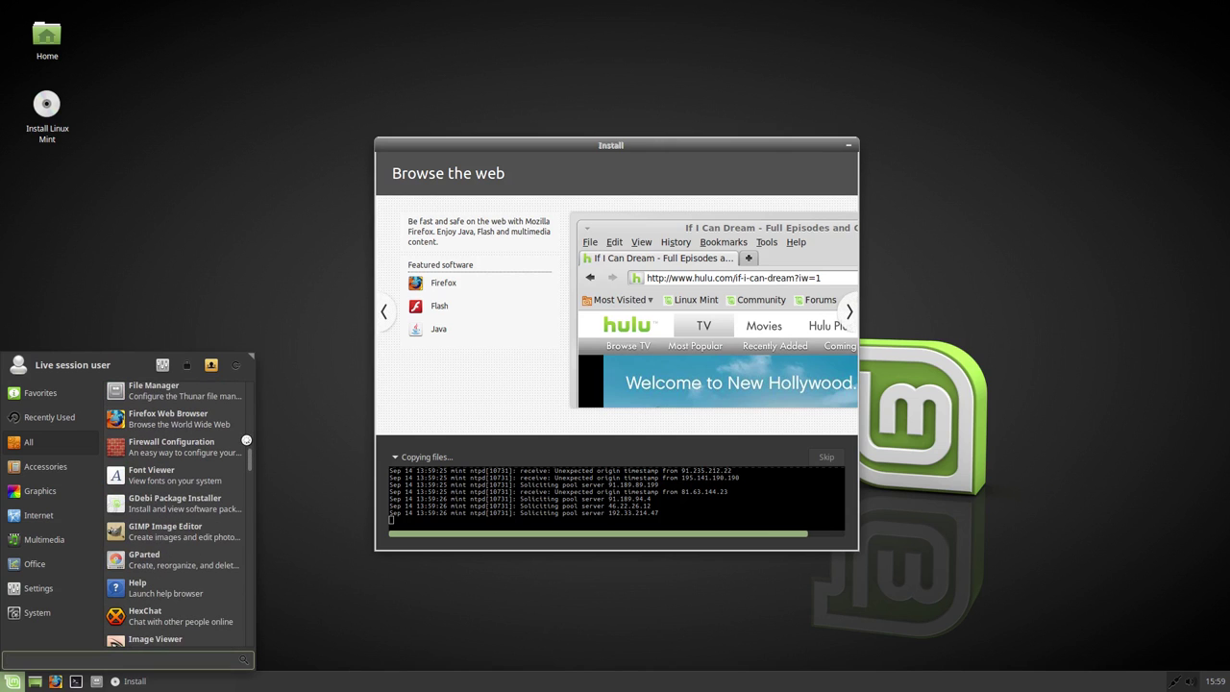
{"action": "scroll", "coordinate": [246, 439], "scroll_direction": "down", "scroll_amount": 5}
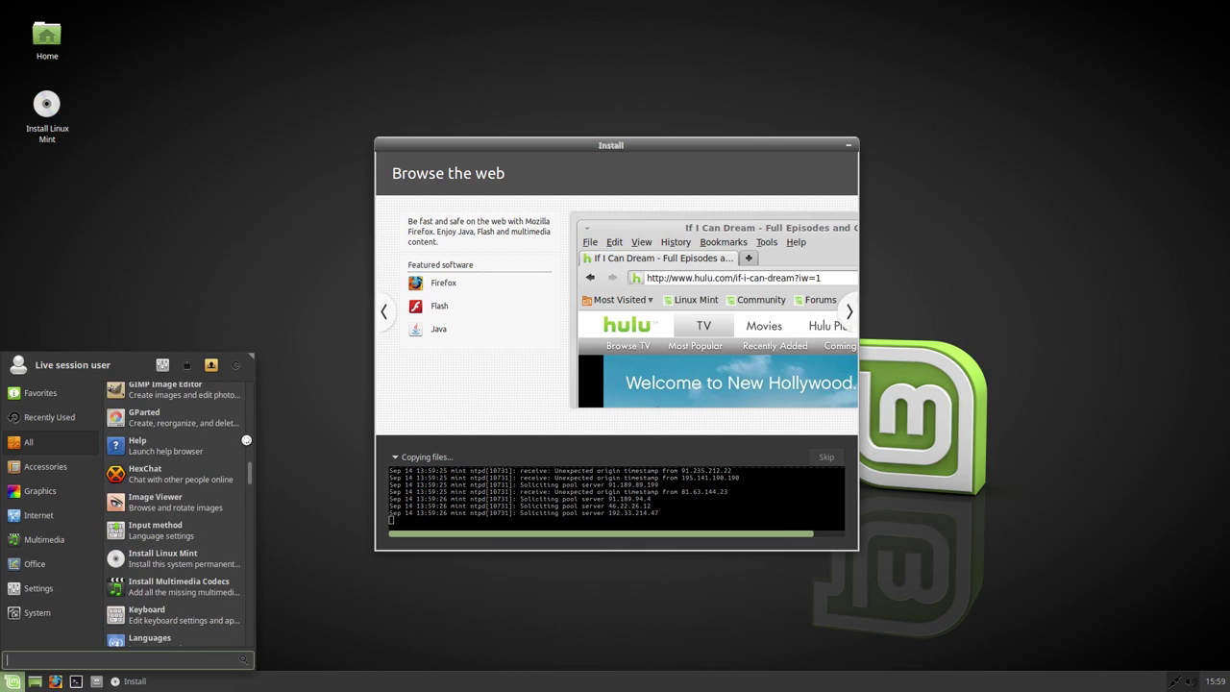
{"action": "scroll", "coordinate": [247, 440], "scroll_direction": "down", "scroll_amount": 4}
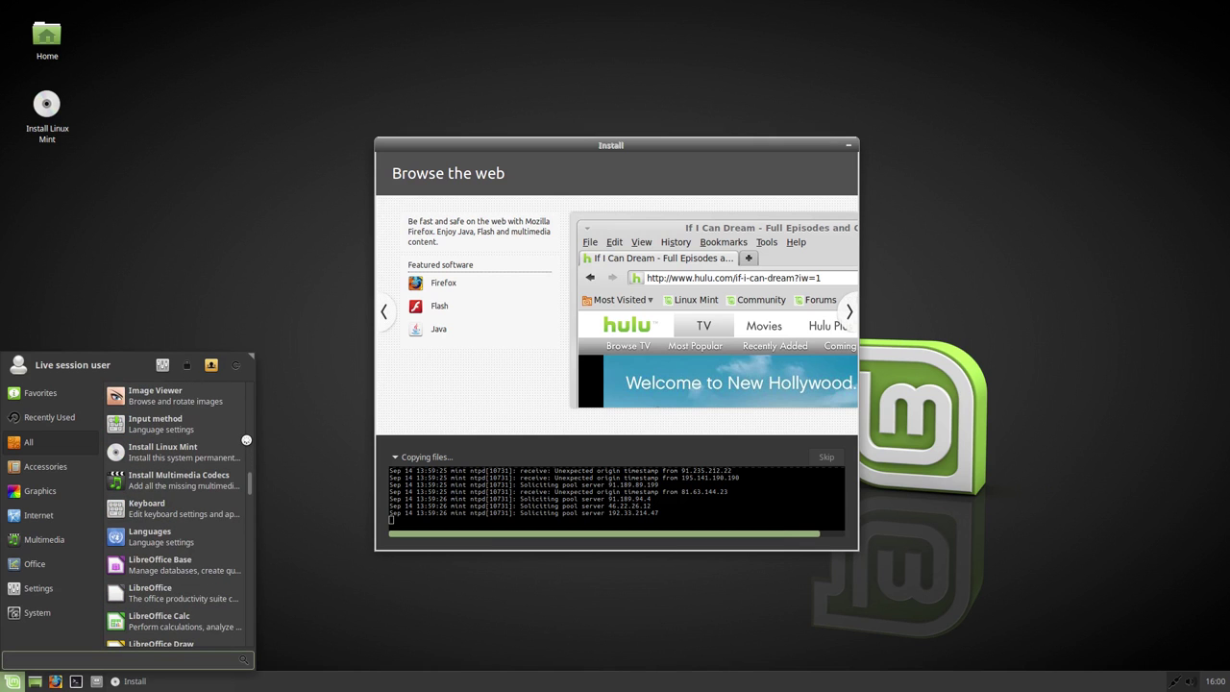
{"action": "scroll", "coordinate": [246, 440], "scroll_direction": "down", "scroll_amount": 6}
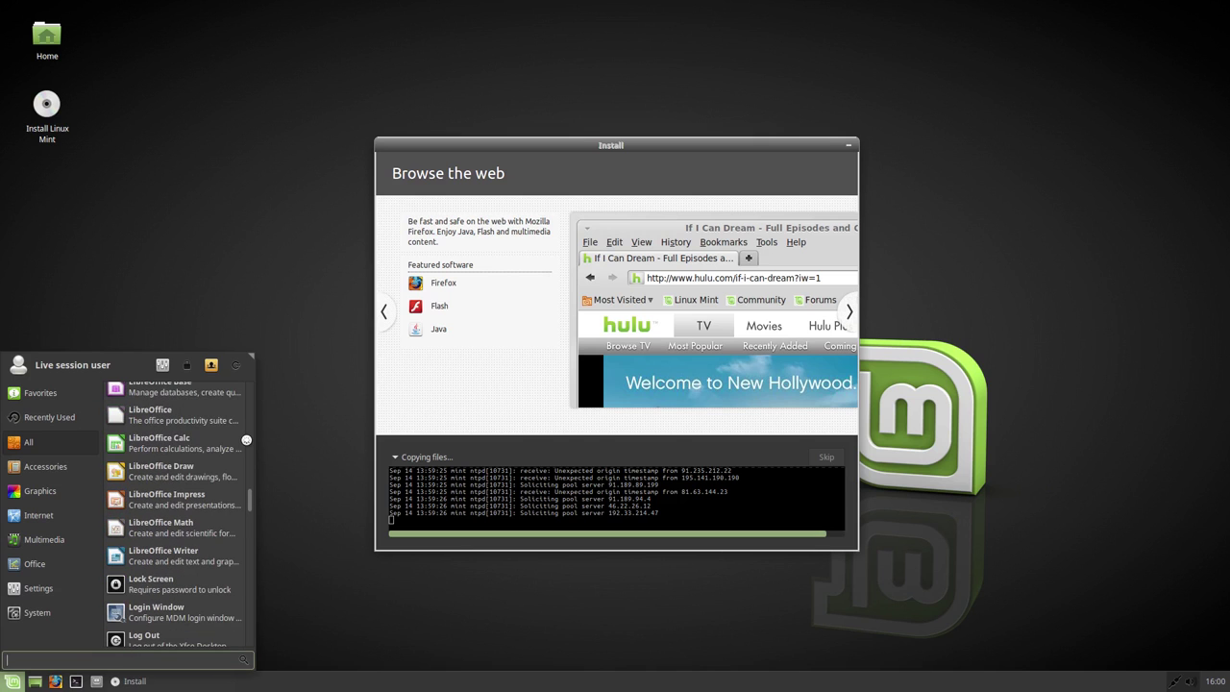
{"action": "scroll", "coordinate": [246, 439], "scroll_direction": "down", "scroll_amount": 4}
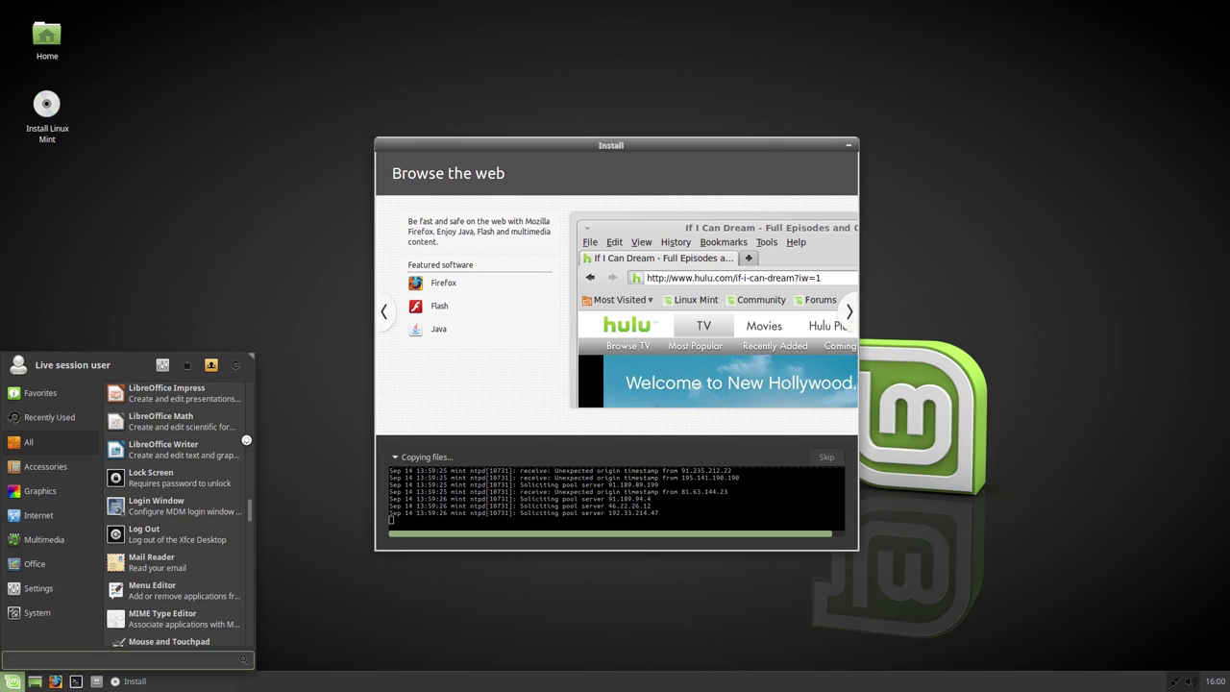
{"action": "scroll", "coordinate": [246, 439], "scroll_direction": "down", "scroll_amount": 5}
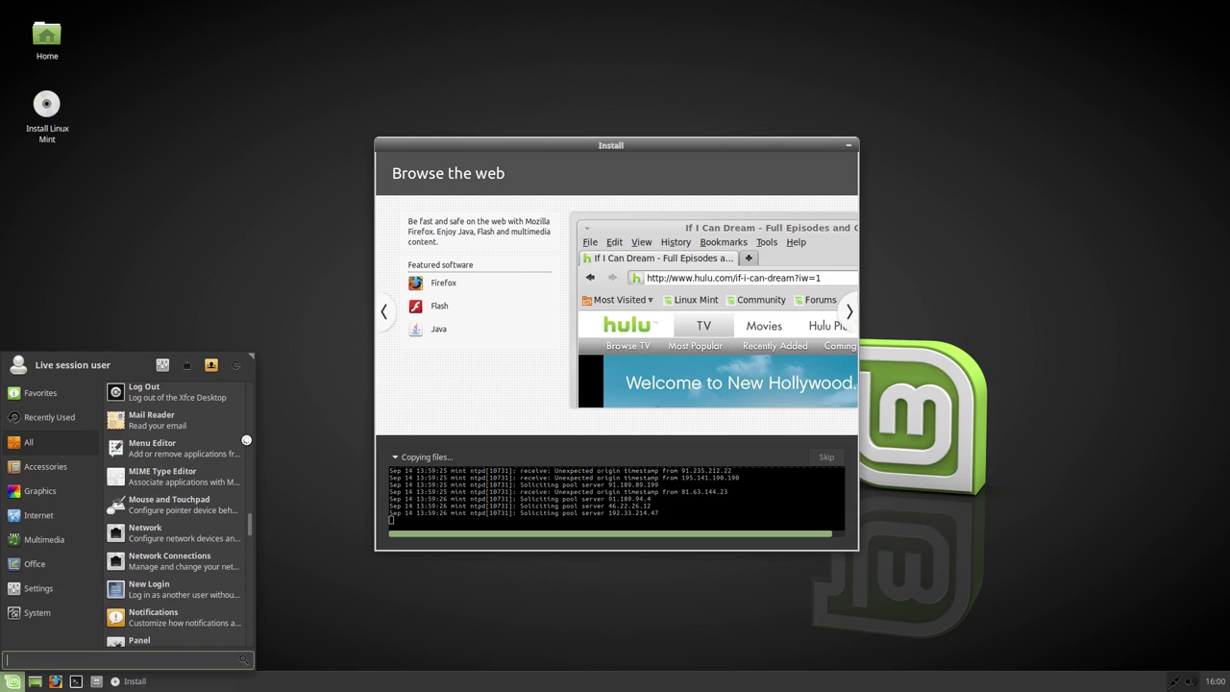
{"action": "scroll", "coordinate": [246, 439], "scroll_direction": "down", "scroll_amount": 4}
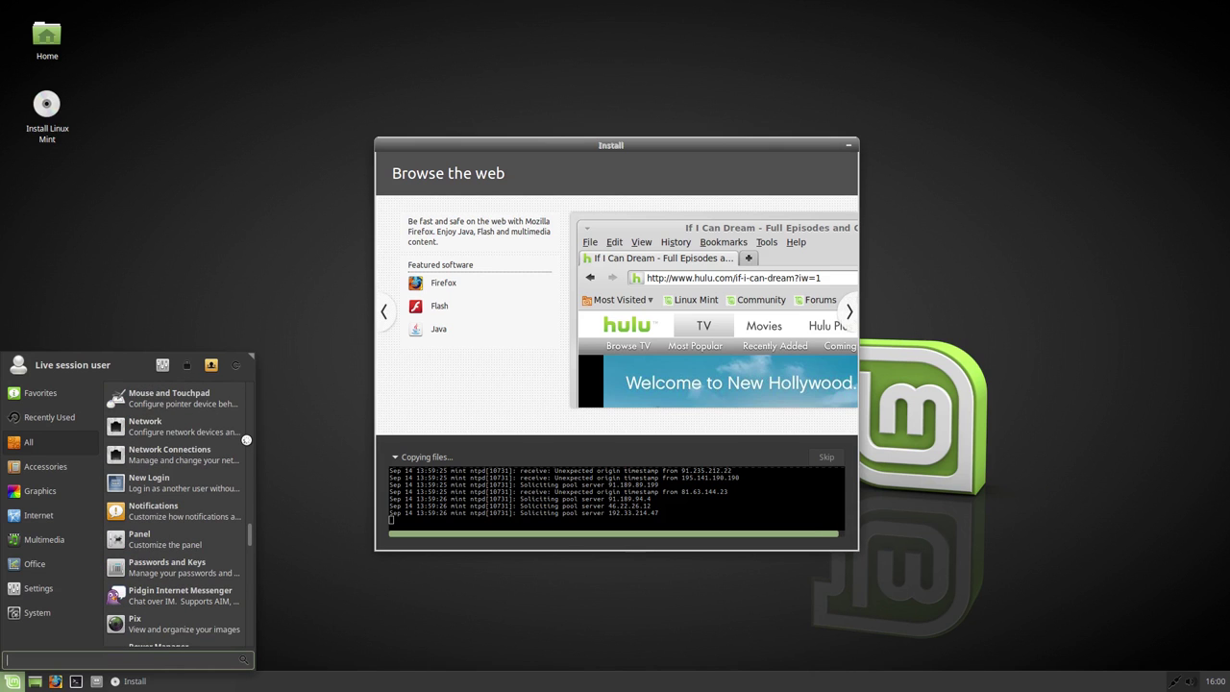
{"action": "scroll", "coordinate": [246, 439], "scroll_direction": "down", "scroll_amount": 4}
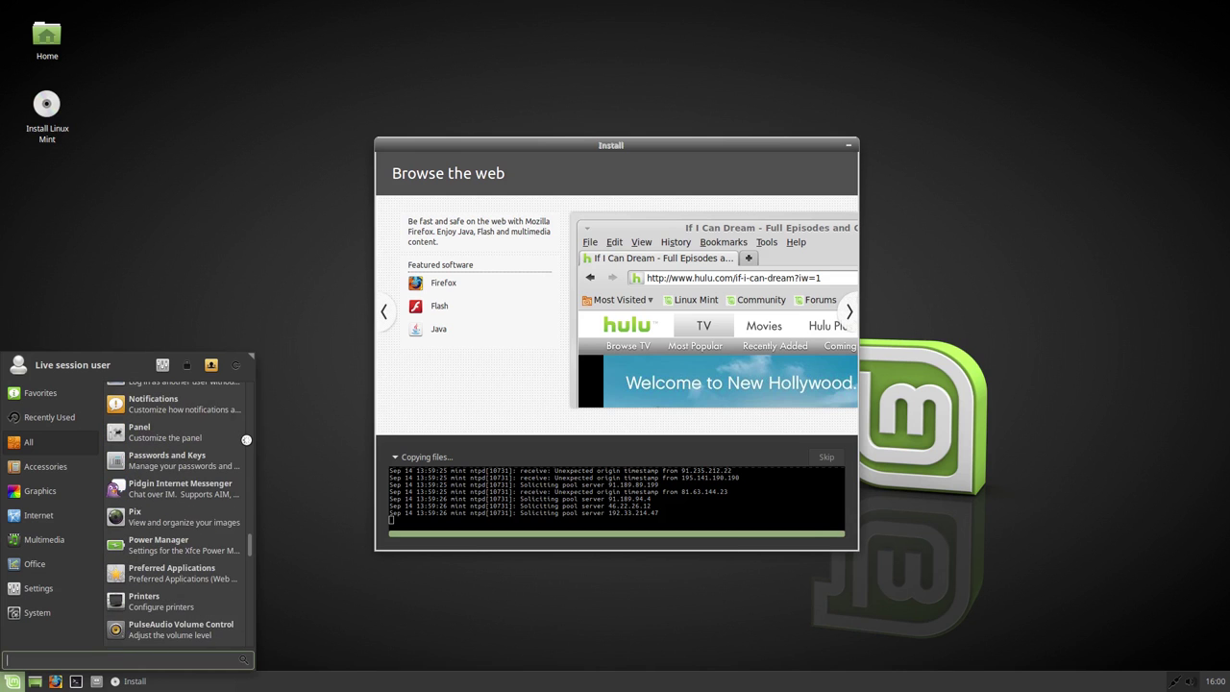
{"action": "scroll", "coordinate": [246, 439], "scroll_direction": "down", "scroll_amount": 5}
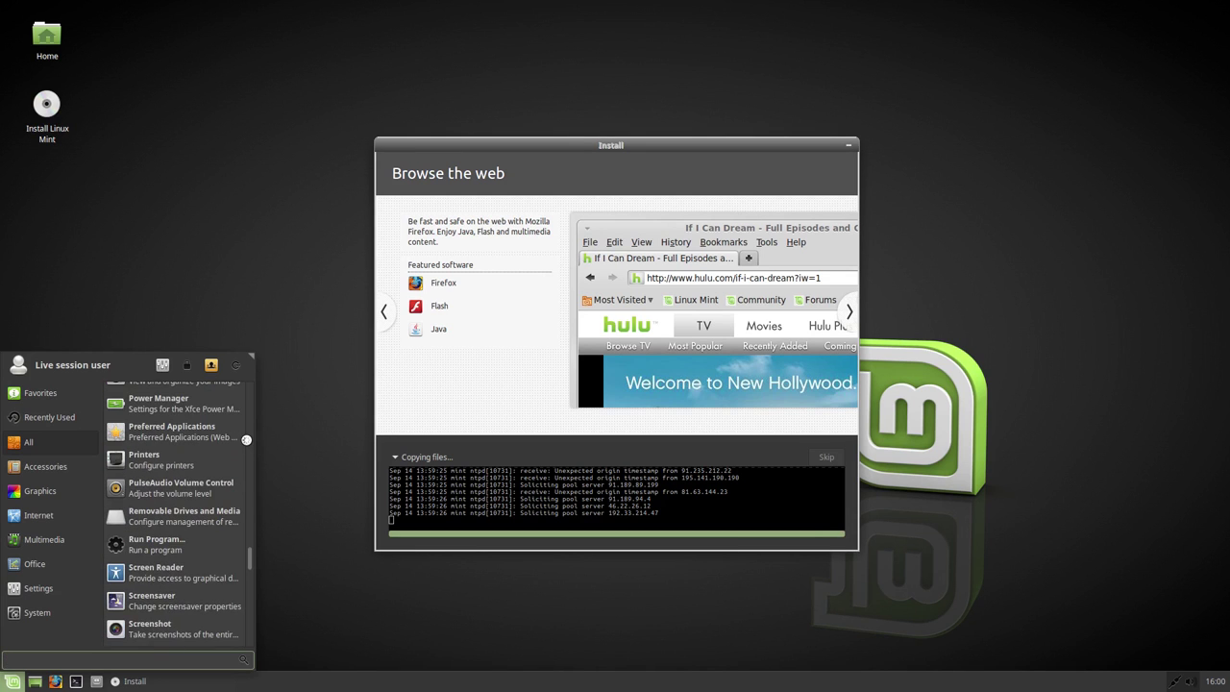
{"action": "scroll", "coordinate": [246, 439], "scroll_direction": "down", "scroll_amount": 4}
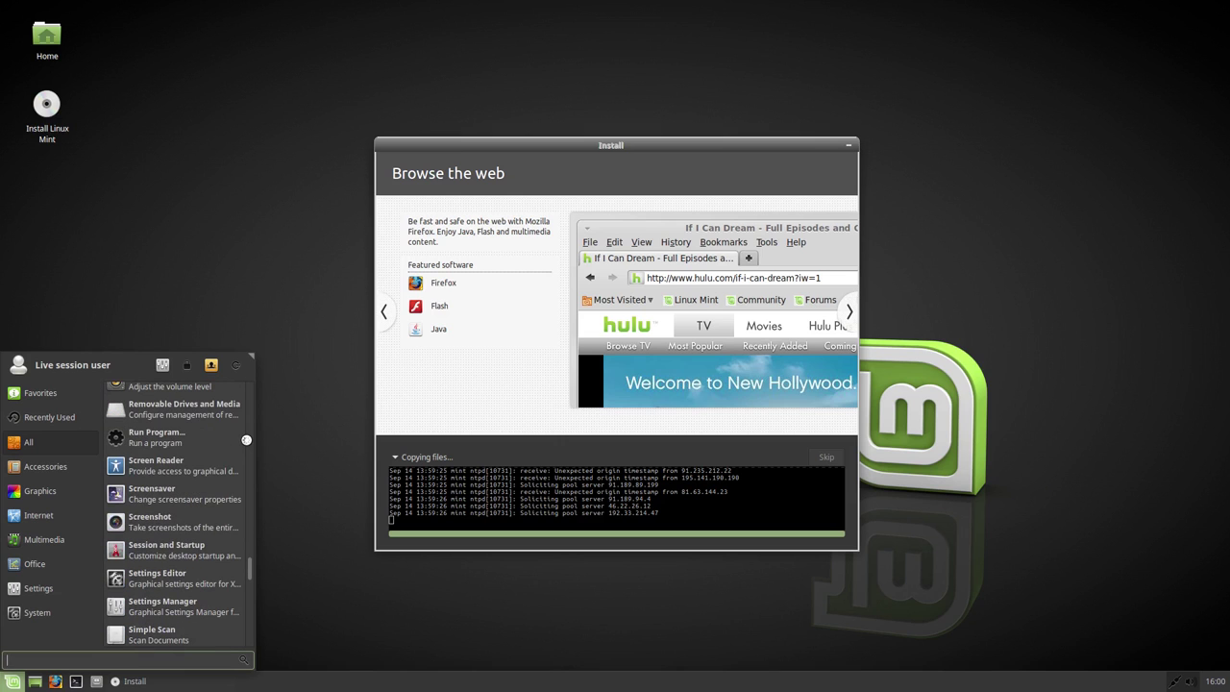
{"action": "scroll", "coordinate": [246, 439], "scroll_direction": "down", "scroll_amount": 8}
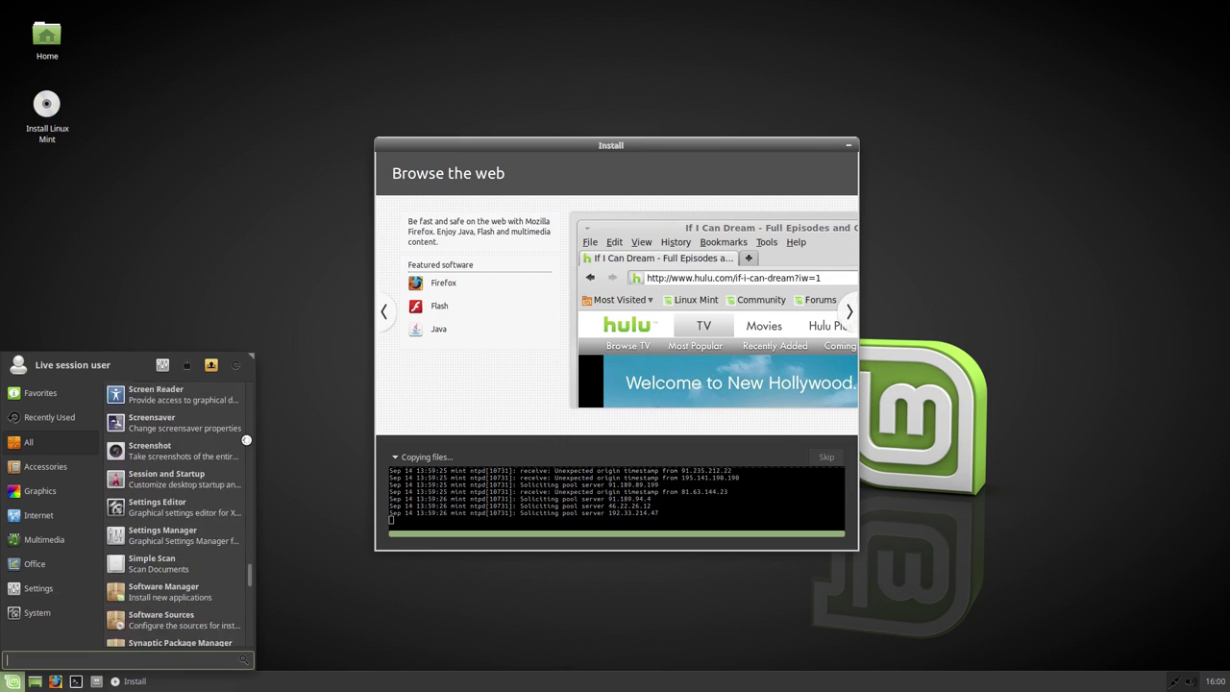
{"action": "scroll", "coordinate": [246, 439], "scroll_direction": "down", "scroll_amount": 6}
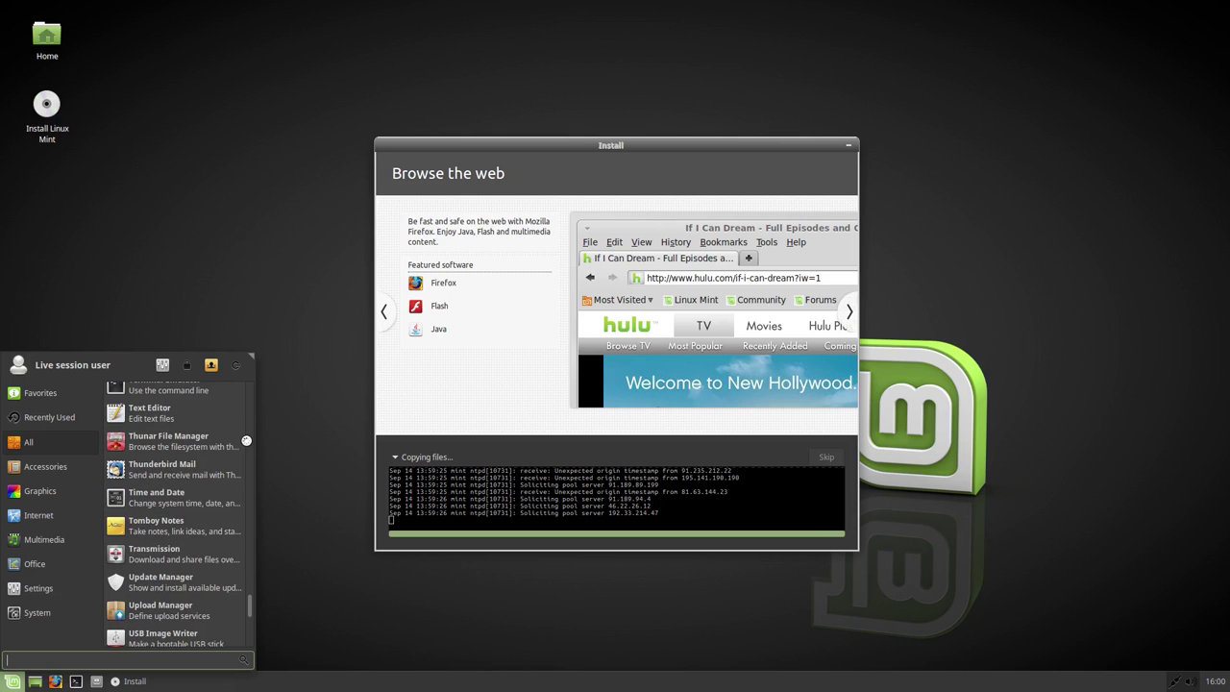
{"action": "scroll", "coordinate": [246, 440], "scroll_direction": "down", "scroll_amount": 1}
{"action": "scroll", "coordinate": [246, 440], "scroll_direction": "down", "scroll_amount": 6}
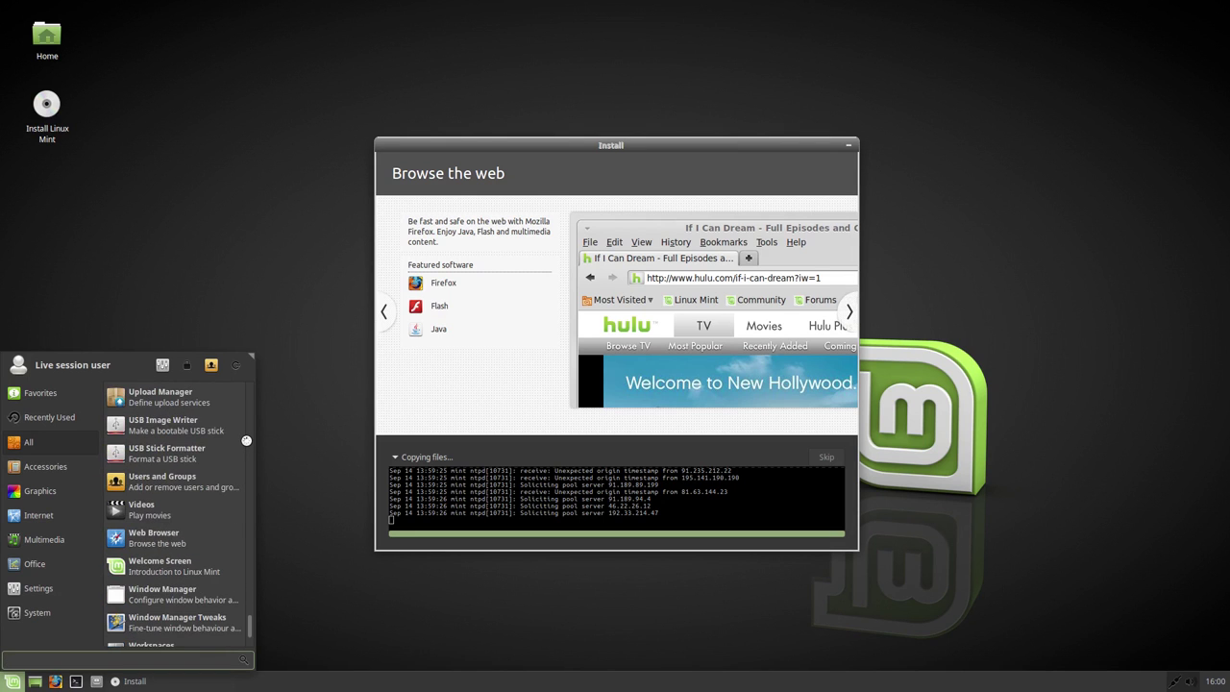
{"action": "scroll", "coordinate": [246, 440], "scroll_direction": "down", "scroll_amount": 3}
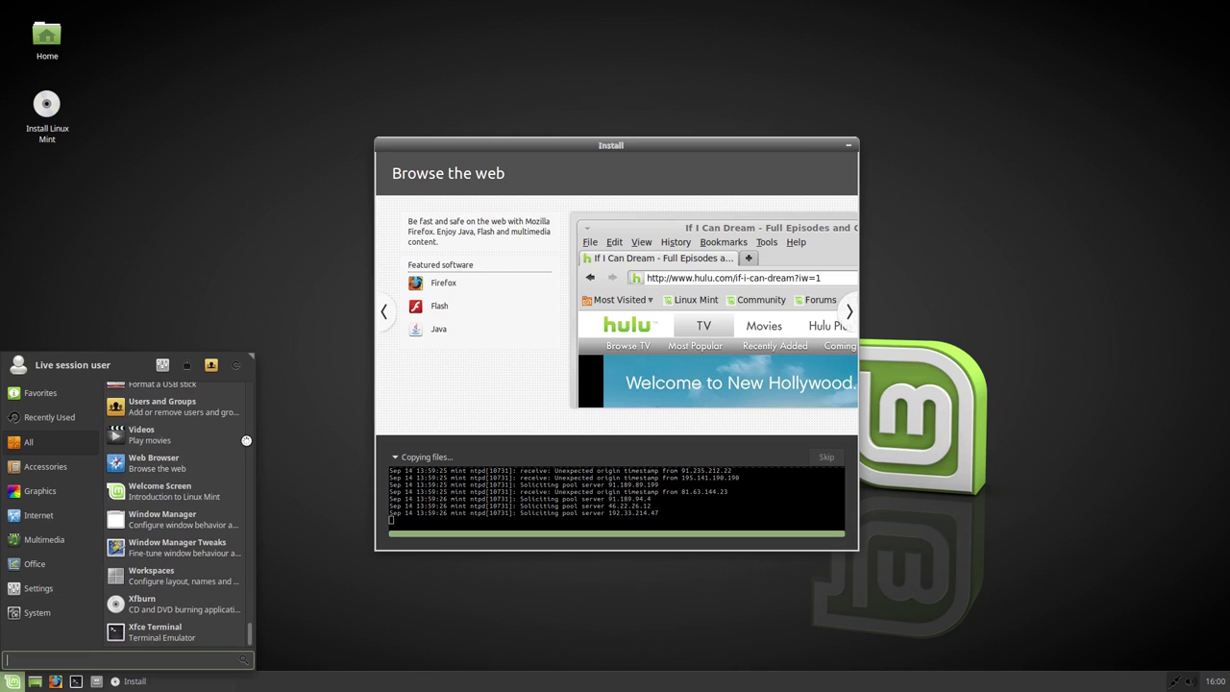
Step: Browse the menu categories down to Settings and launch Desktop settings
{"action": "left_click", "coordinate": [46, 466]}
{"action": "scroll", "coordinate": [148, 478], "scroll_direction": "down", "scroll_amount": 5}
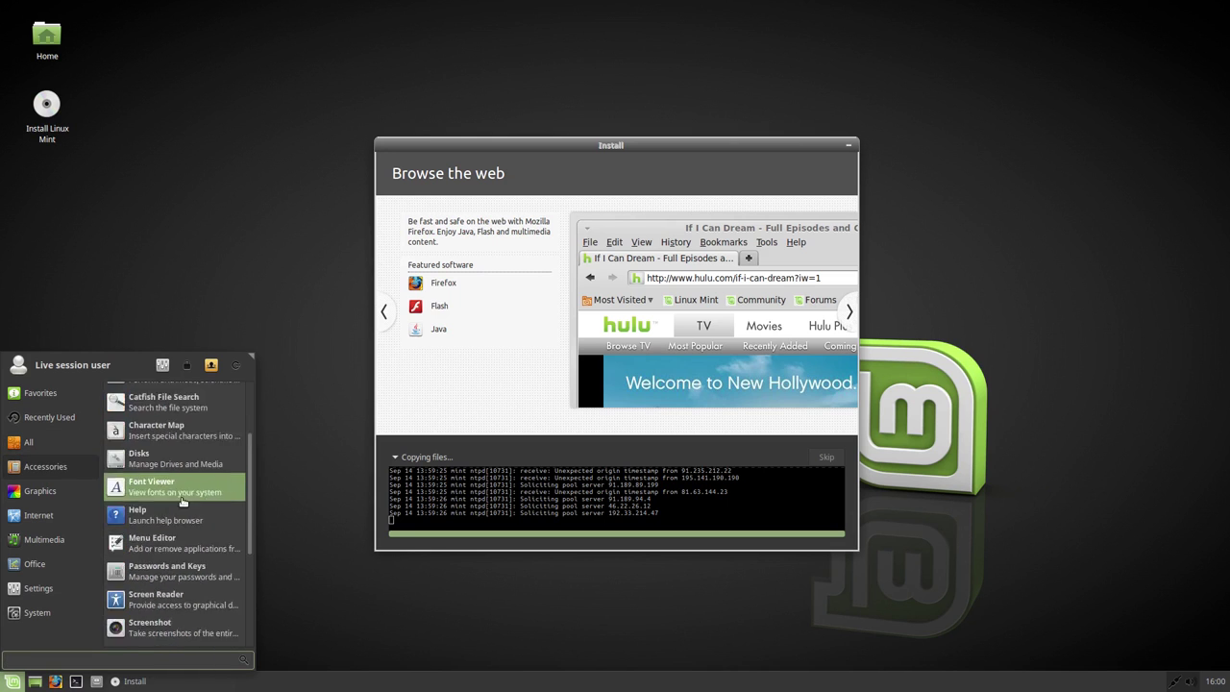
{"action": "left_click", "coordinate": [58, 482]}
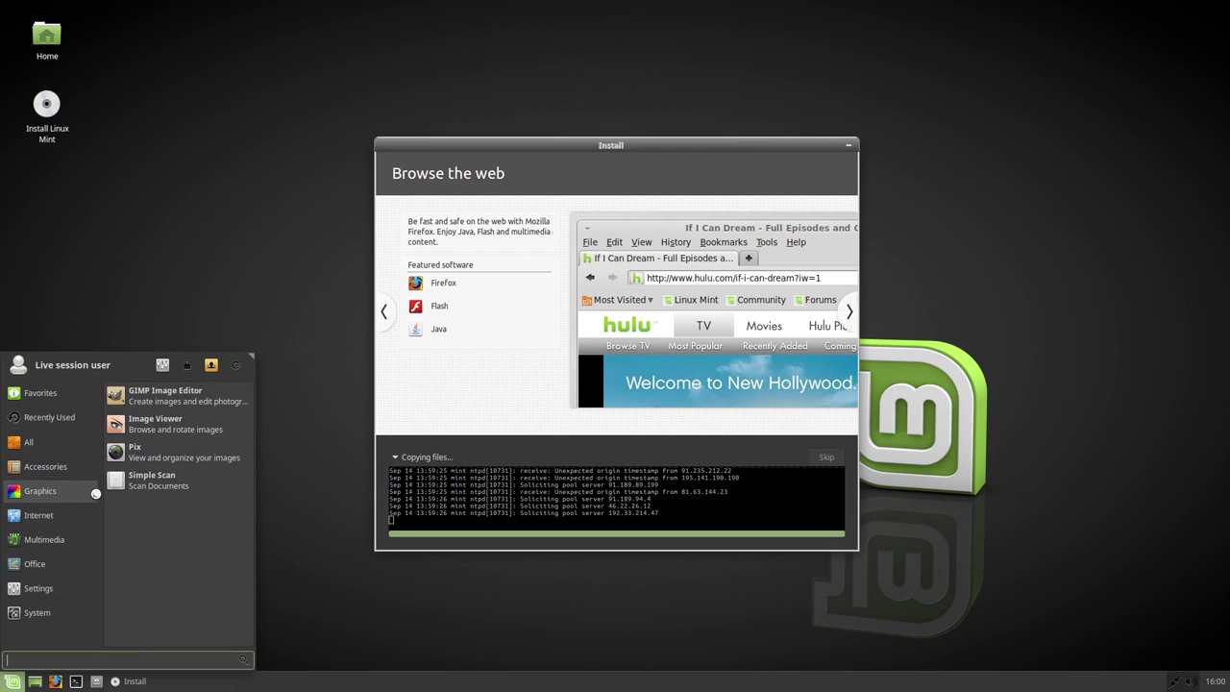
{"action": "left_click", "coordinate": [65, 515]}
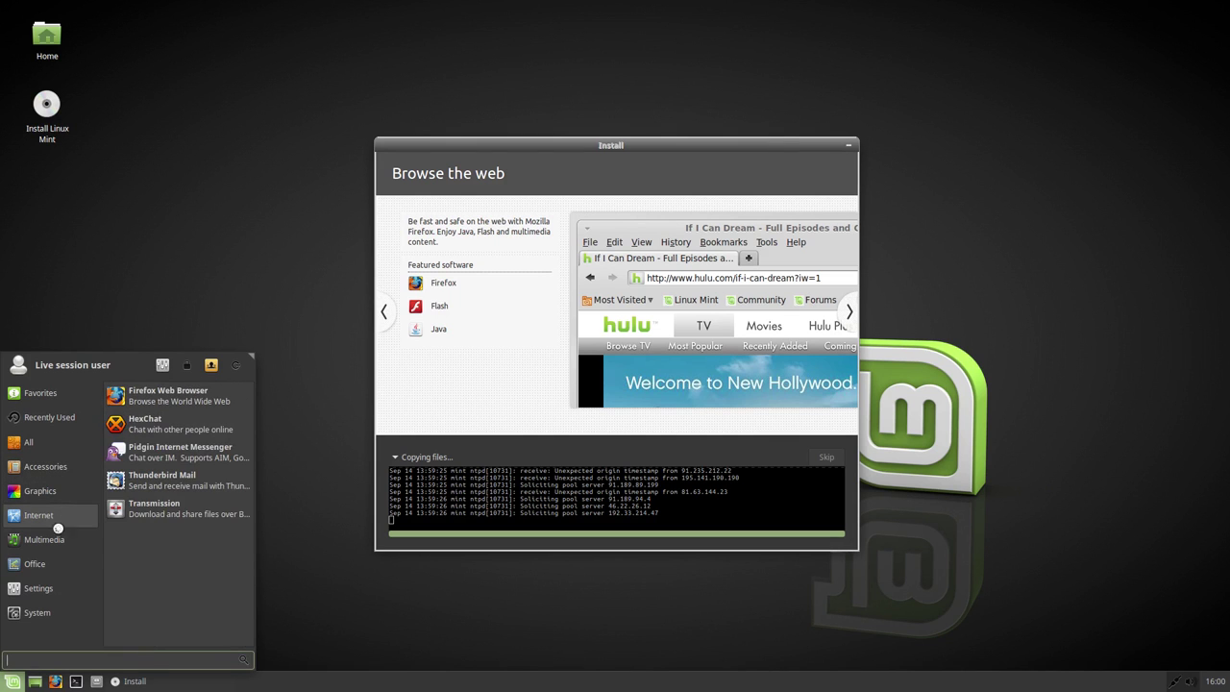
{"action": "left_click", "coordinate": [50, 539]}
{"action": "left_click", "coordinate": [48, 561]}
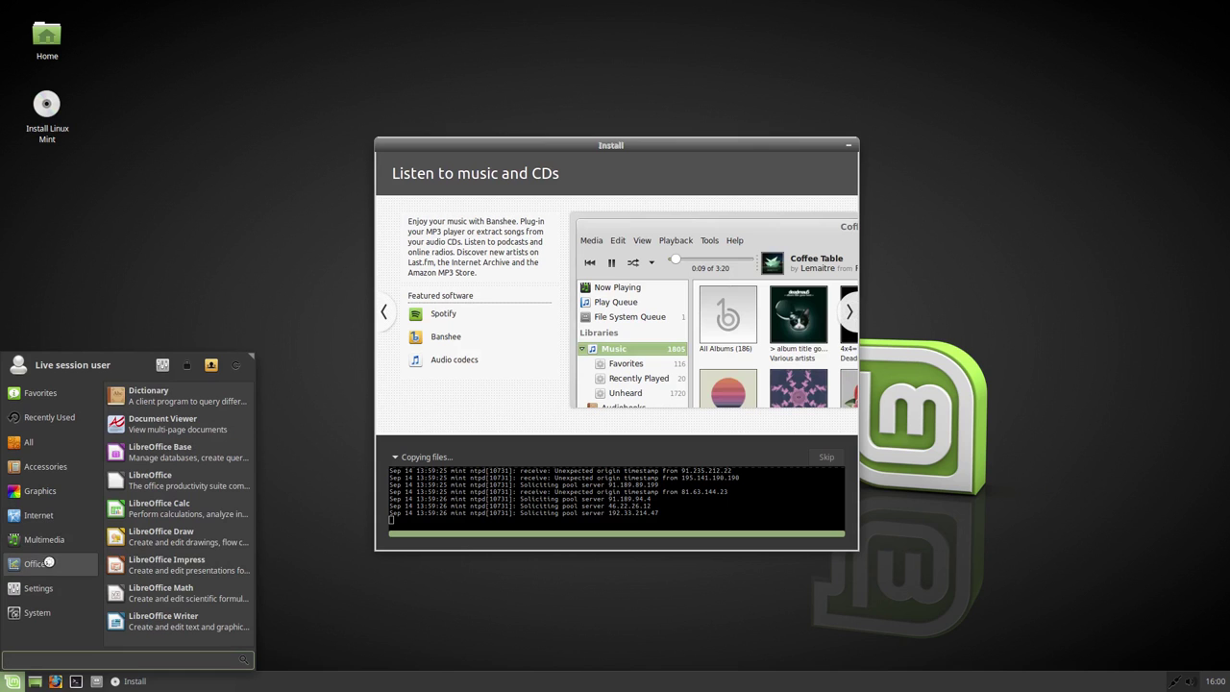
{"action": "left_click", "coordinate": [57, 586]}
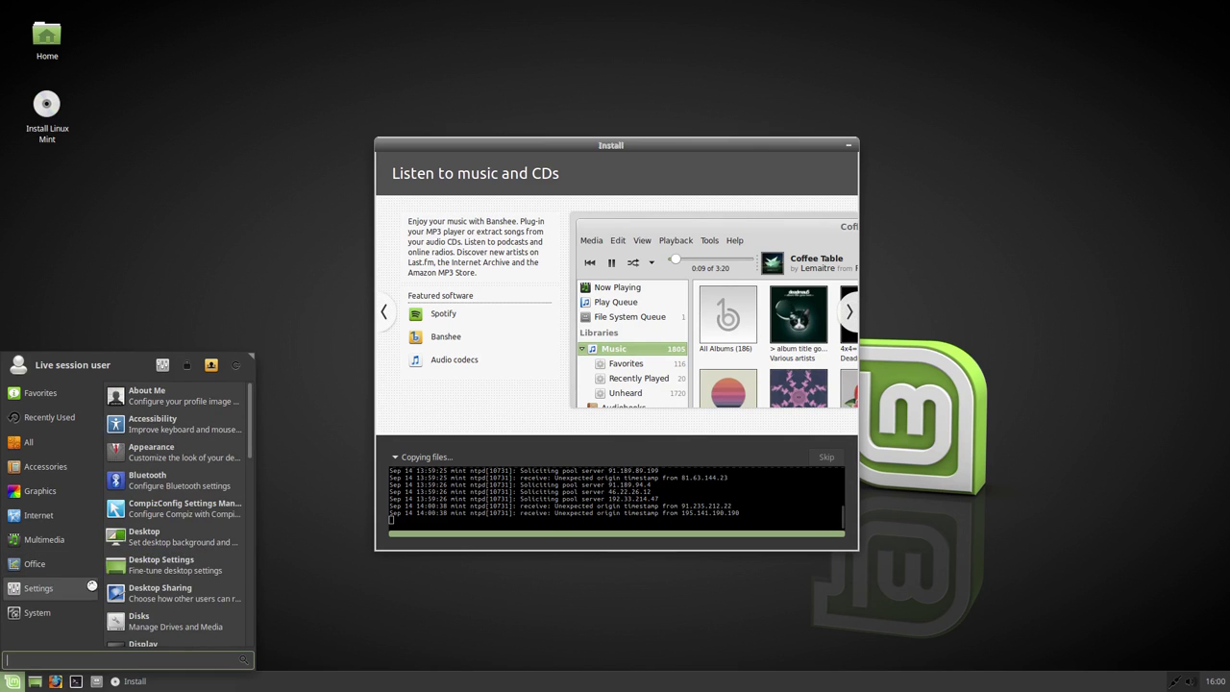
{"action": "scroll", "coordinate": [178, 577], "scroll_direction": "down", "scroll_amount": 5}
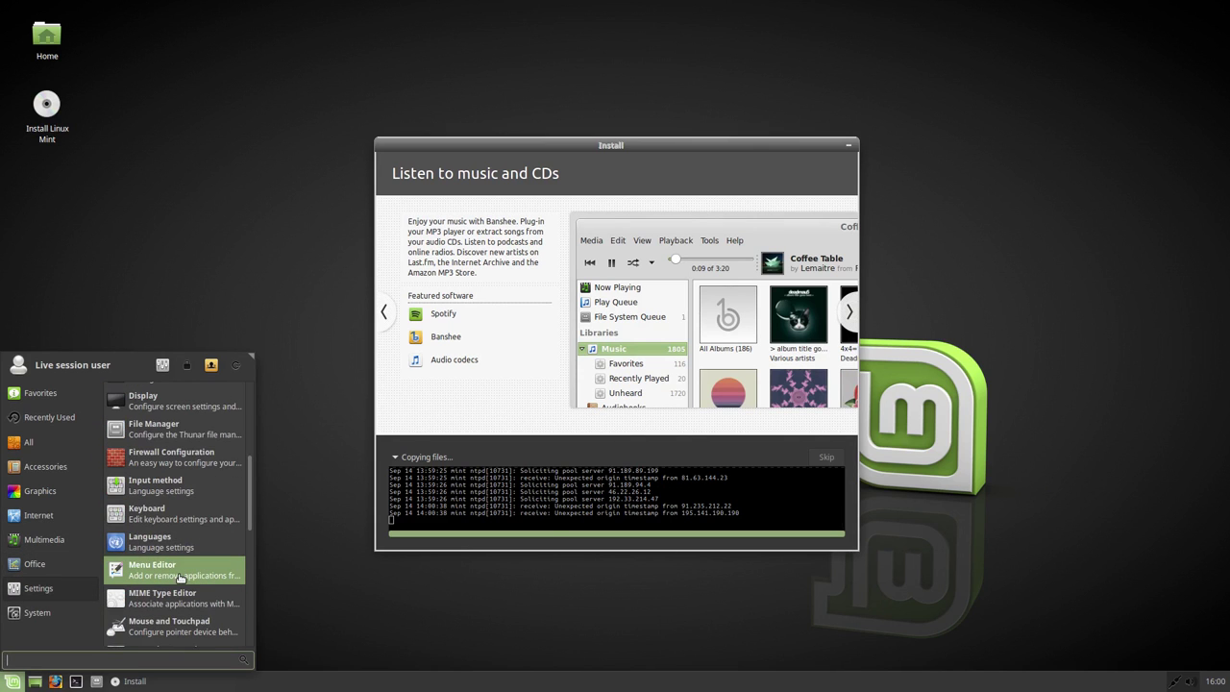
{"action": "scroll", "coordinate": [180, 577], "scroll_direction": "down", "scroll_amount": 5}
{"action": "scroll", "coordinate": [180, 577], "scroll_direction": "down", "scroll_amount": 4}
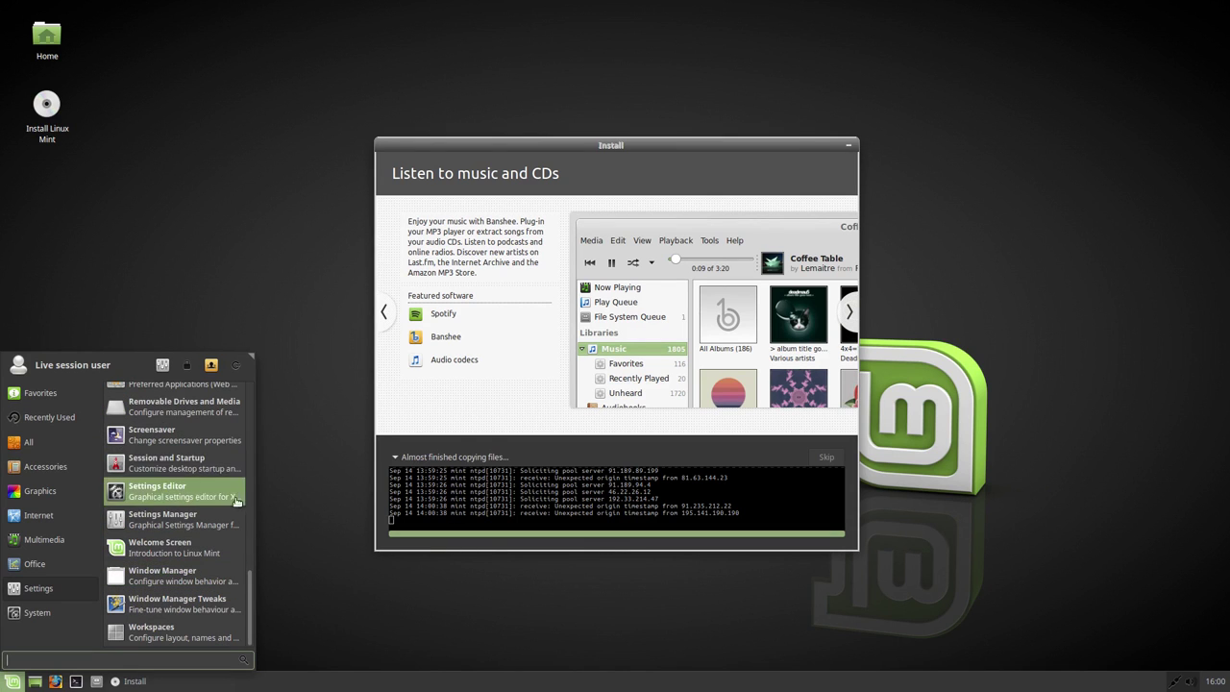
{"action": "left_click", "coordinate": [294, 527]}
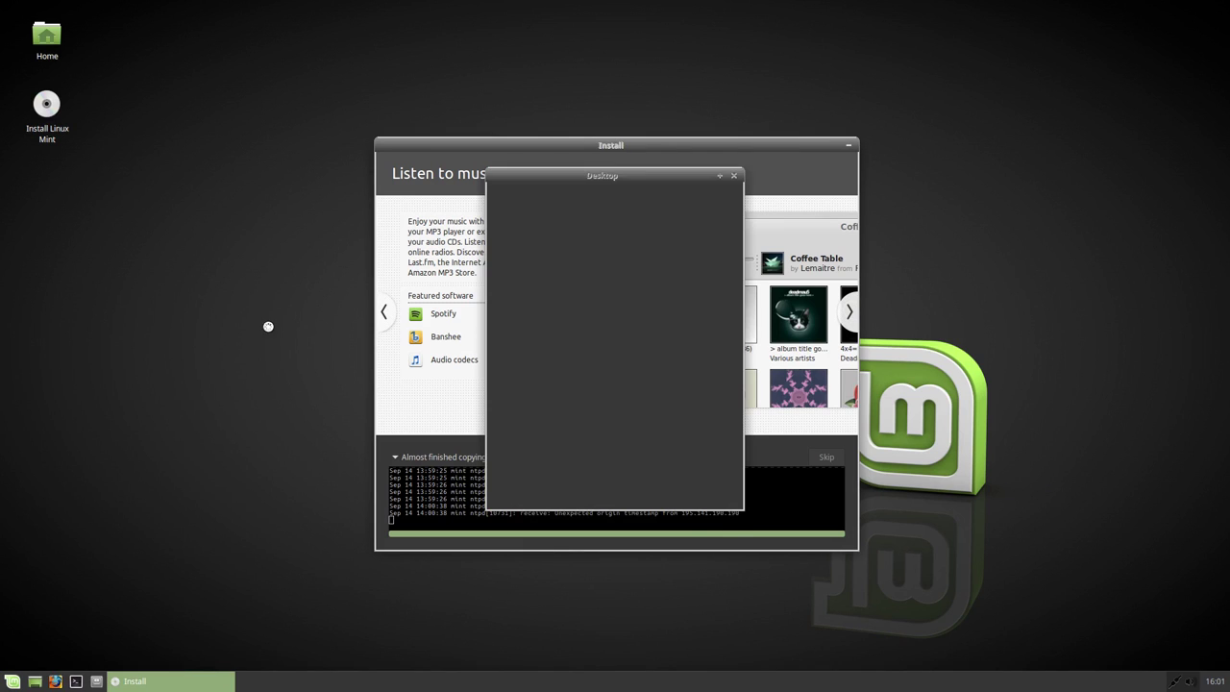
Step: Move Desktop settings off the installer, browse wallpaper thumbnails, and try the beach grass image
{"action": "left_click_drag", "start_coordinate": [413, 173], "coordinate": [115, 147]}
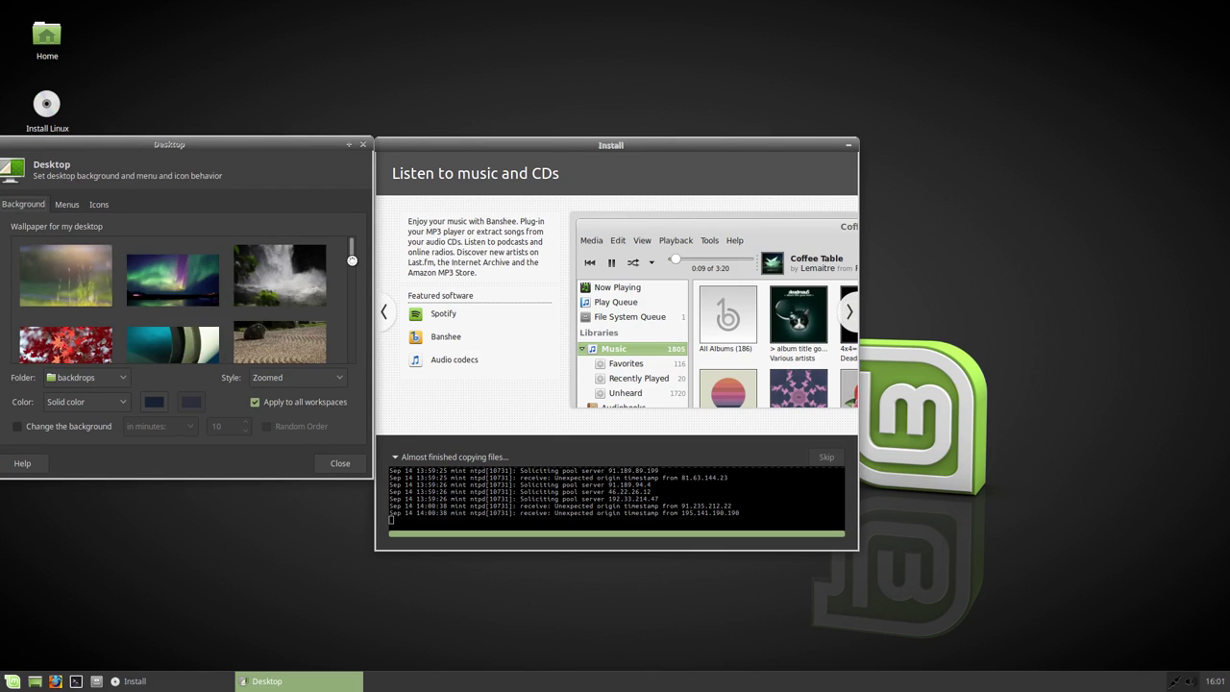
{"action": "scroll", "coordinate": [351, 256], "scroll_direction": "down", "scroll_amount": 2}
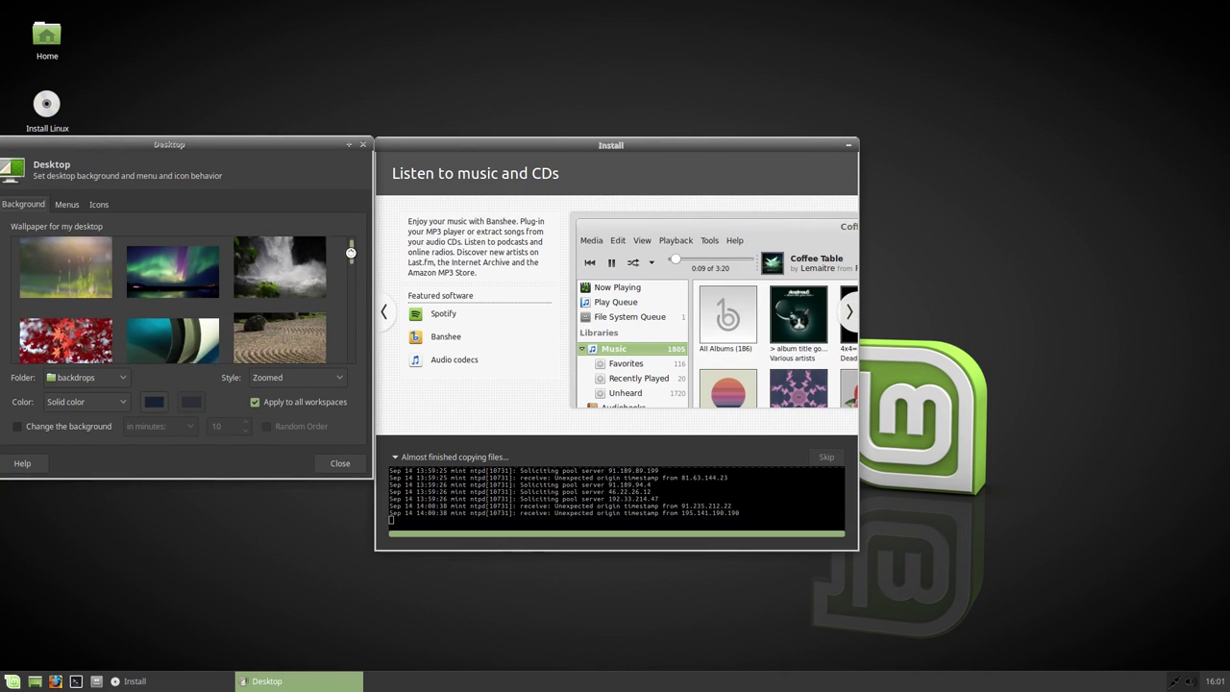
{"action": "left_click_drag", "start_coordinate": [351, 256], "coordinate": [349, 352]}
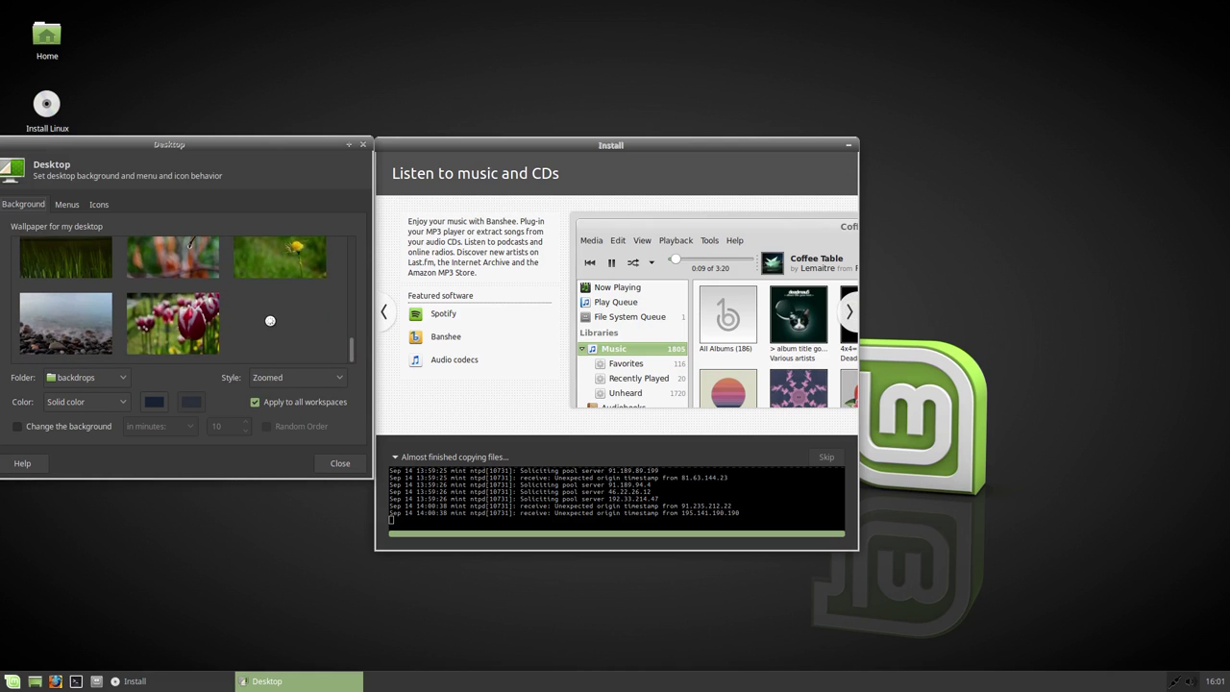
{"action": "scroll", "coordinate": [270, 320], "scroll_direction": "up", "scroll_amount": 5}
{"action": "scroll", "coordinate": [270, 320], "scroll_direction": "up", "scroll_amount": 2}
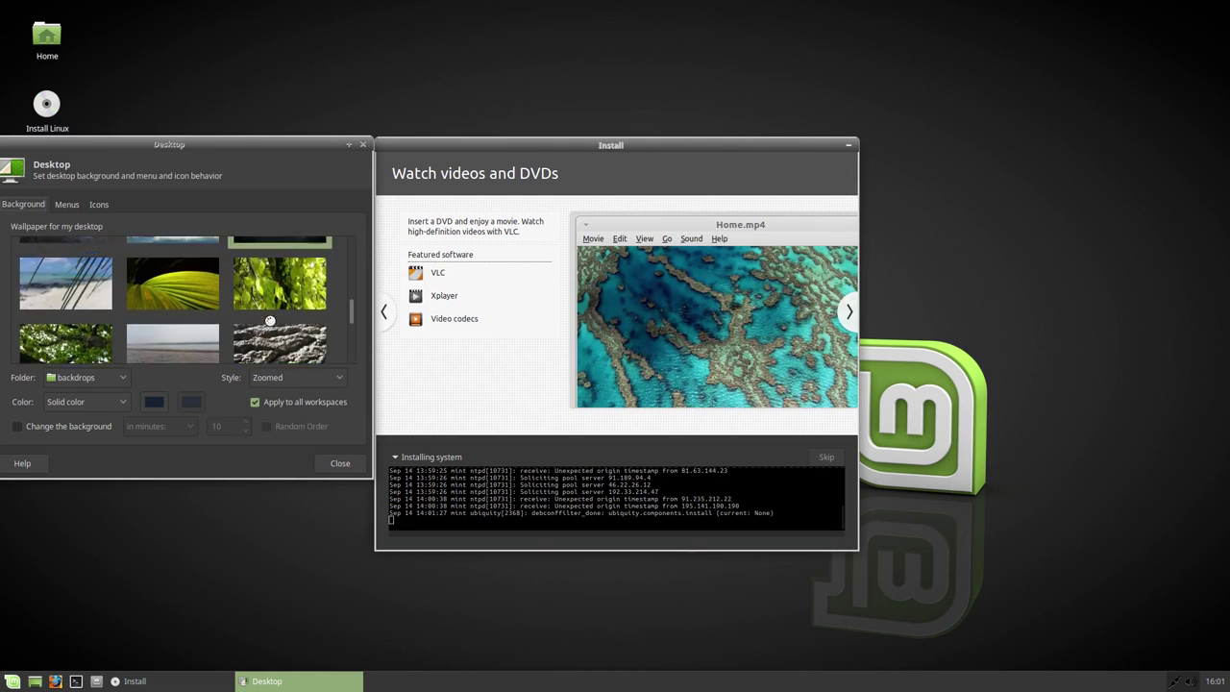
{"action": "left_click", "coordinate": [87, 296]}
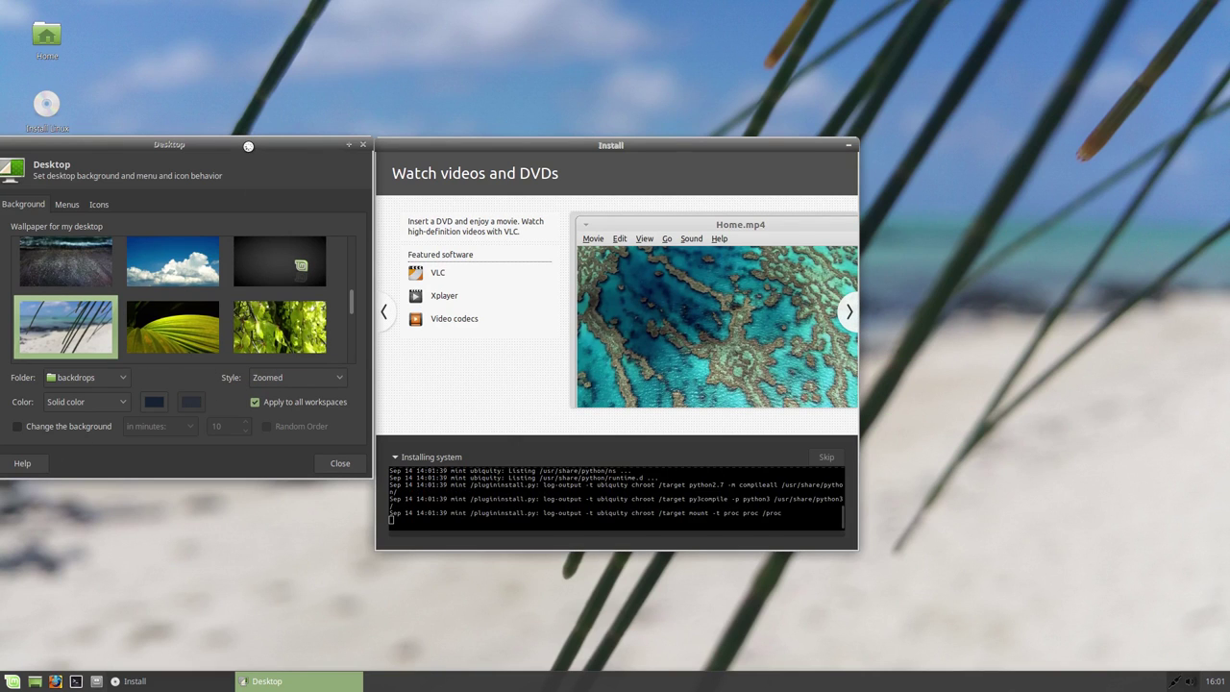
Step: Apply the dark waves-on-pebble-beach wallpaper and close Desktop settings
{"action": "scroll", "coordinate": [215, 295], "scroll_direction": "up", "scroll_amount": 1}
{"action": "left_click", "coordinate": [74, 267]}
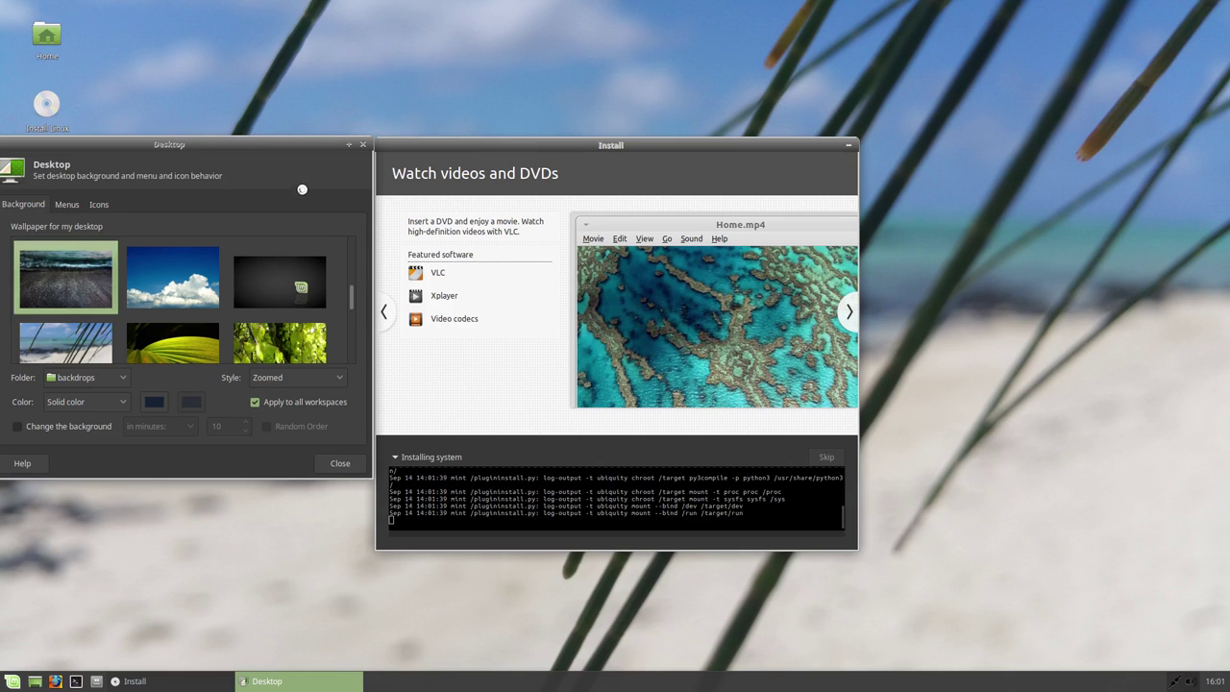
{"action": "mouse_move", "coordinate": [279, 143]}
{"action": "left_mouse_down"}
{"action": "mouse_move", "coordinate": [268, 201]}
{"action": "mouse_move", "coordinate": [207, 319]}
{"action": "mouse_move", "coordinate": [168, 286]}
{"action": "mouse_move", "coordinate": [254, 155]}
{"action": "mouse_move", "coordinate": [284, 139]}
{"action": "left_mouse_up"}
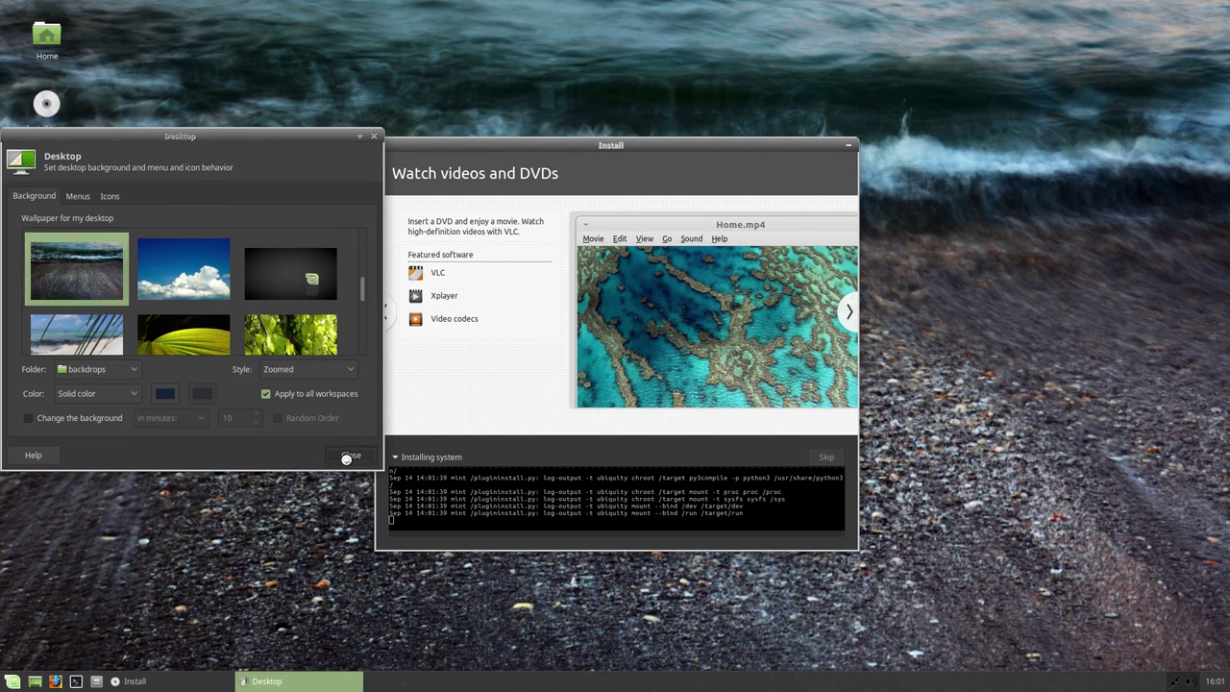
{"action": "left_click", "coordinate": [348, 455]}
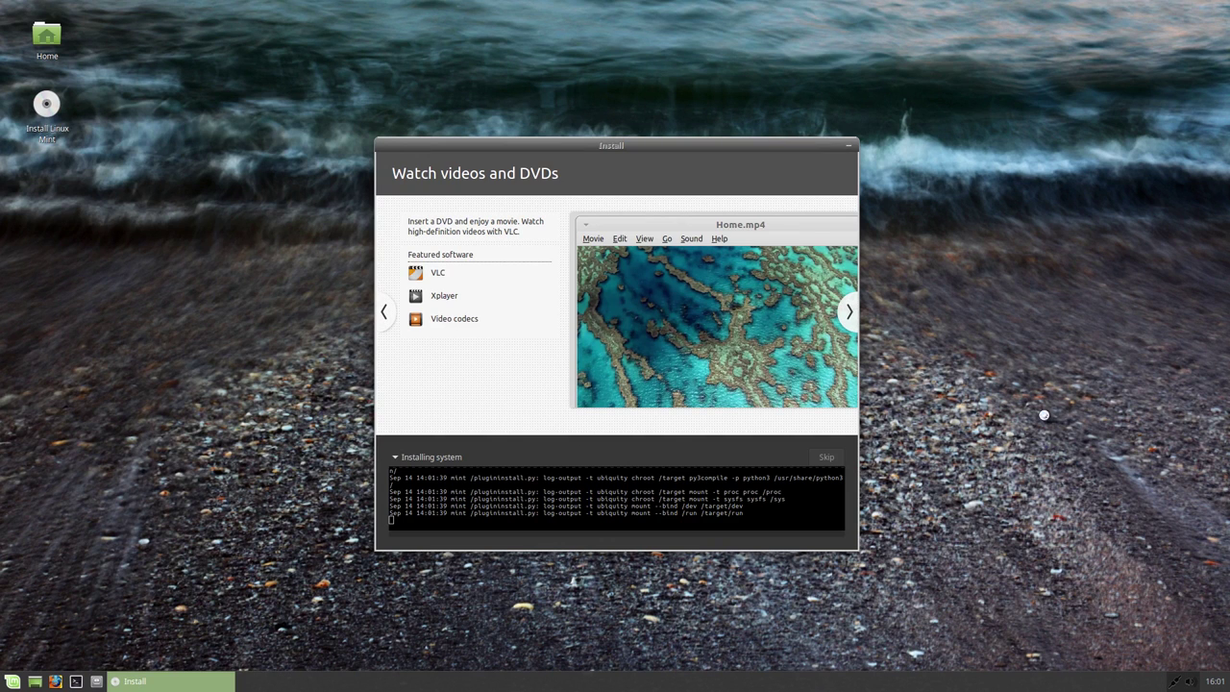
{"action": "left_click", "coordinate": [1189, 678]}
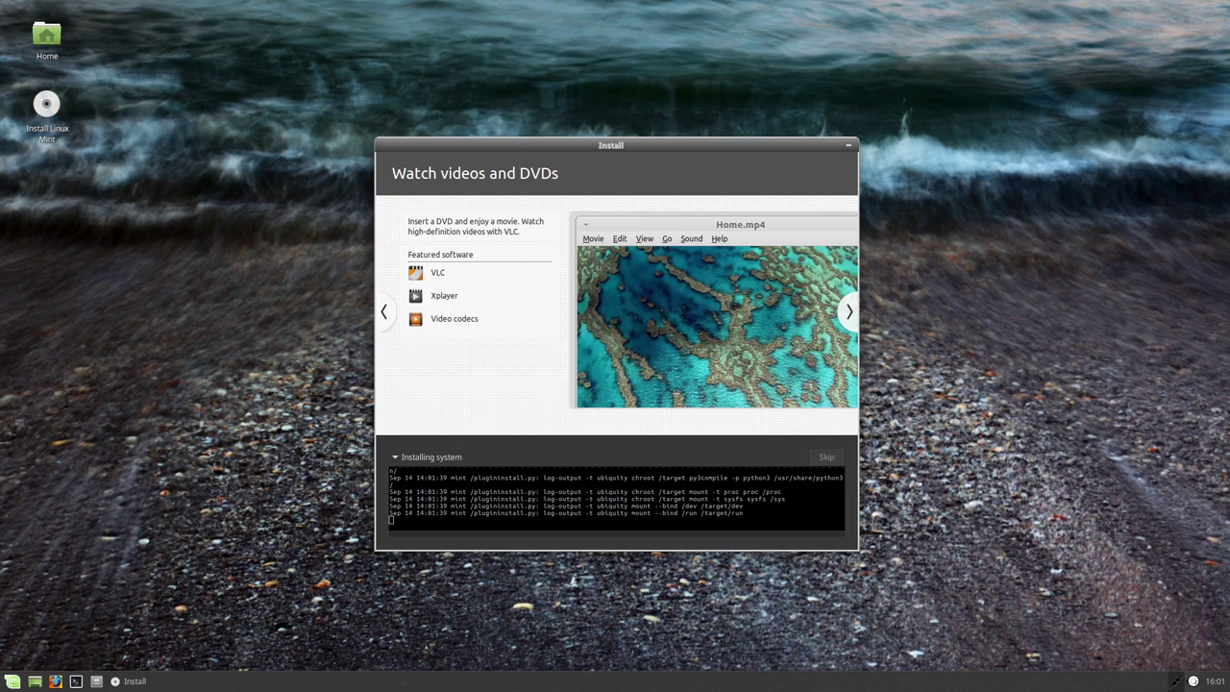
{"action": "left_click", "coordinate": [1193, 681]}
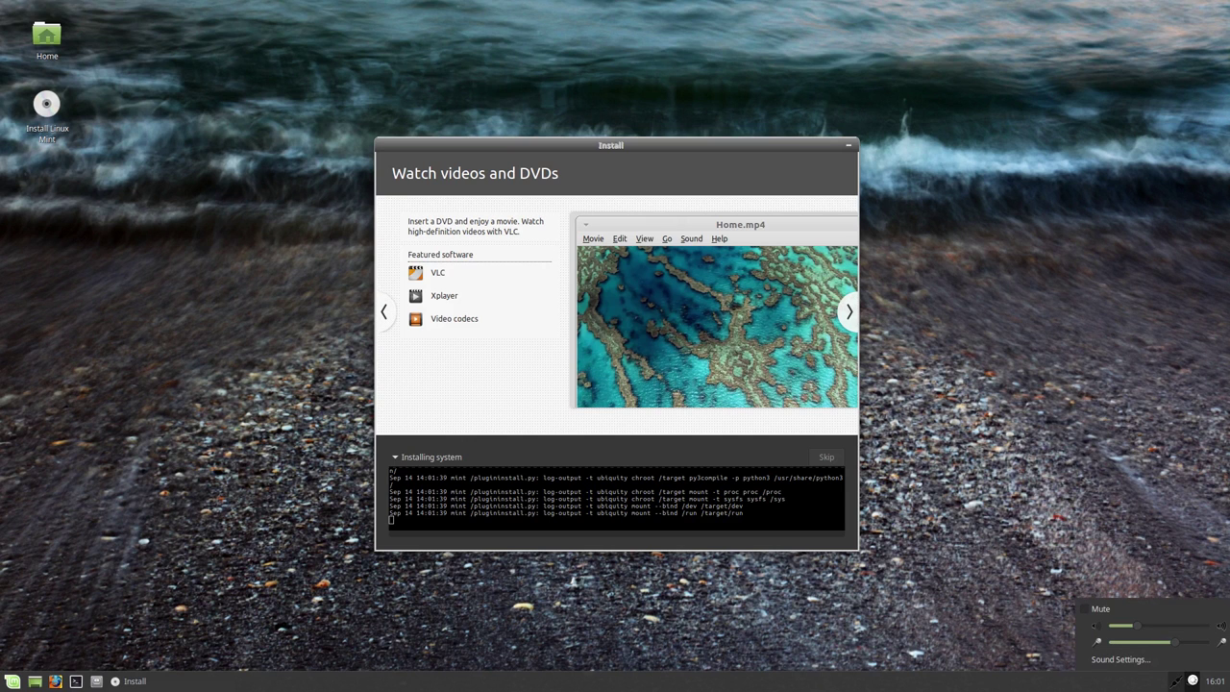
{"action": "left_click", "coordinate": [1139, 519]}
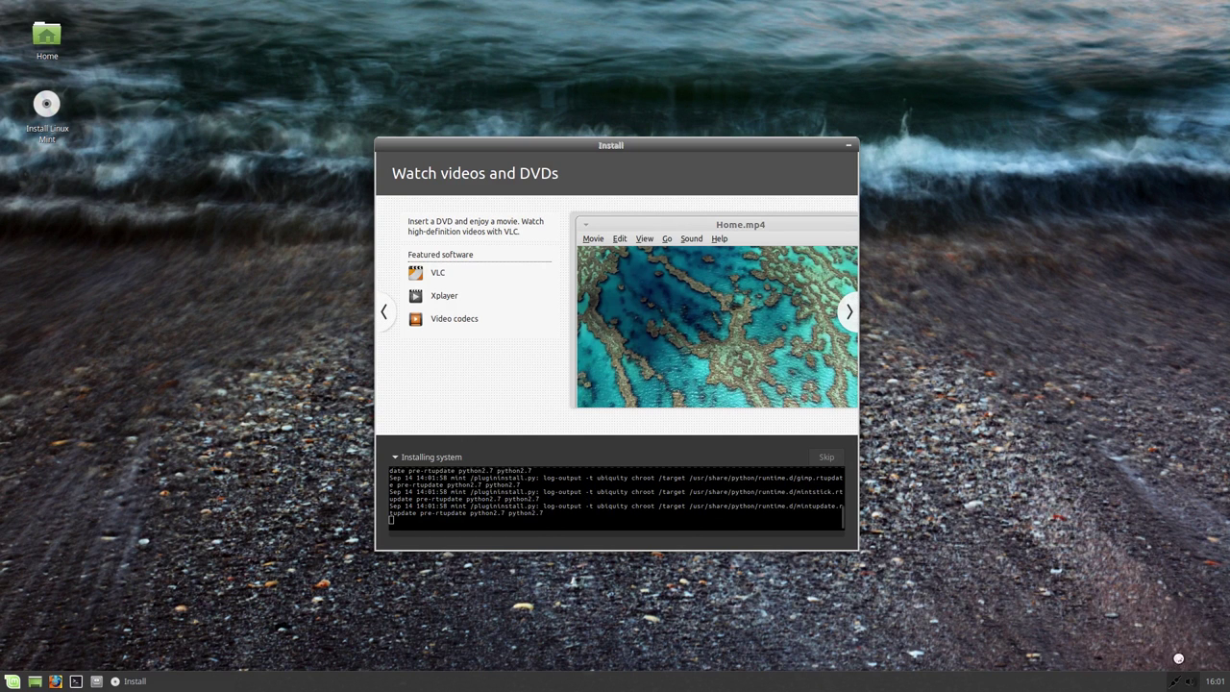
{"action": "left_click", "coordinate": [1192, 680]}
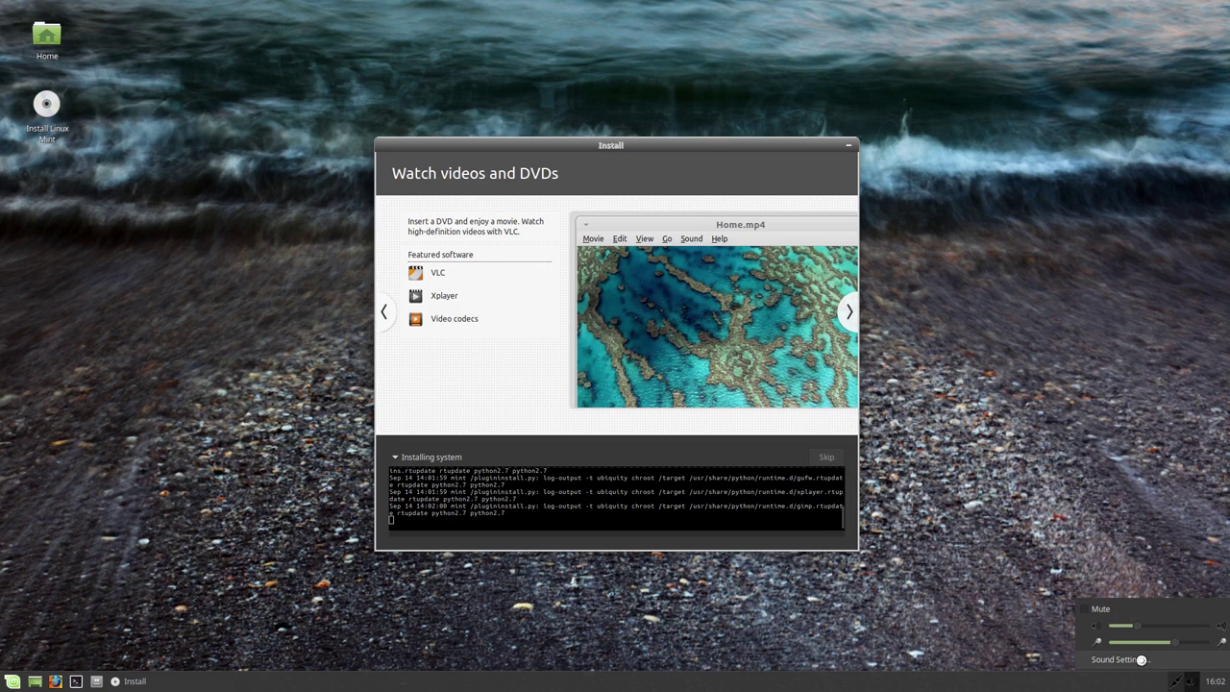
{"action": "left_click", "coordinate": [1169, 576]}
{"action": "left_click", "coordinate": [1170, 680]}
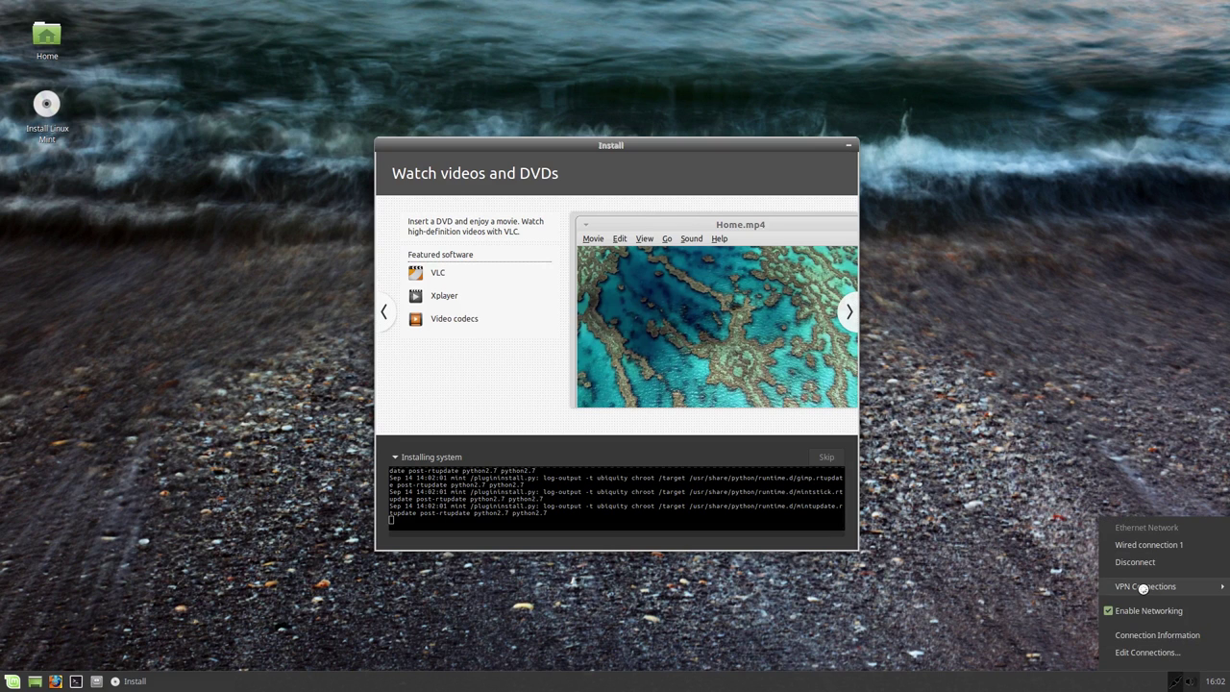
{"action": "mouse_move", "coordinate": [1143, 588]}
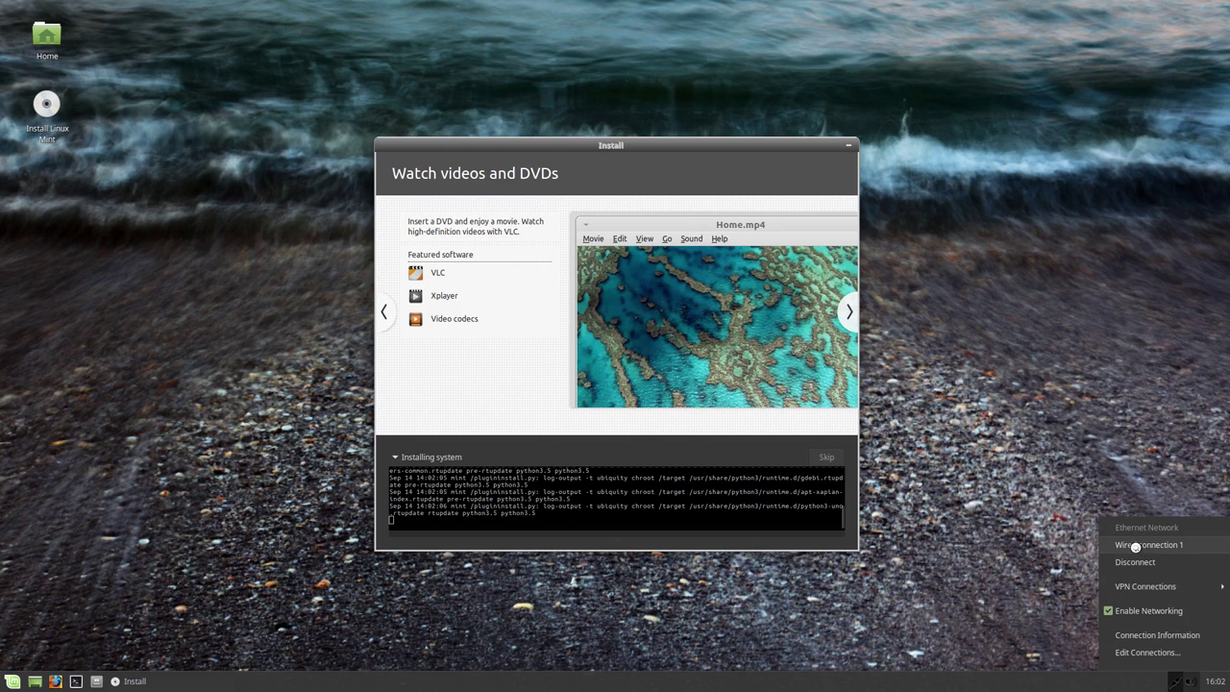
{"action": "left_click", "coordinate": [1022, 585]}
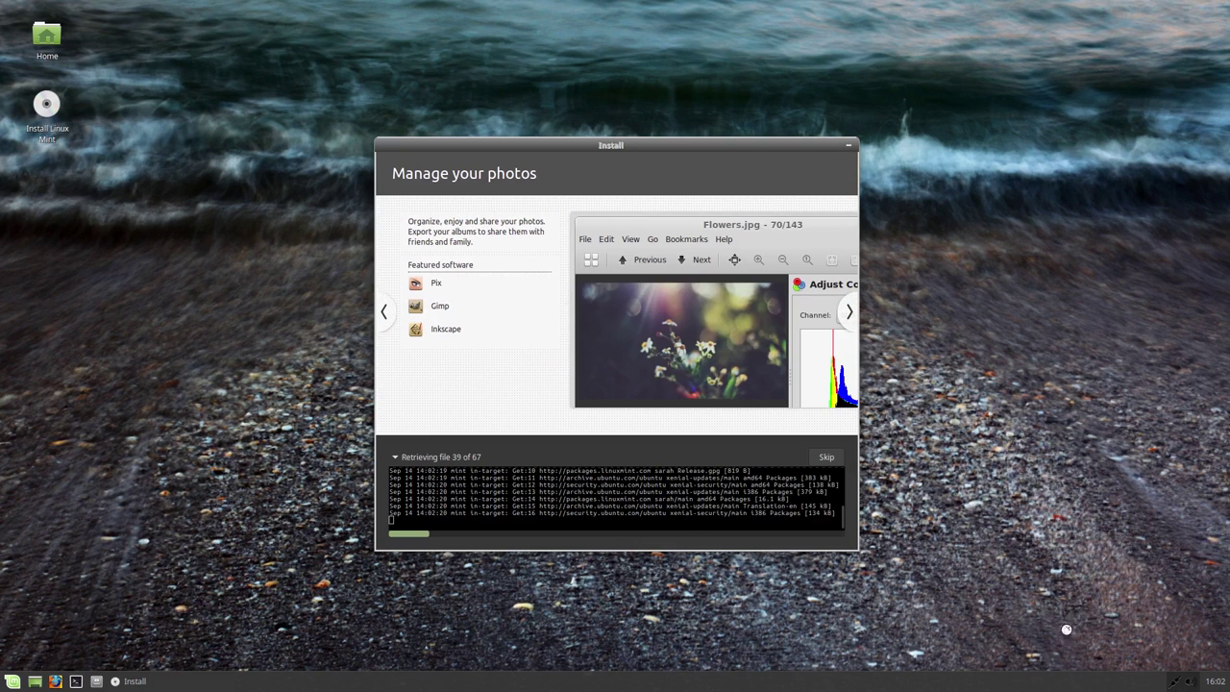
Step: Unlock the taskbar panel, move it to the screen top at 28-pixel row size, and relock it
{"action": "right_click", "coordinate": [696, 680]}
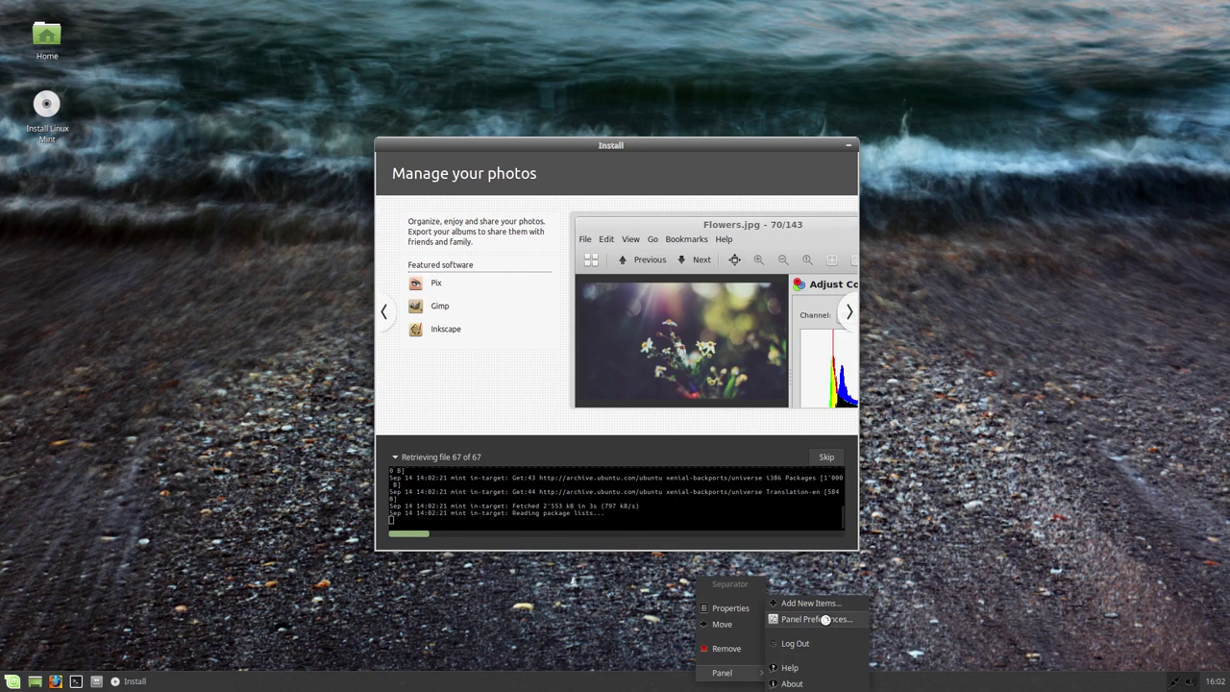
{"action": "left_click", "coordinate": [825, 620]}
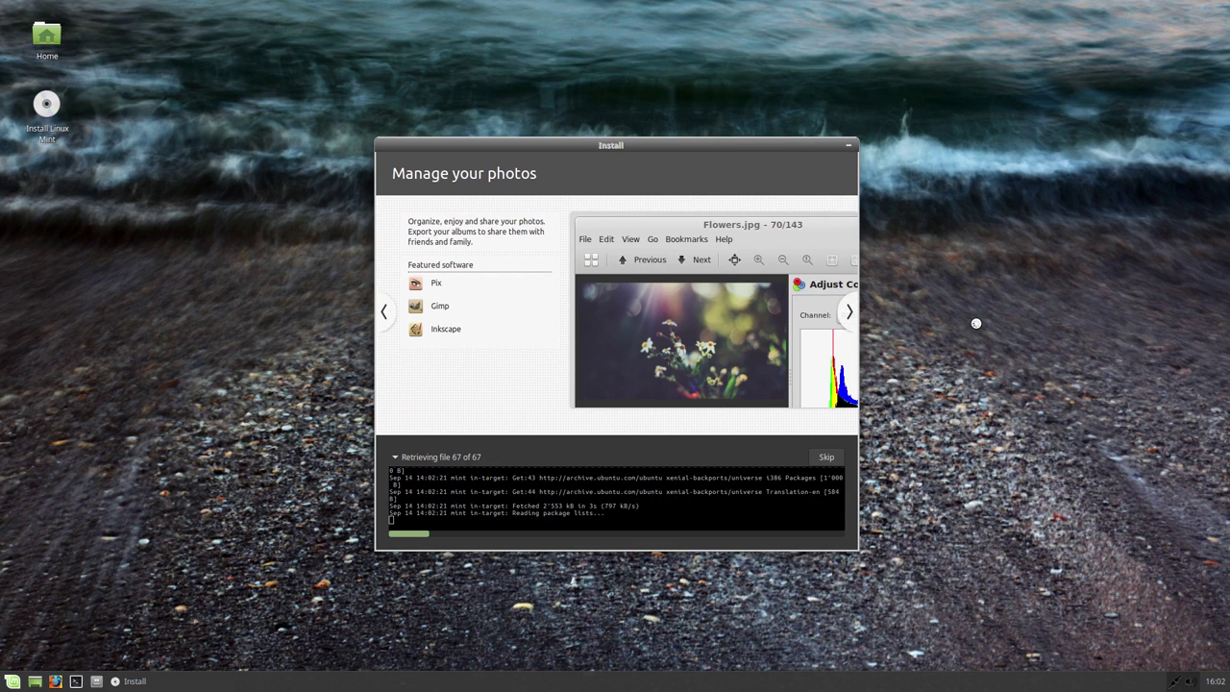
{"action": "left_click_drag", "start_coordinate": [560, 176], "coordinate": [1023, 244]}
{"action": "left_click", "coordinate": [1003, 395]}
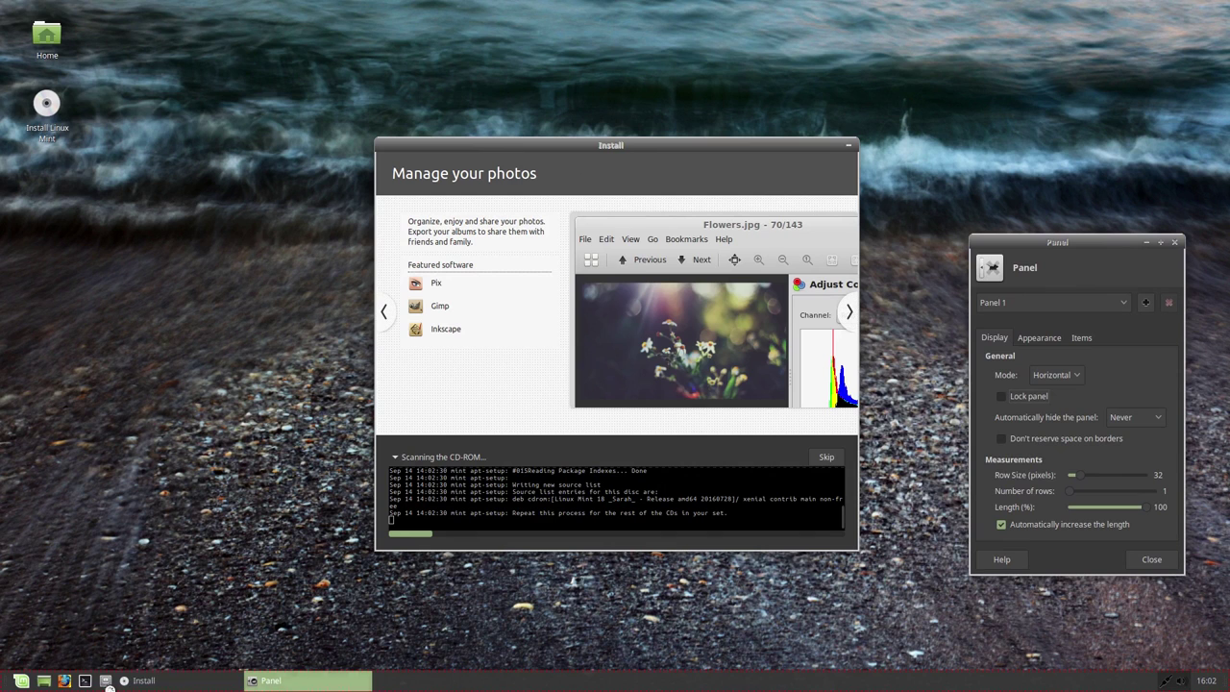
{"action": "left_click_drag", "start_coordinate": [379, 681], "coordinate": [379, 5]}
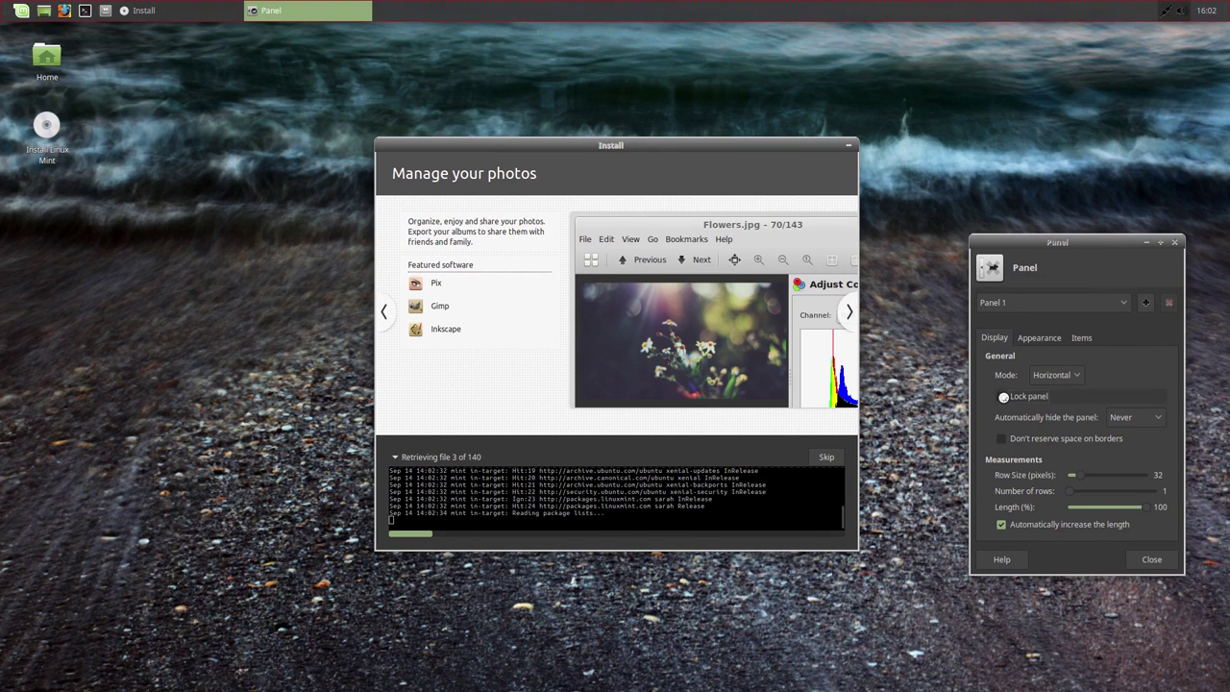
{"action": "mouse_move", "coordinate": [1059, 475]}
{"action": "left_mouse_down"}
{"action": "mouse_move", "coordinate": [1105, 475]}
{"action": "mouse_move", "coordinate": [1078, 476]}
{"action": "left_mouse_up"}
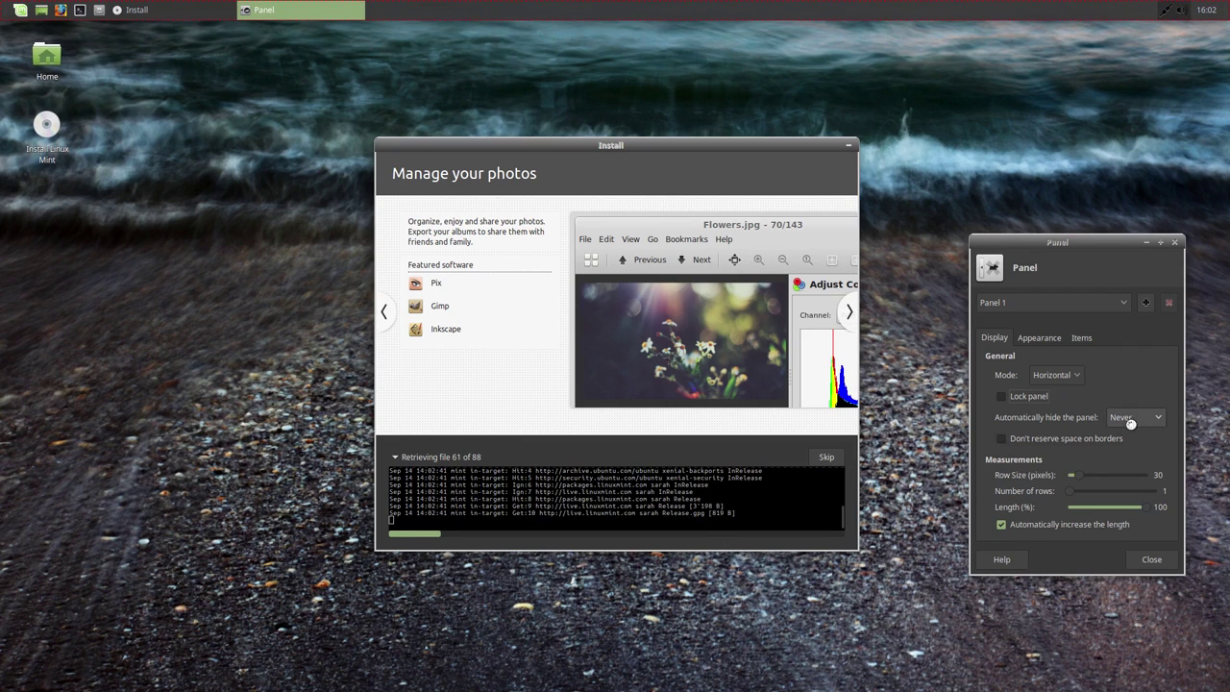
{"action": "left_click_drag", "start_coordinate": [1077, 478], "coordinate": [1071, 478]}
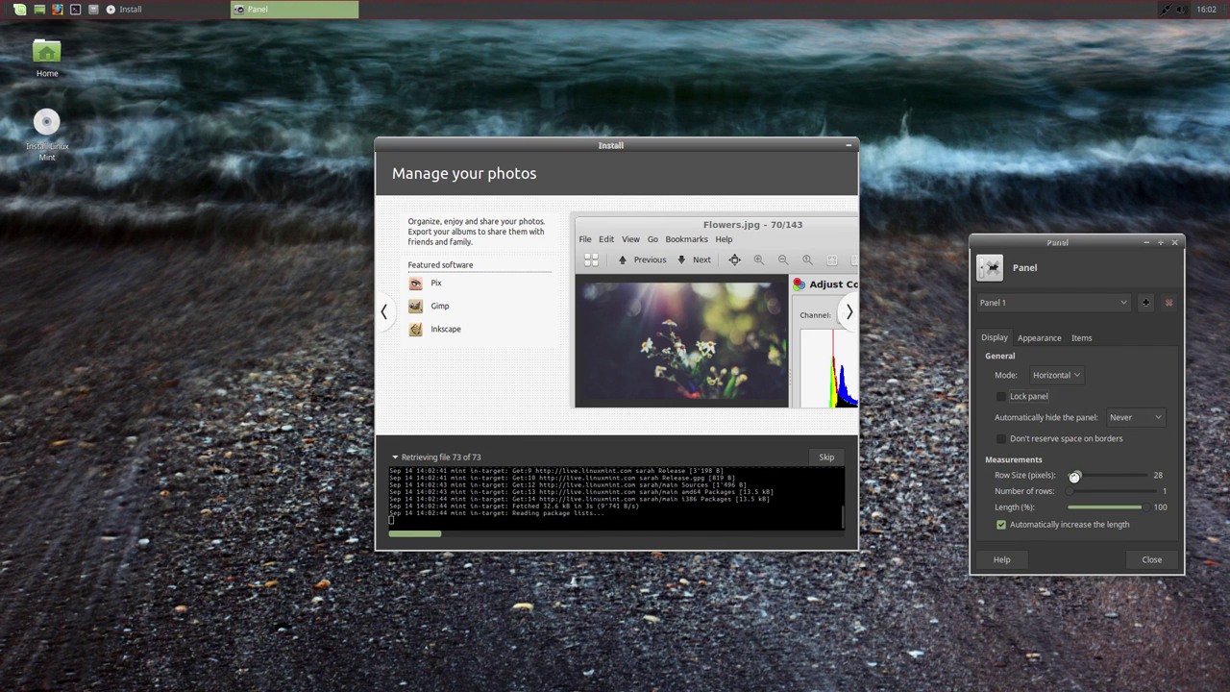
{"action": "left_click", "coordinate": [1000, 402]}
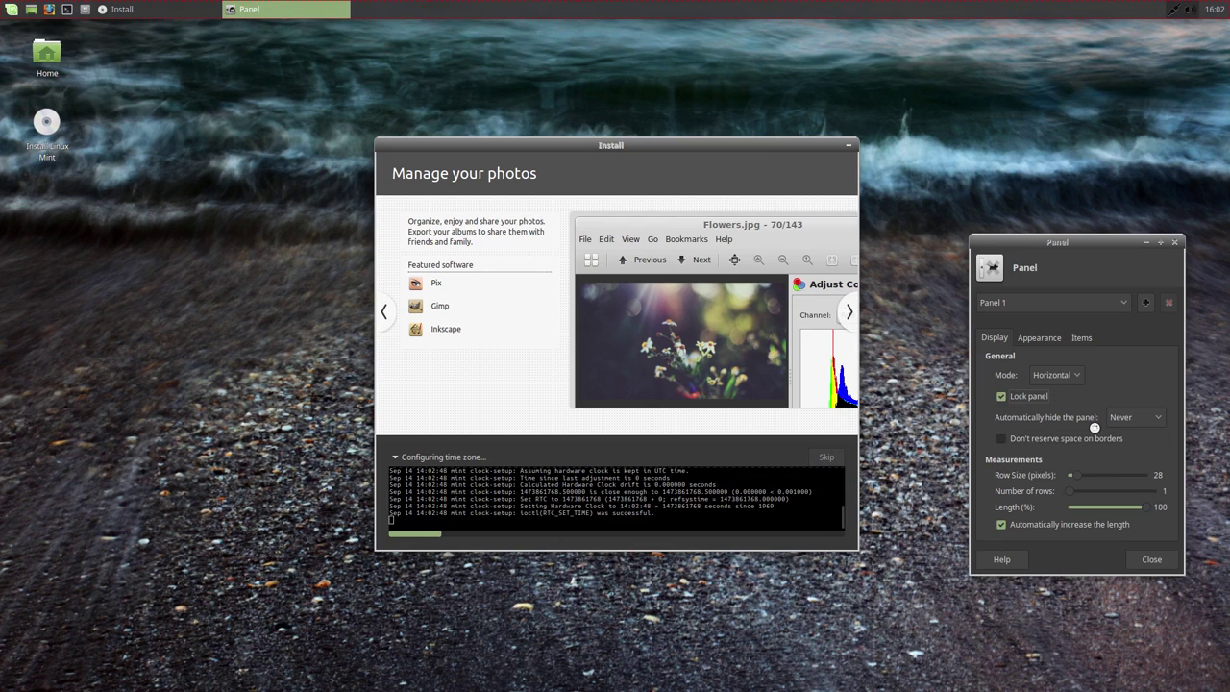
Step: Remove the Show Desktop item from the panel and close Panel preferences
{"action": "left_click", "coordinate": [1081, 336]}
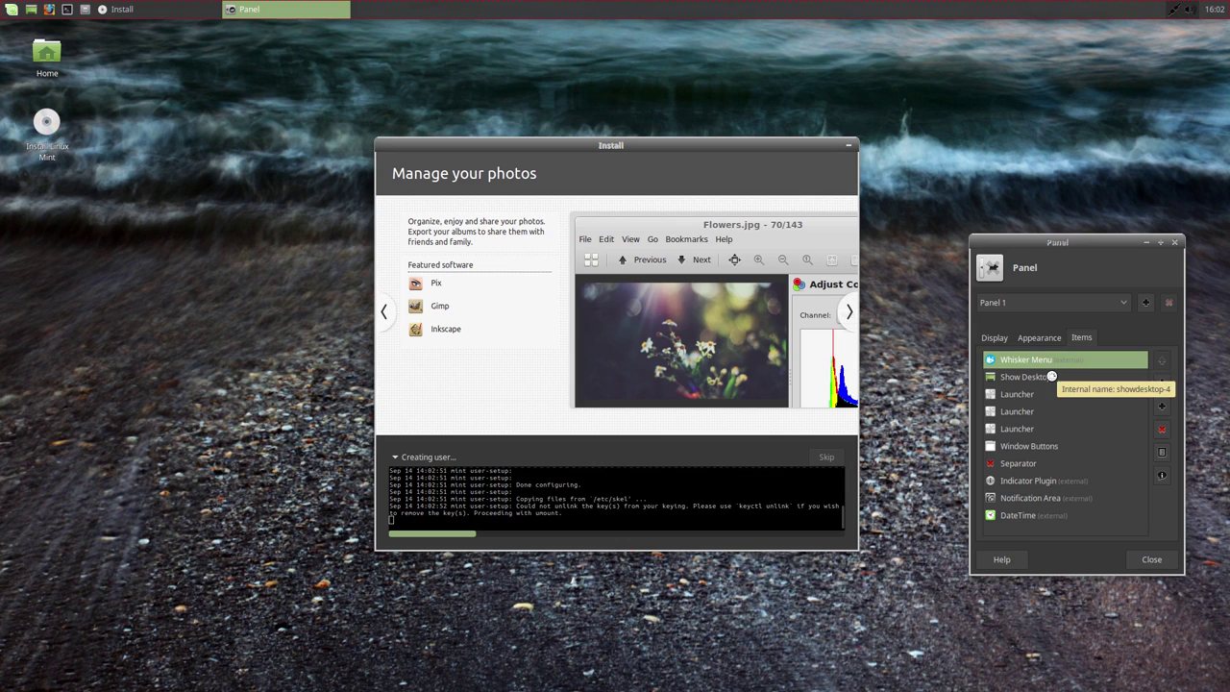
{"action": "left_click", "coordinate": [1047, 376]}
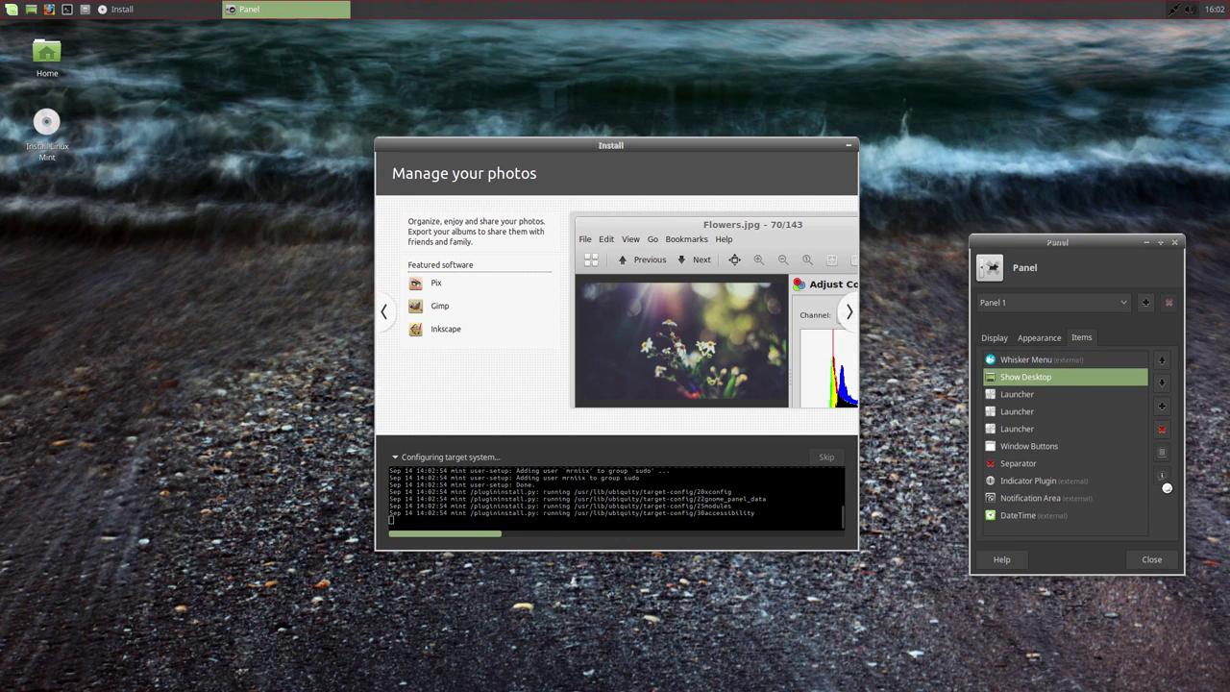
{"action": "left_click", "coordinate": [1162, 432]}
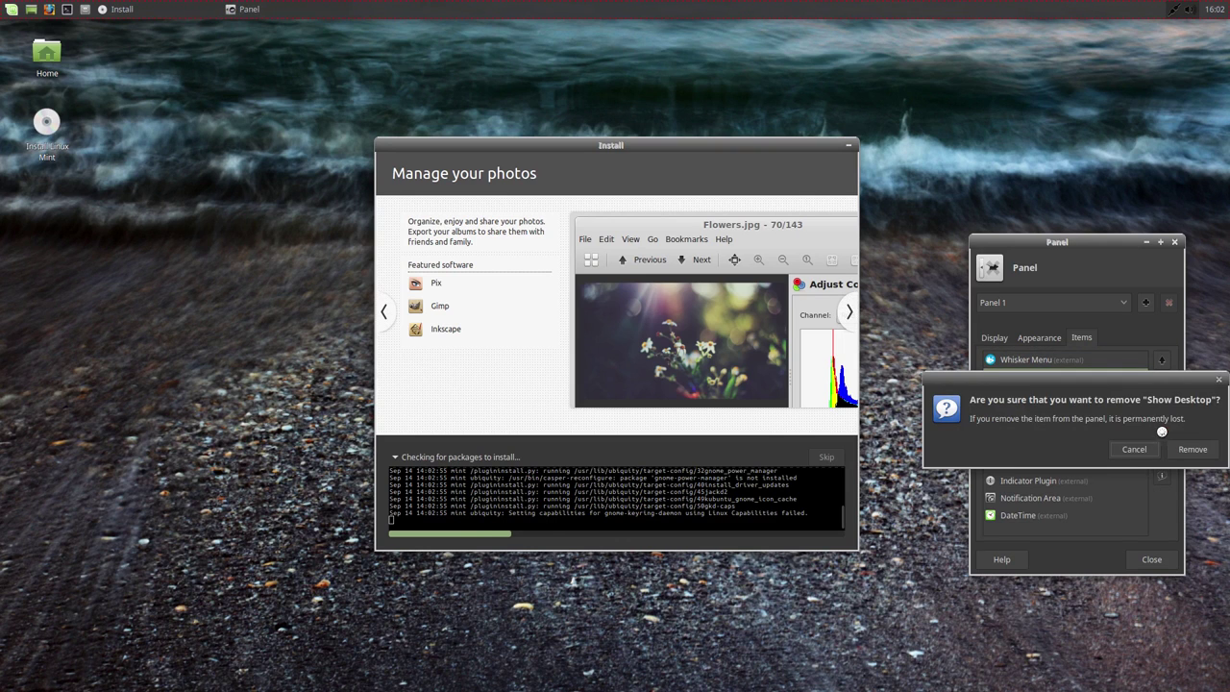
{"action": "left_click", "coordinate": [1176, 447]}
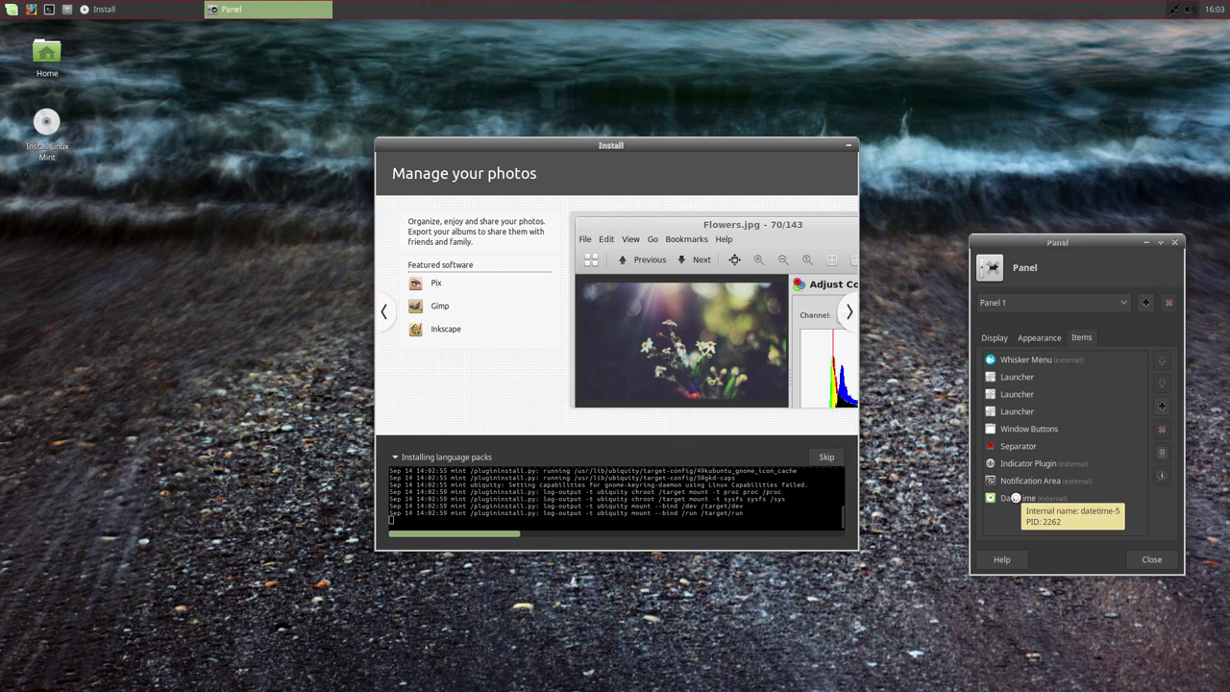
{"action": "left_click", "coordinate": [1126, 560]}
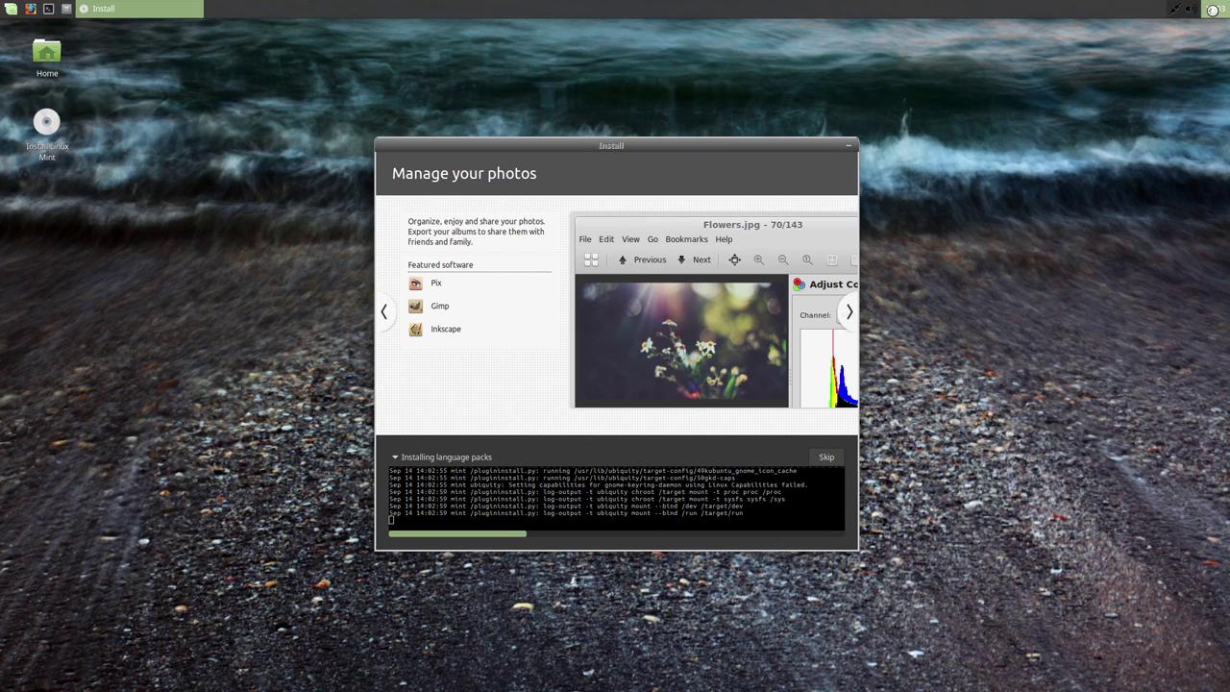
Step: Set the panel clock layout to 'Time, then date' and close its properties
{"action": "right_click", "coordinate": [1214, 8]}
{"action": "left_click", "coordinate": [1190, 43]}
{"action": "left_click_drag", "start_coordinate": [630, 220], "coordinate": [1049, 205]}
{"action": "left_click", "coordinate": [1083, 280]}
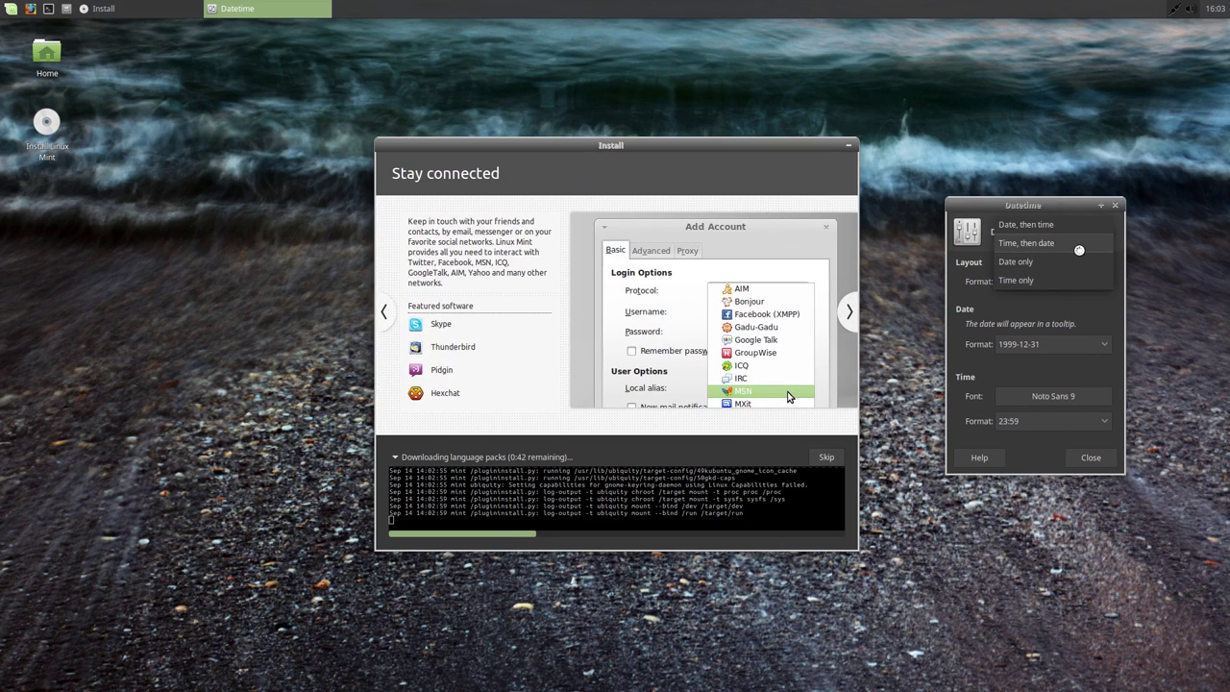
{"action": "left_click", "coordinate": [1079, 248]}
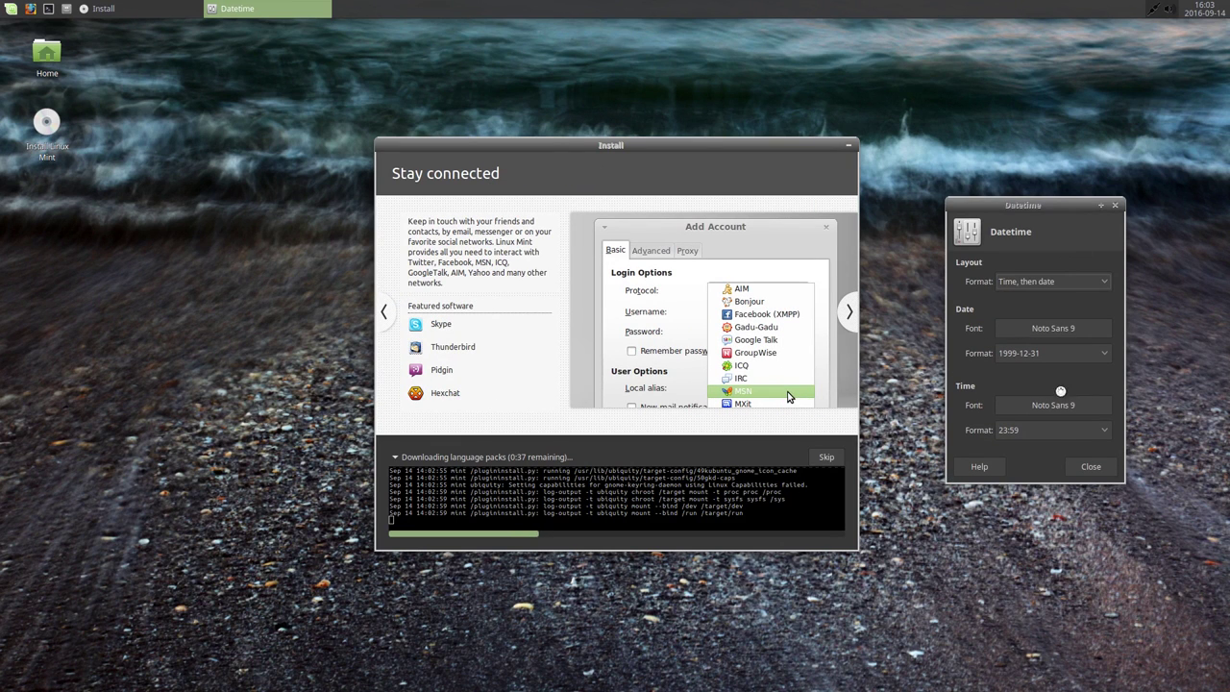
{"action": "left_click", "coordinate": [1080, 465]}
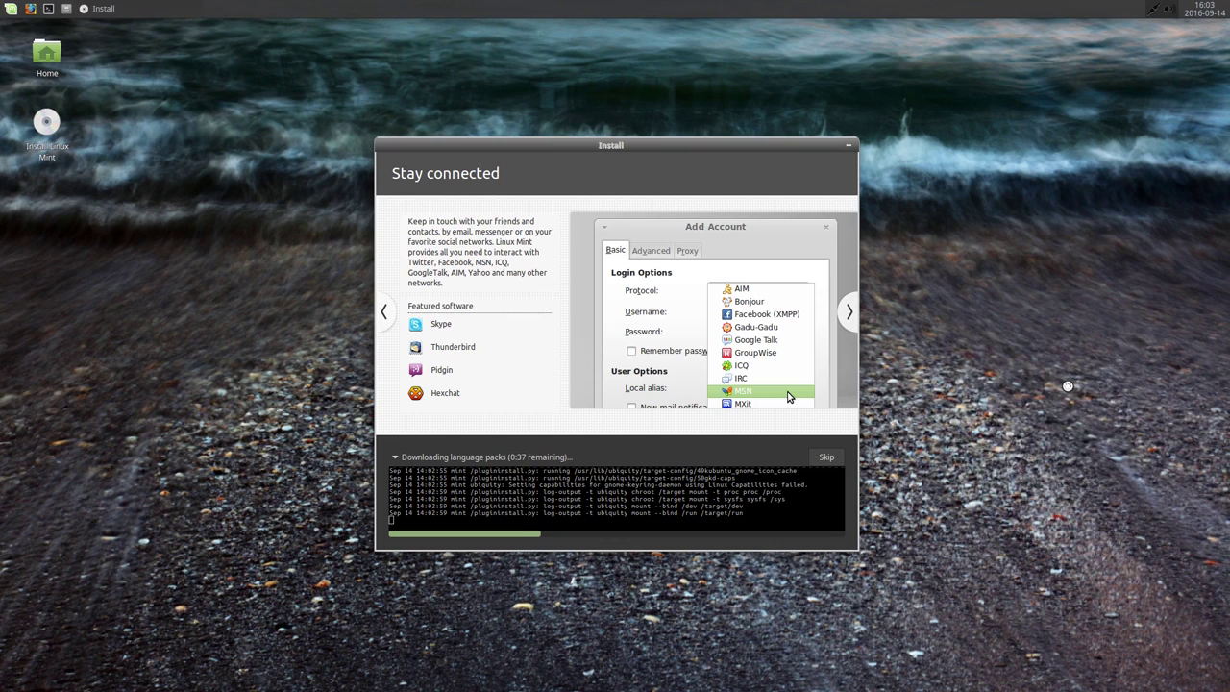
Step: Open Panel Preferences from the panel's context menu
{"action": "right_click", "coordinate": [941, 12]}
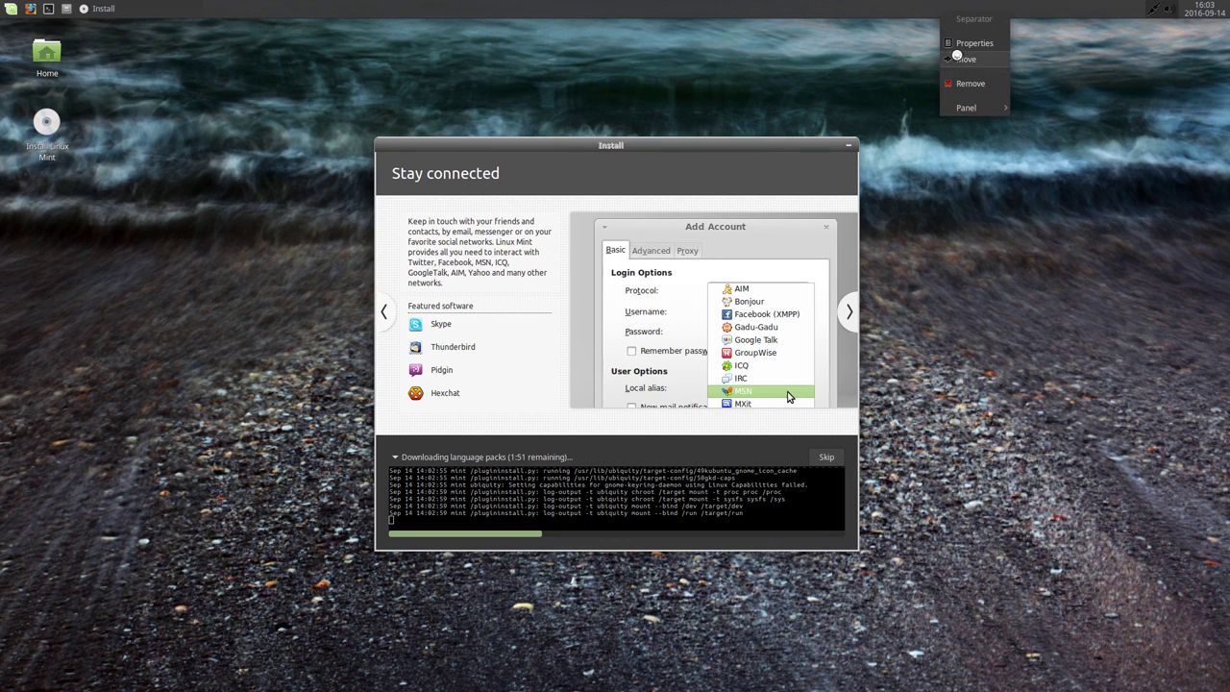
{"action": "mouse_move", "coordinate": [967, 102]}
{"action": "left_click", "coordinate": [1030, 123]}
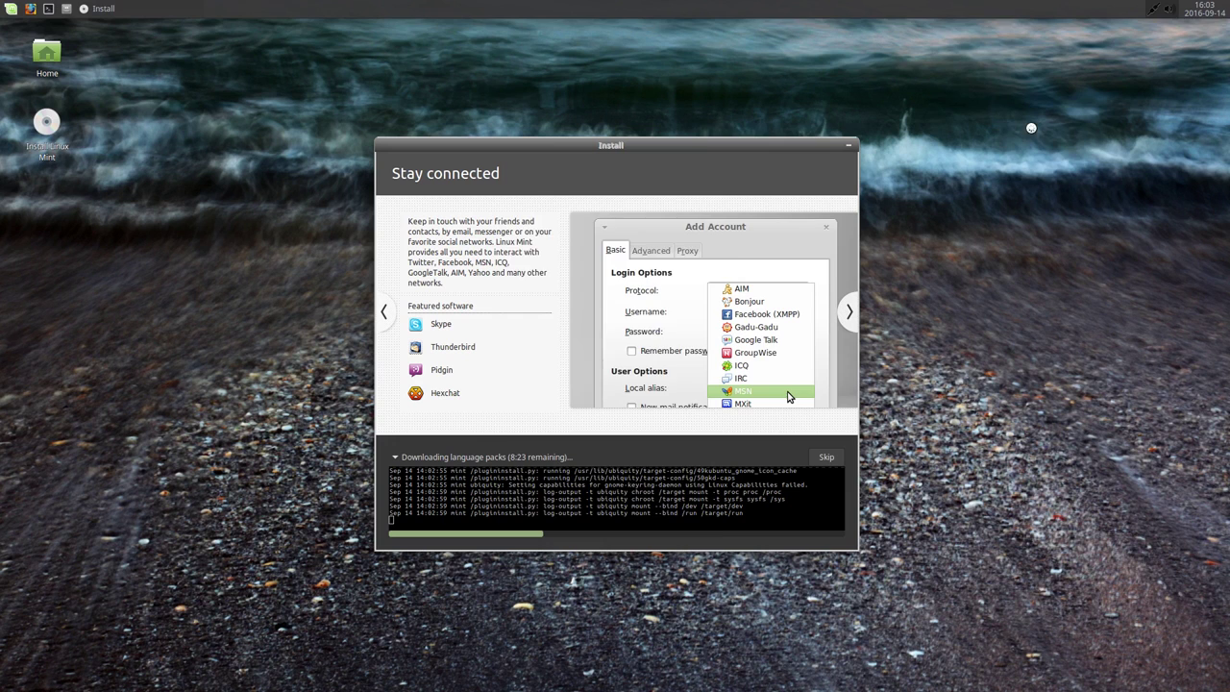
Step: Lower the top panel's background Alpha from 95 to 50 and close Panel Preferences
{"action": "left_click_drag", "start_coordinate": [623, 192], "coordinate": [1031, 155]}
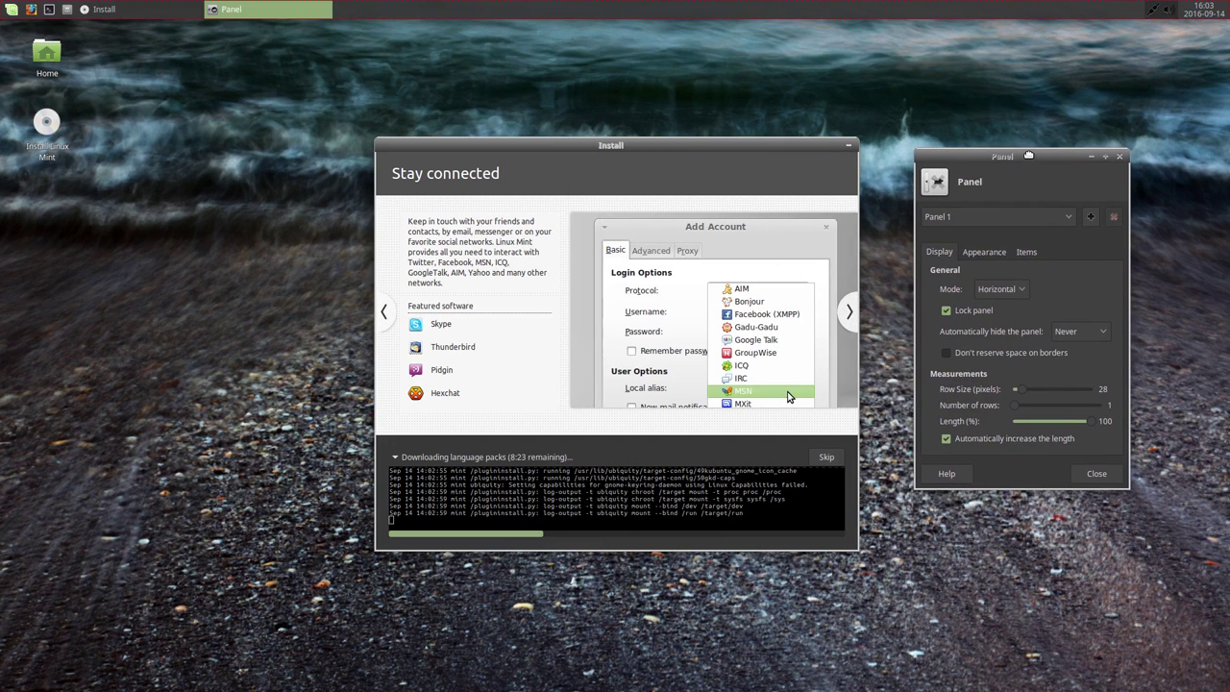
{"action": "left_click", "coordinate": [991, 249]}
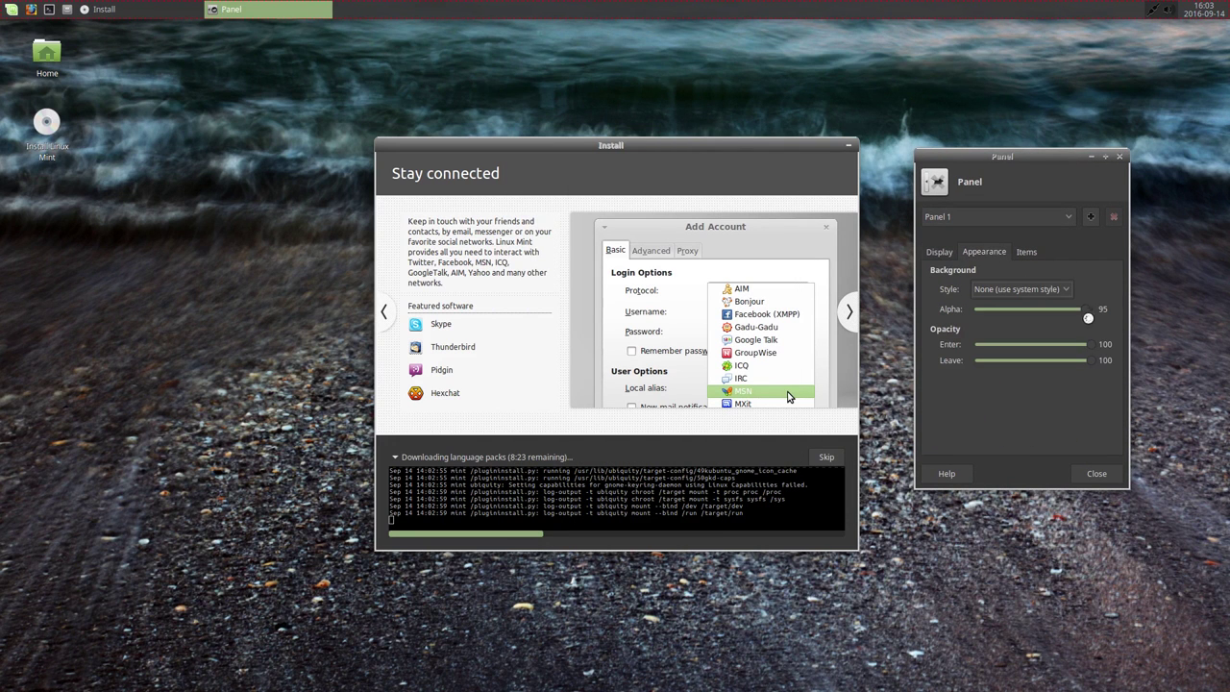
{"action": "left_click_drag", "start_coordinate": [1084, 310], "coordinate": [1035, 309]}
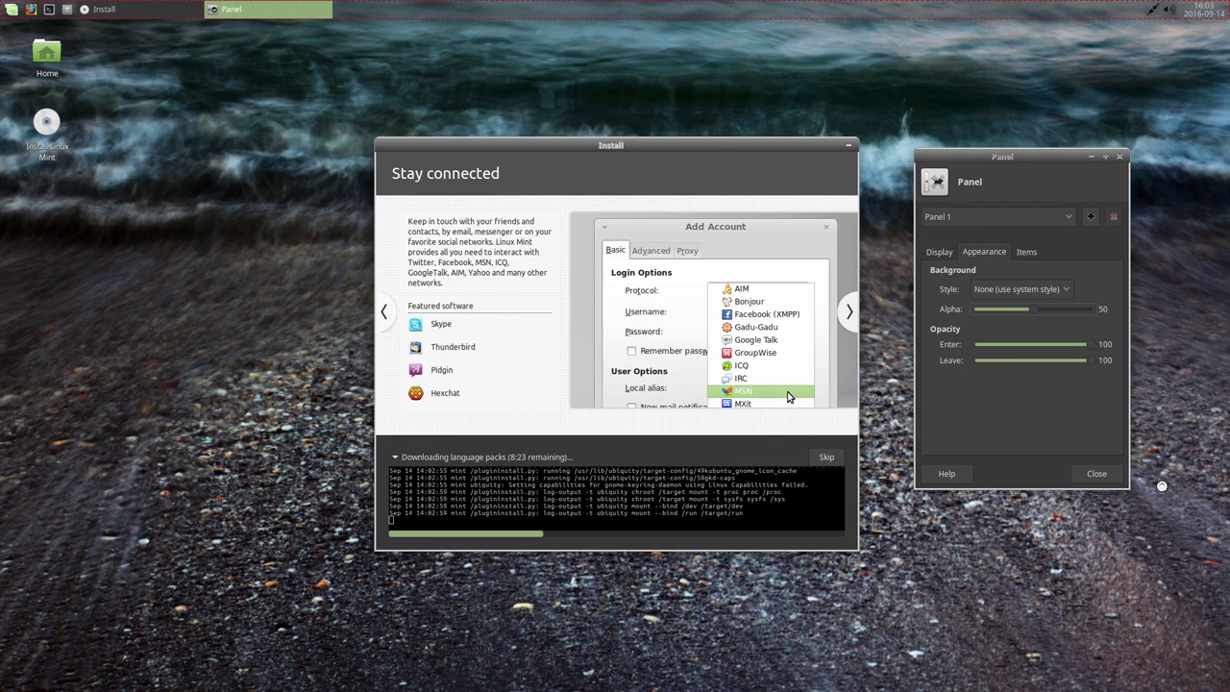
{"action": "left_click", "coordinate": [1097, 473]}
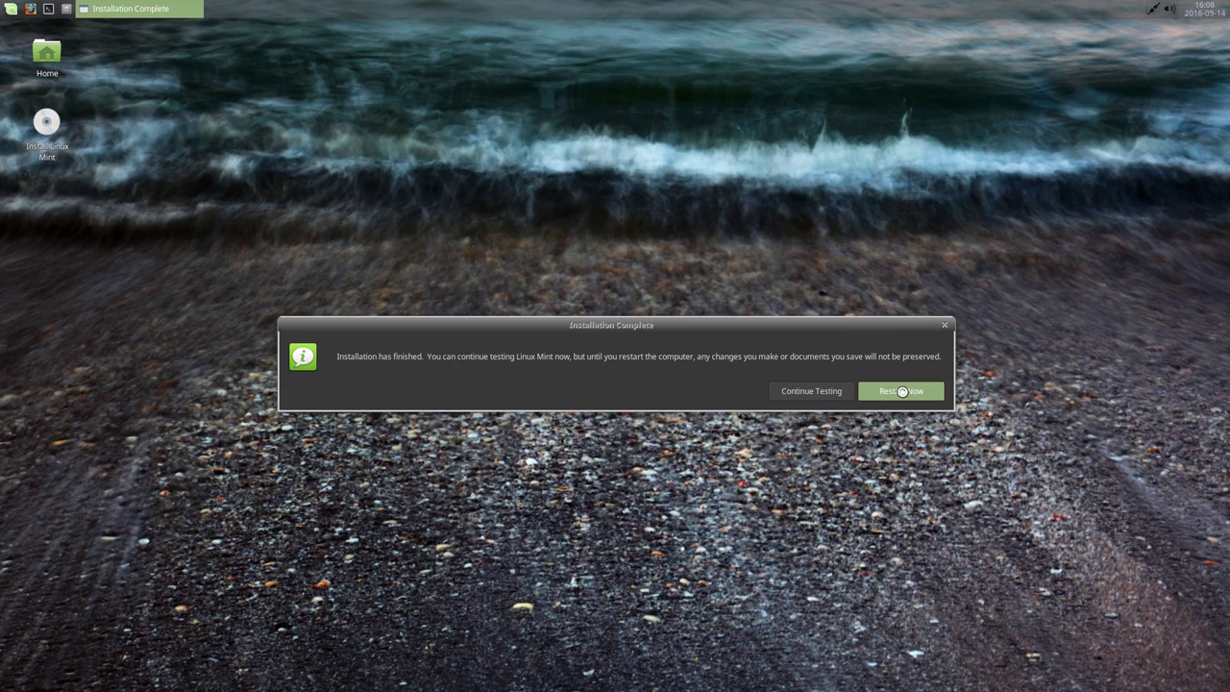
Step: Restart into the installed system and unlock the encrypted disk with its passphrase
{"action": "left_click", "coordinate": [901, 392]}
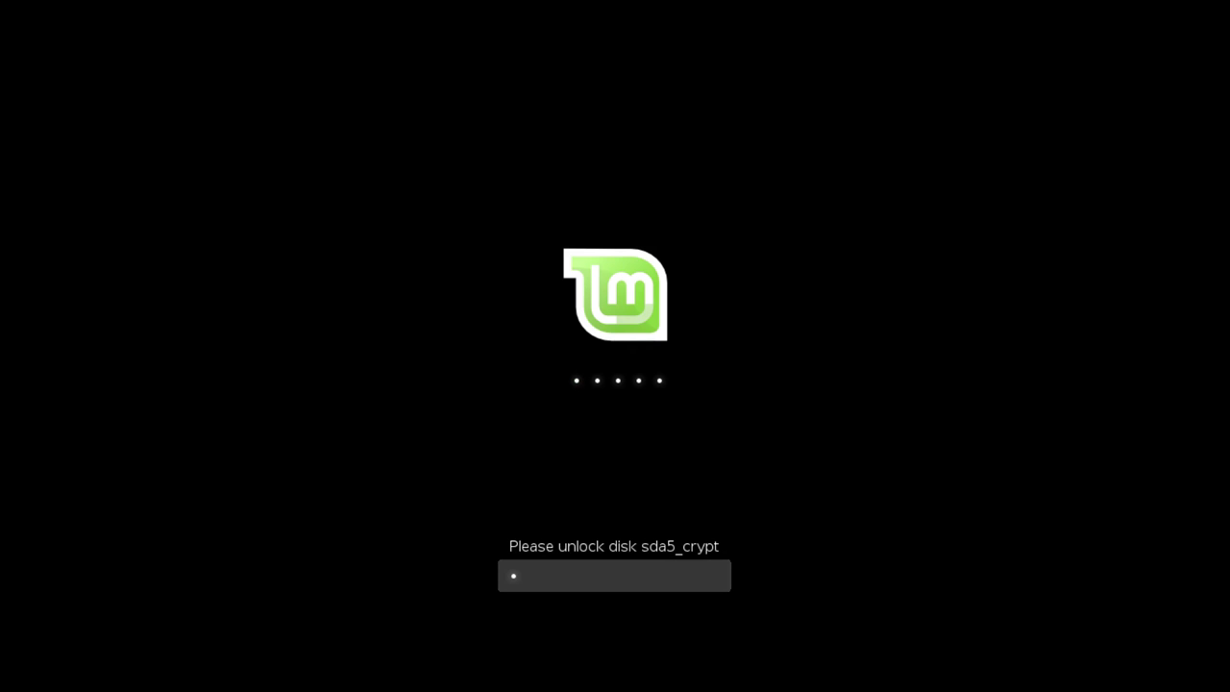
{"action": "type", "text": "***"}
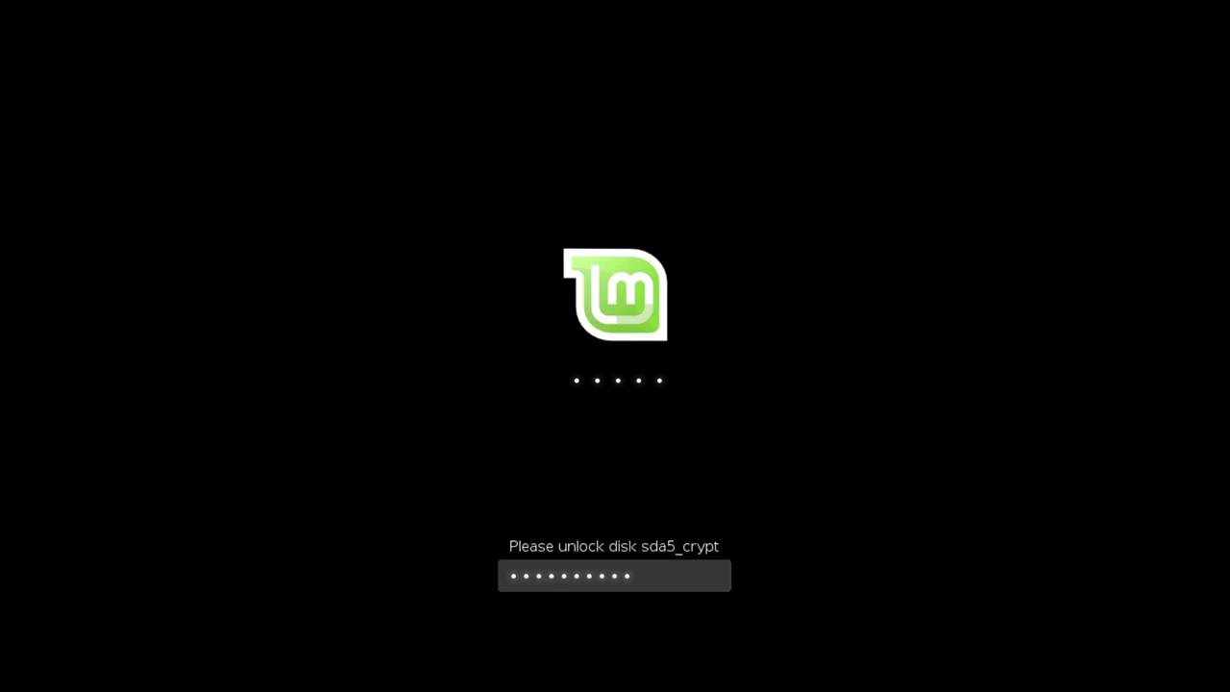
{"action": "type", "text": "******"}
{"action": "key", "text": "Return"}
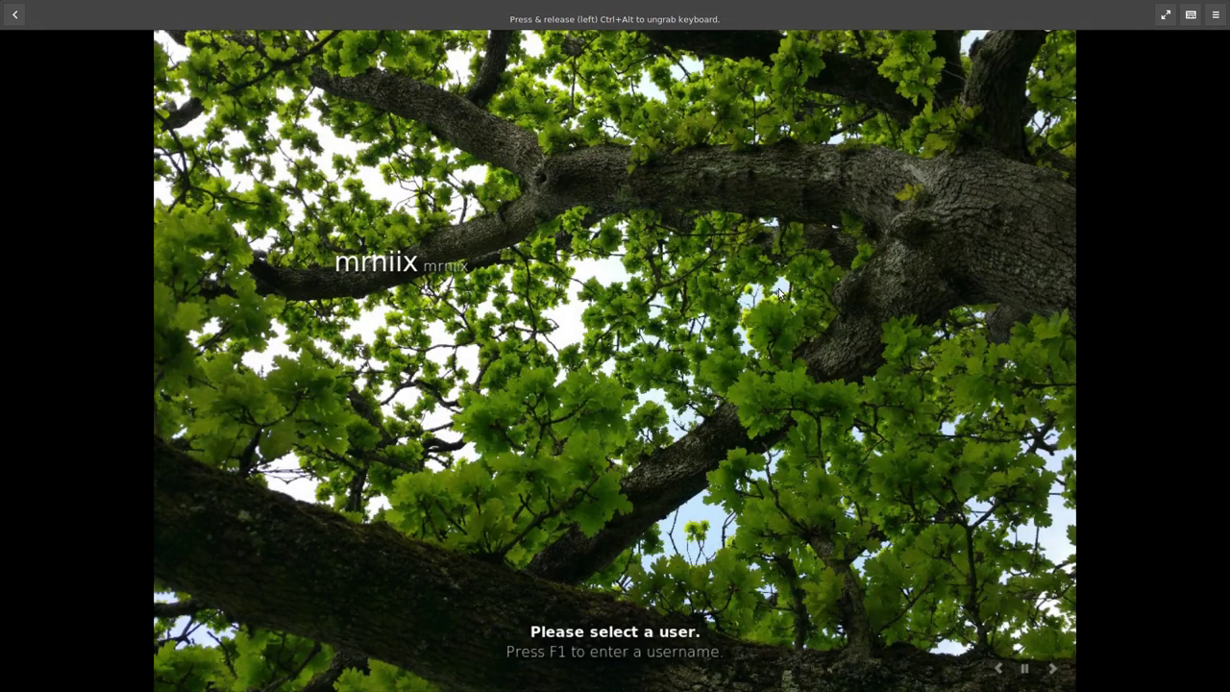
Step: Log into the new desktop with the user account's password
{"action": "left_click", "coordinate": [402, 266]}
{"action": "type", "text": "••••••••"}
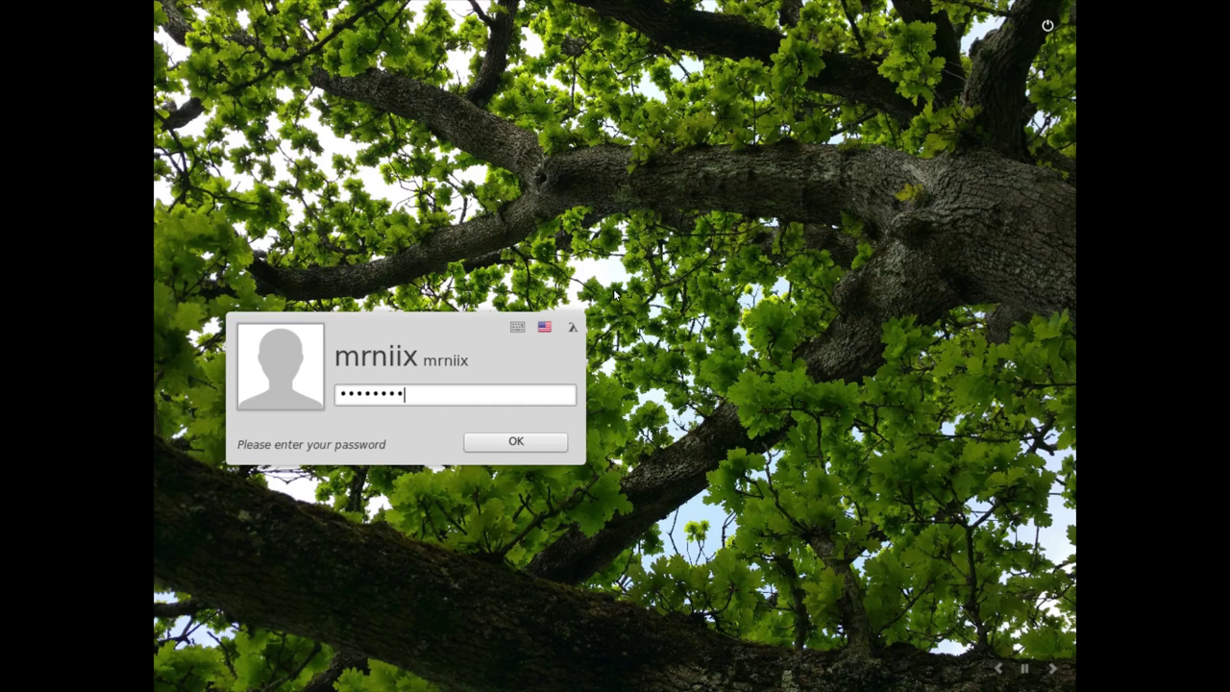
{"action": "key", "text": "Return"}
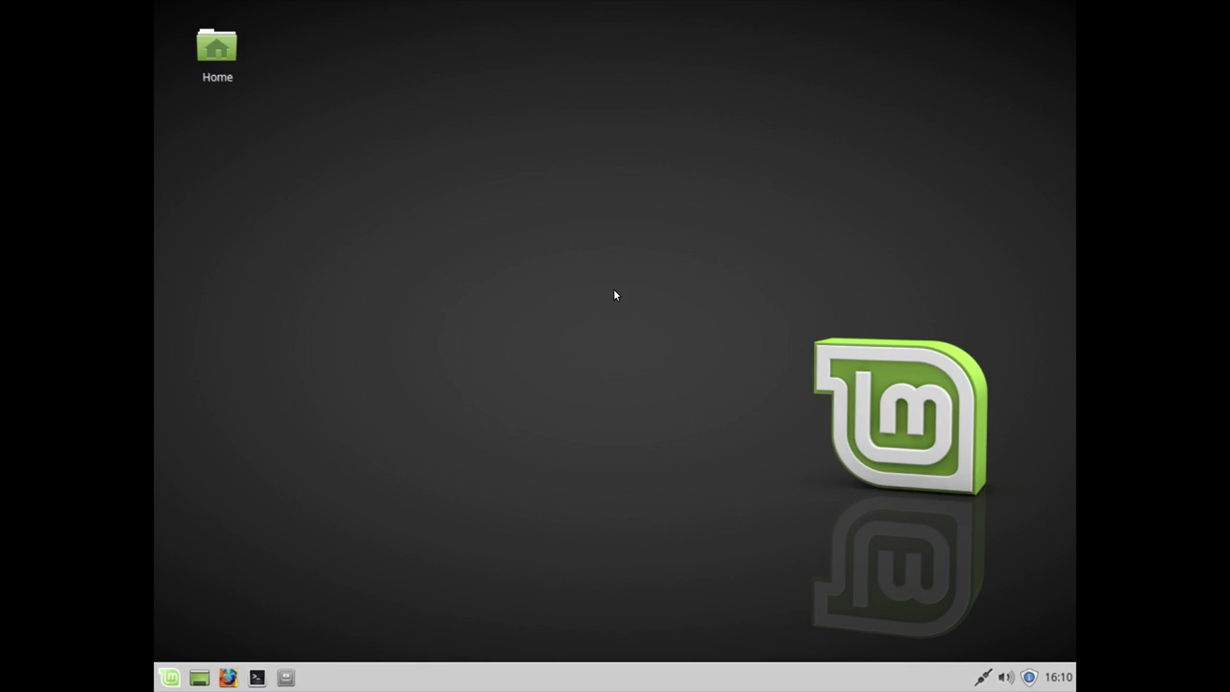
Step: Apply the Mint-Y-Dark style in Appearance settings and close them
{"action": "left_click", "coordinate": [169, 678]}
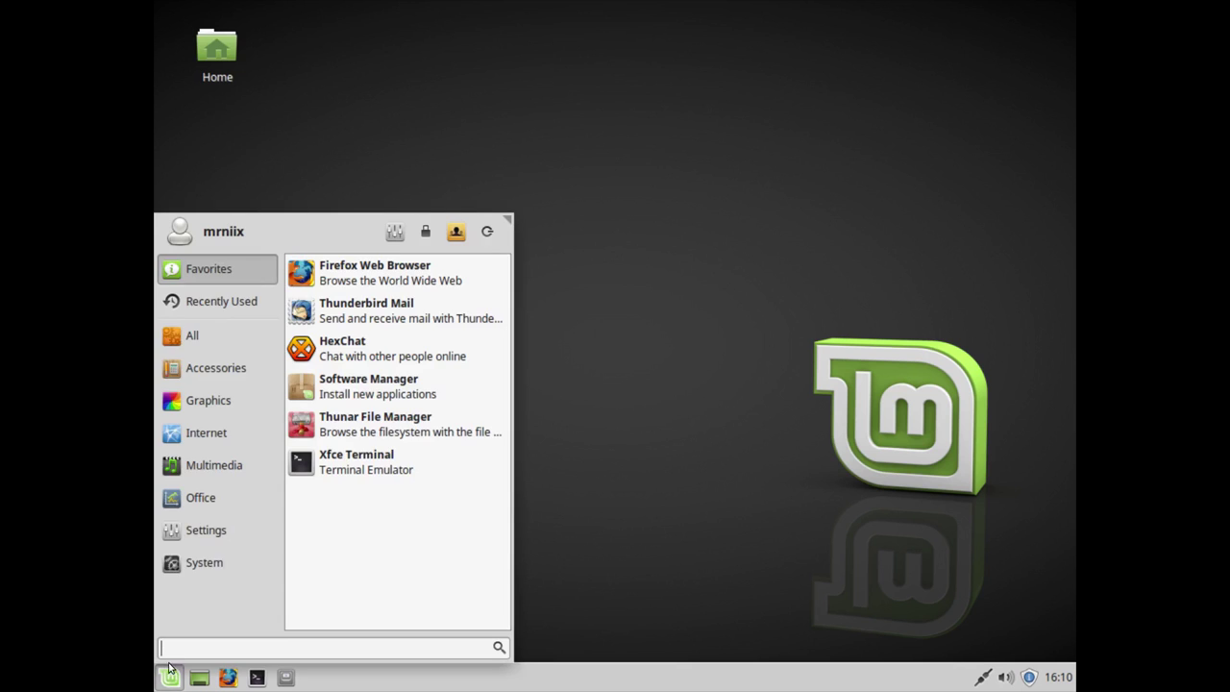
{"action": "left_click", "coordinate": [205, 376]}
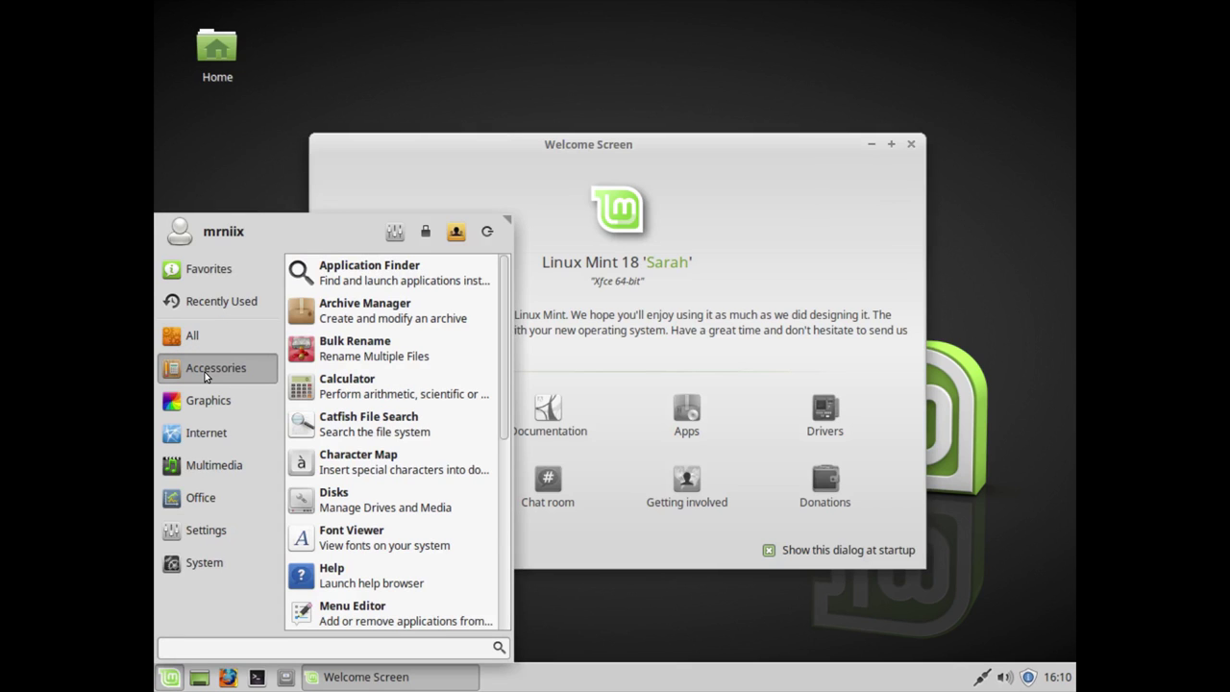
{"action": "left_click", "coordinate": [204, 336]}
{"action": "left_click", "coordinate": [317, 346]}
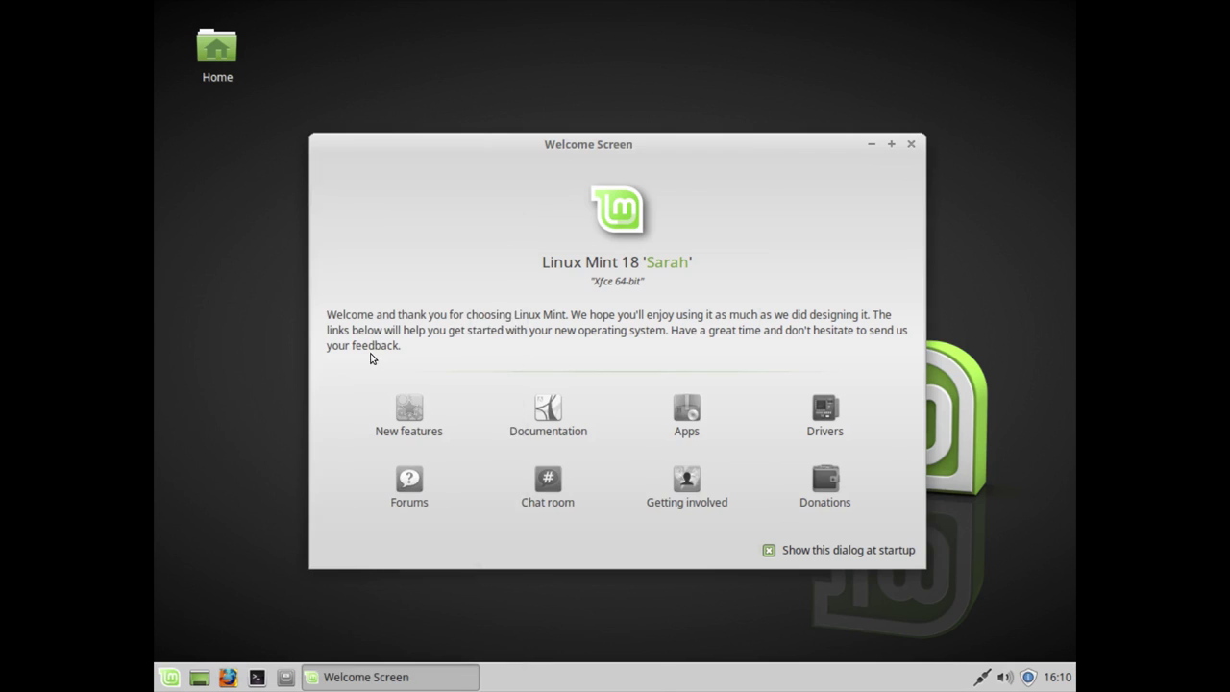
{"action": "scroll", "coordinate": [596, 308], "scroll_direction": "up", "scroll_amount": 3}
{"action": "scroll", "coordinate": [609, 332], "scroll_direction": "down", "scroll_amount": 6}
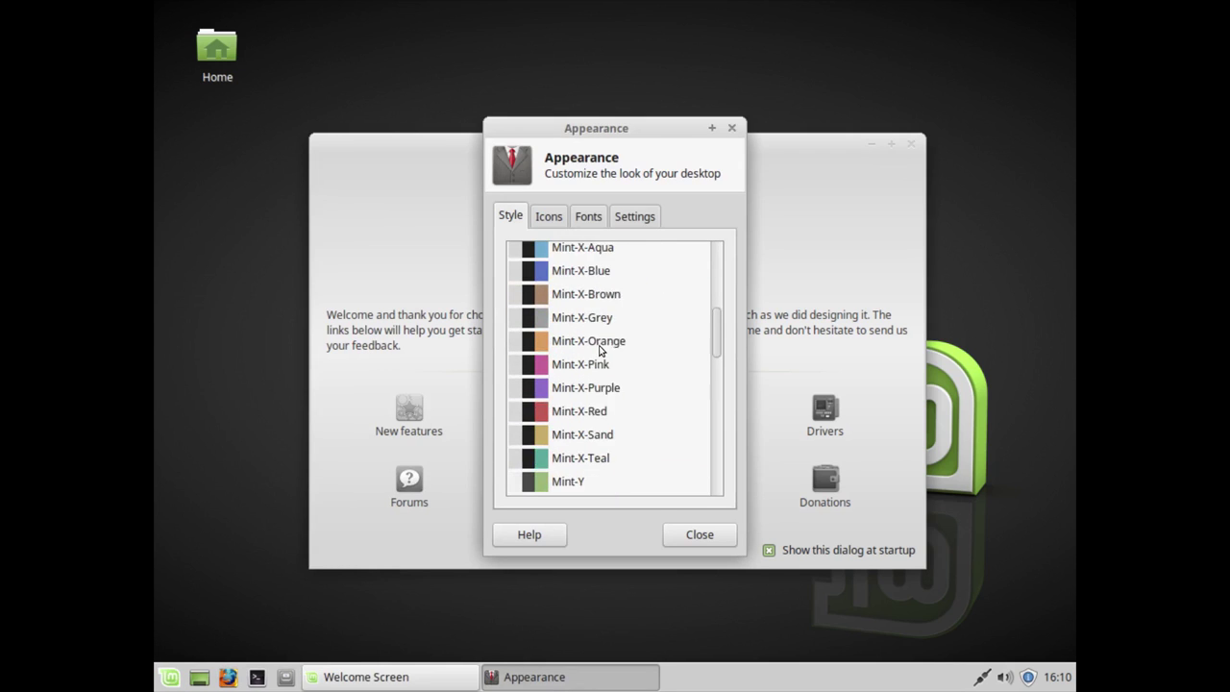
{"action": "scroll", "coordinate": [584, 363], "scroll_direction": "down", "scroll_amount": 1}
{"action": "left_click", "coordinate": [567, 391]}
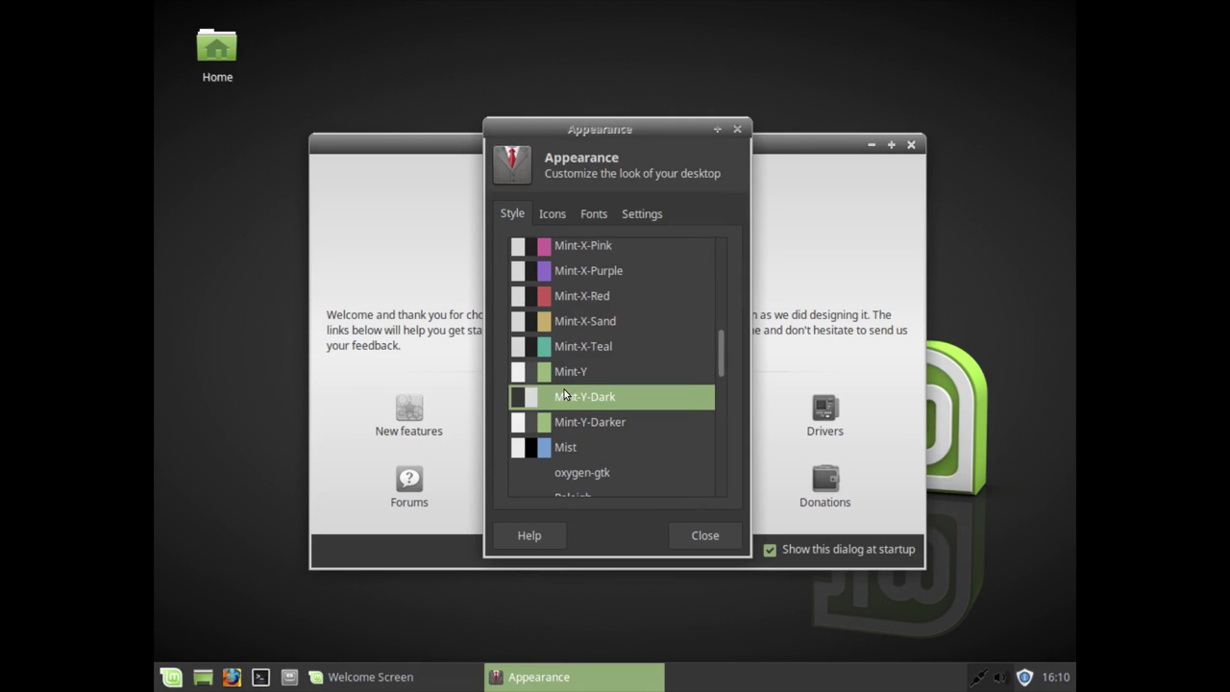
{"action": "left_click", "coordinate": [695, 530]}
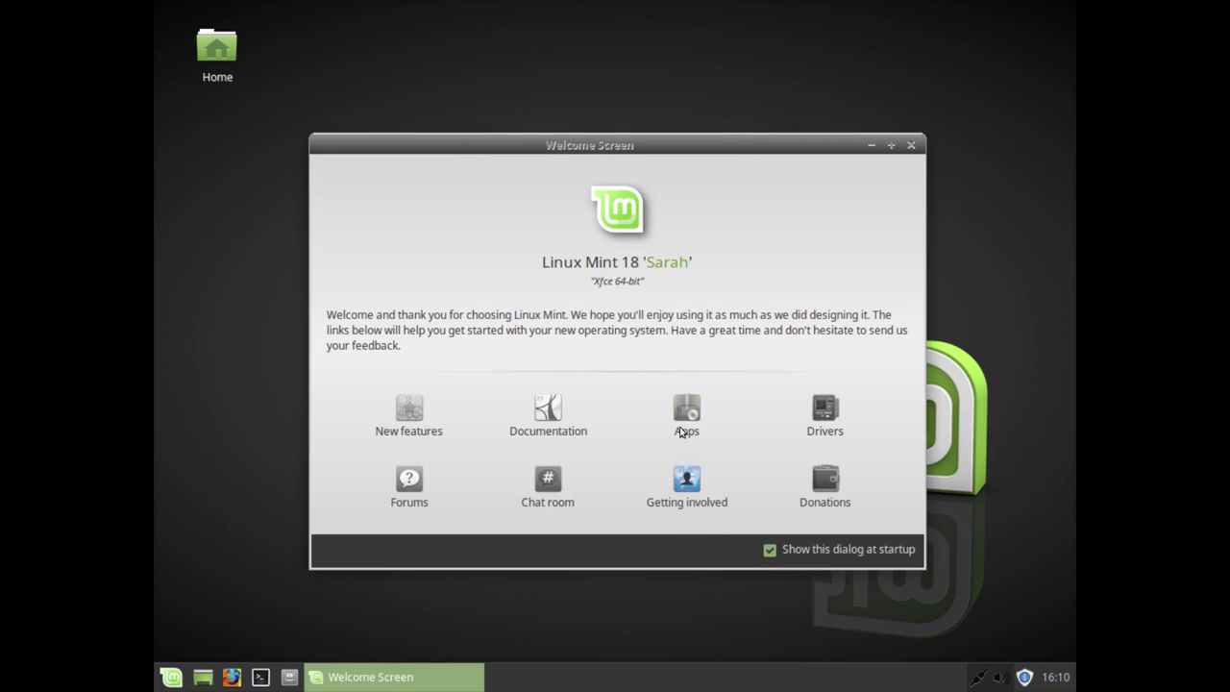
Step: Untick 'Show this dialog at startup' and close the Welcome Screen
{"action": "left_click", "coordinate": [770, 550]}
{"action": "left_click", "coordinate": [910, 145]}
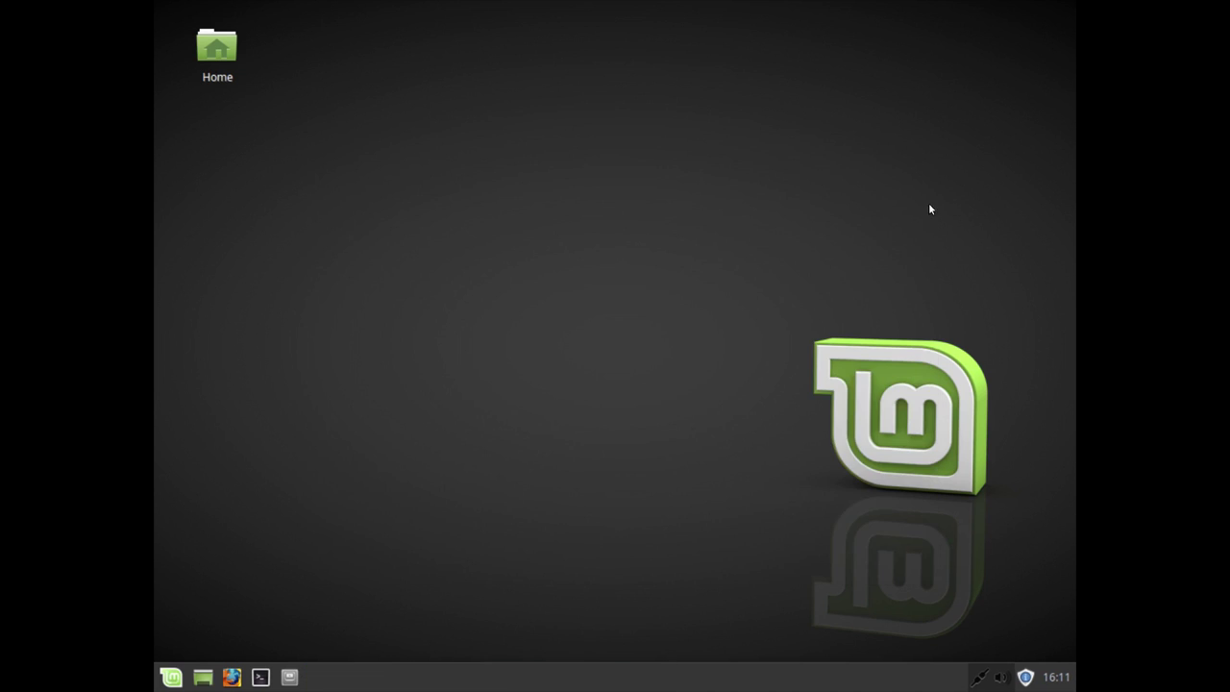
{"action": "left_click", "coordinate": [1026, 678]}
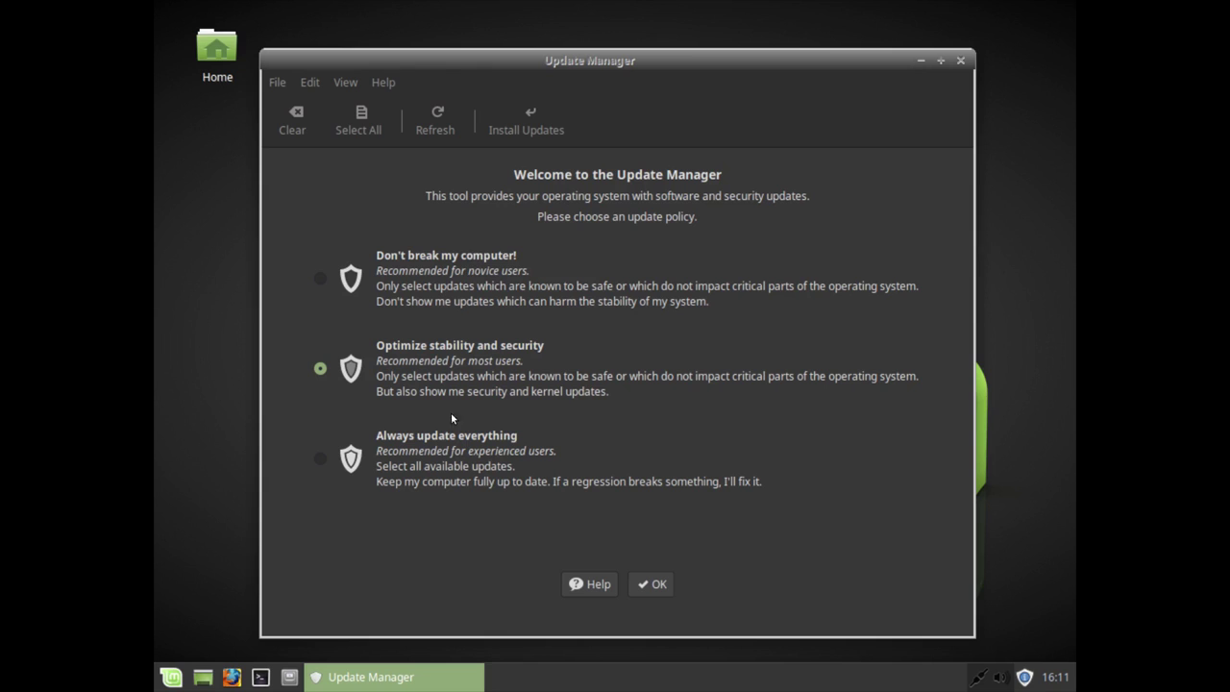
Step: Accept the 'Optimize stability and security' update policy in Update Manager
{"action": "left_click", "coordinate": [660, 585]}
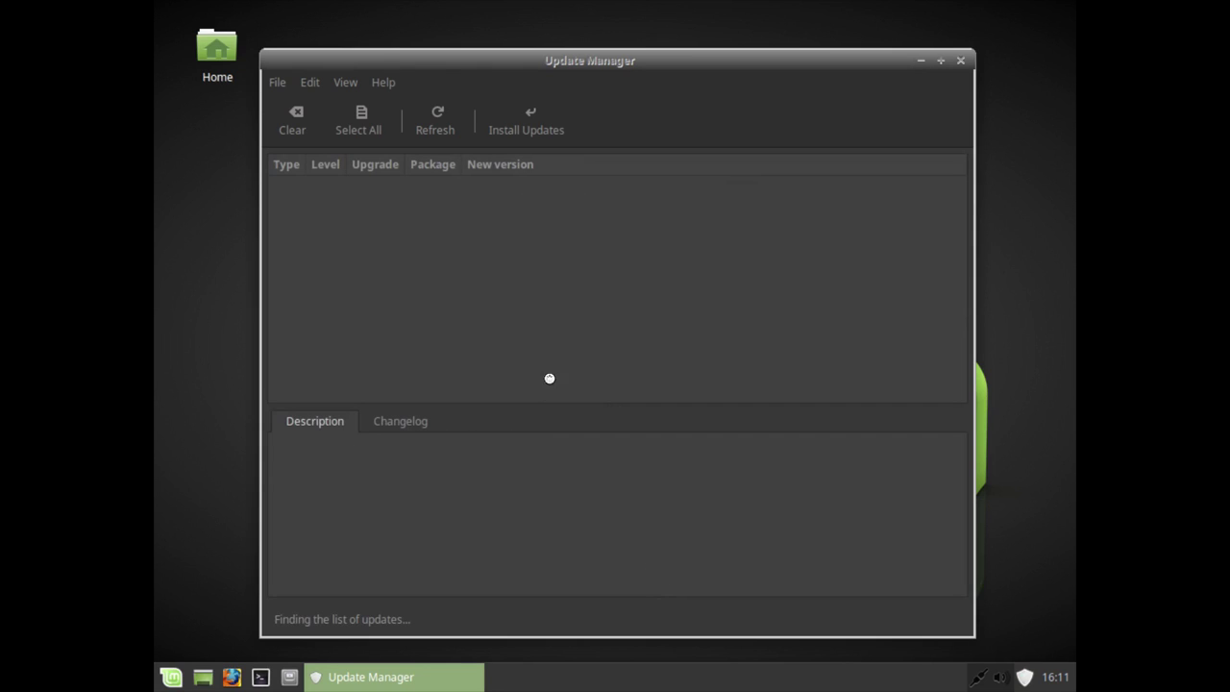